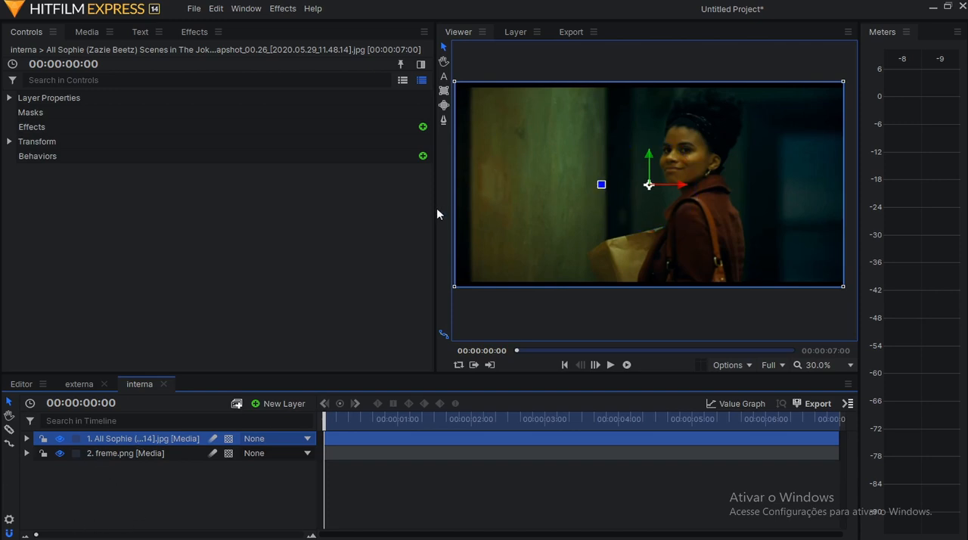
Enlarge the viewing area and examine the colours of the film reference still at different zoom levels.
left_click_drag(437, 208, 378, 216)
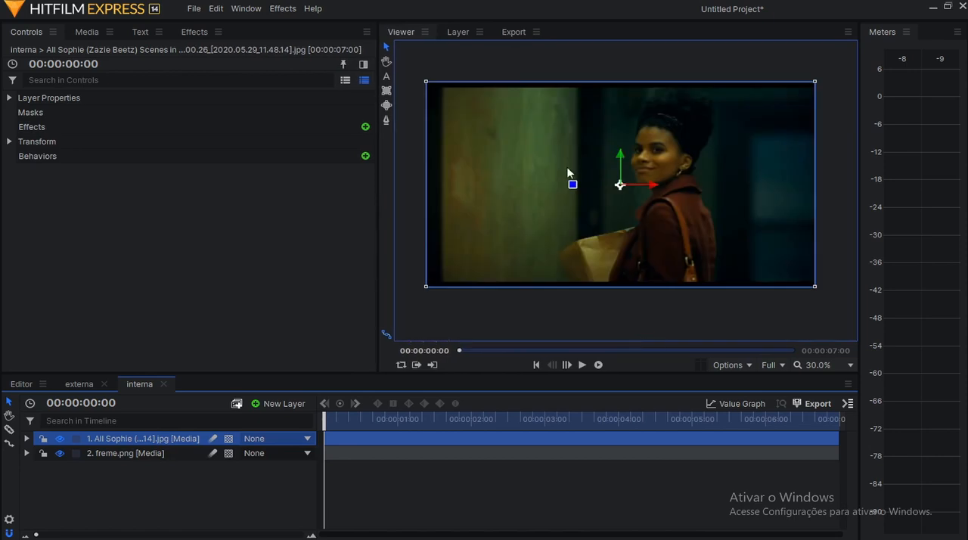
scroll(574, 173, "up", 1)
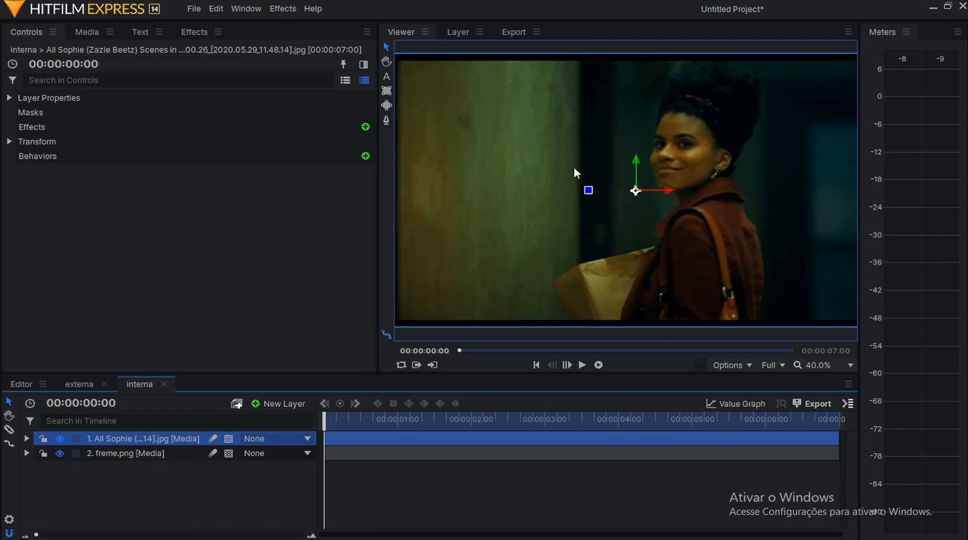
scroll(706, 149, "up", 2)
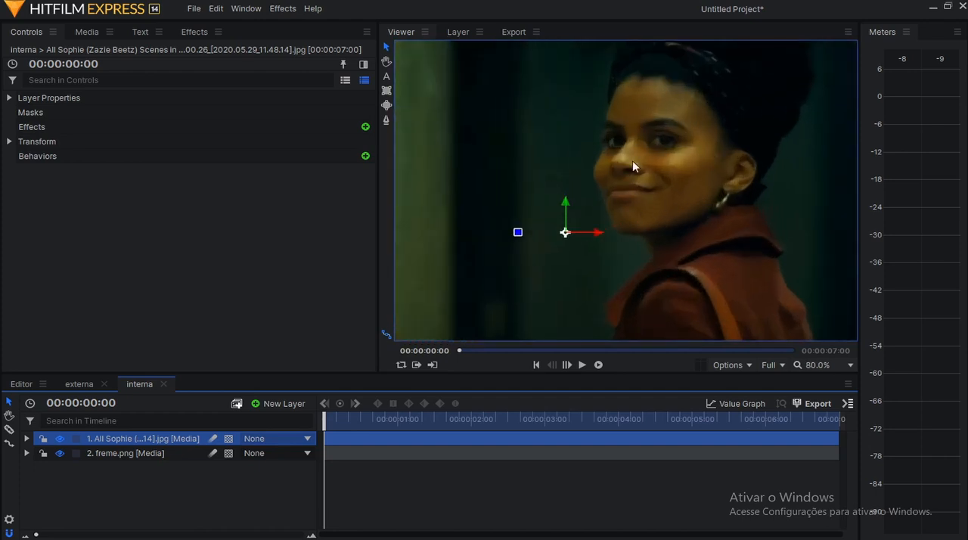
scroll(665, 168, "down", 1)
scroll(664, 168, "down", 2)
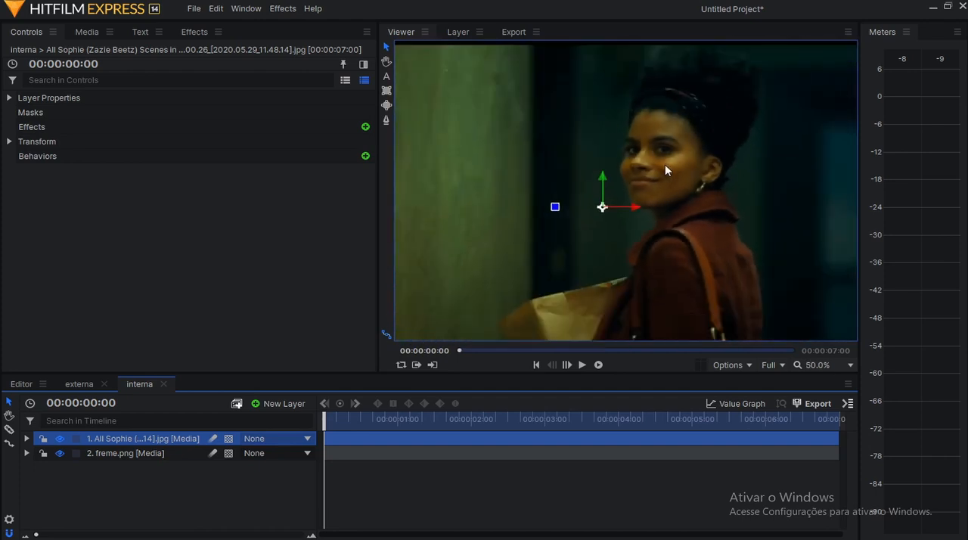
scroll(664, 167, "down", 1)
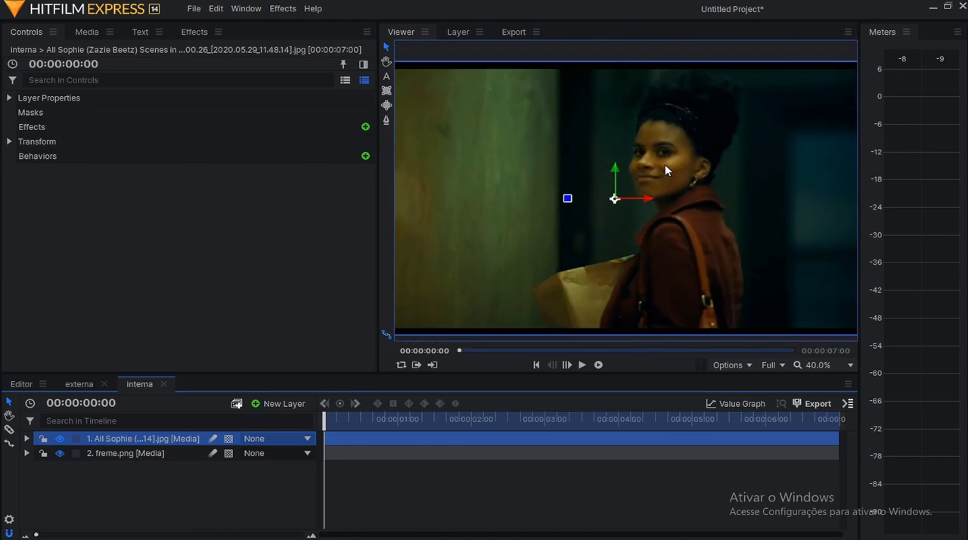
scroll(655, 167, "down", 1)
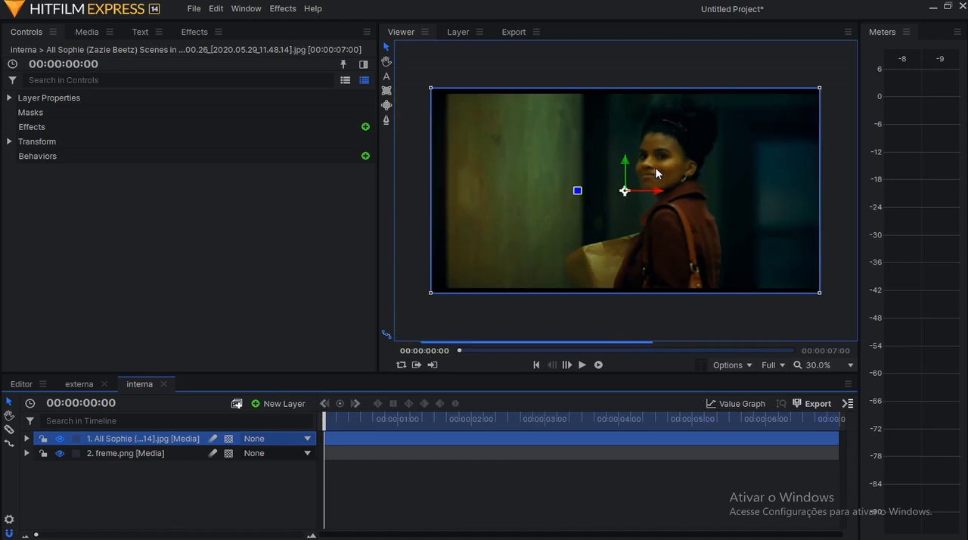
scroll(731, 209, "up", 1)
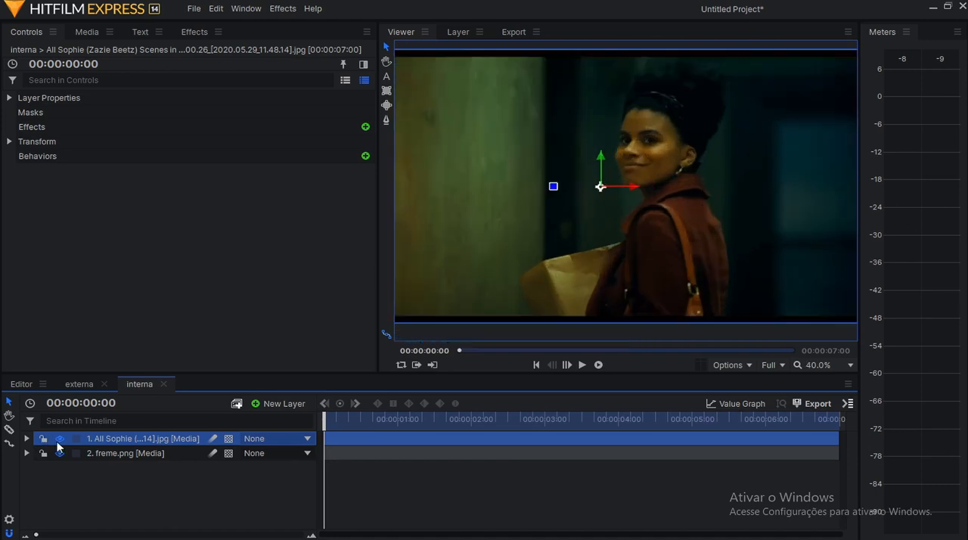
Hide the film reference still layer so the freme.png layer beneath it is shown.
left_click(108, 453)
left_click(113, 441)
left_click(59, 439)
scroll(627, 235, "down", 1)
scroll(549, 228, "up", 1)
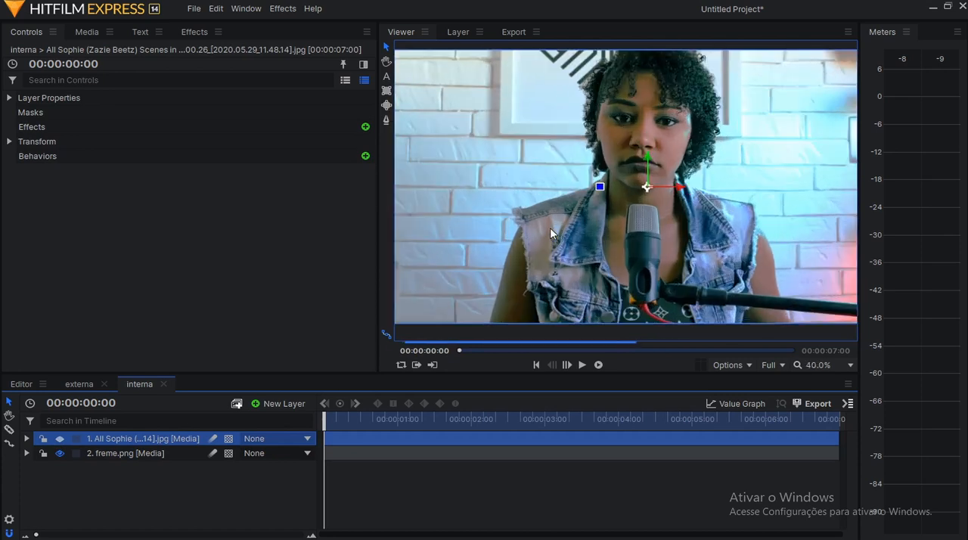
Expand the freme.png layer's effects and disable Curves, Color Balance and Hue, Saturation & Lightness.
left_click(26, 453)
left_click(40, 481)
left_click(114, 497)
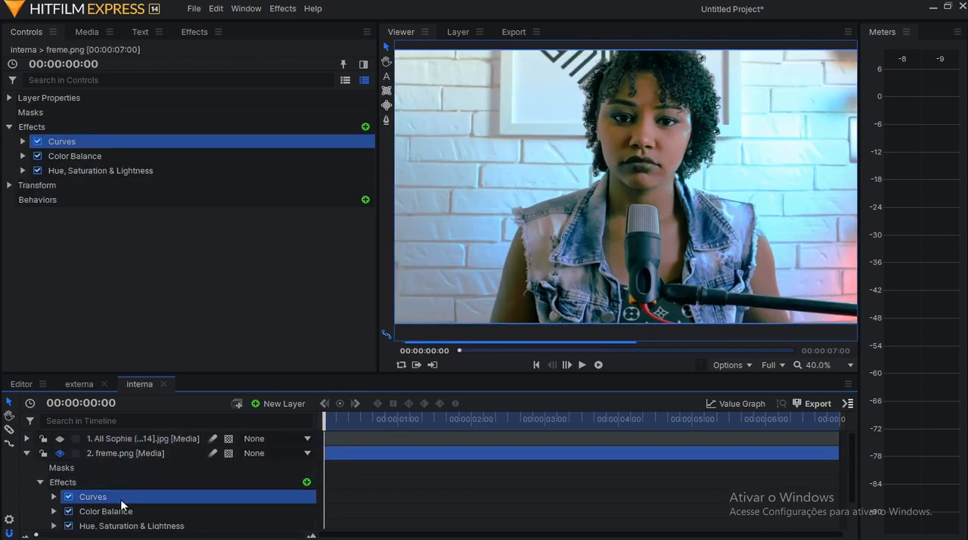
left_click(85, 172, "shift")
left_click(37, 141)
left_click(140, 210)
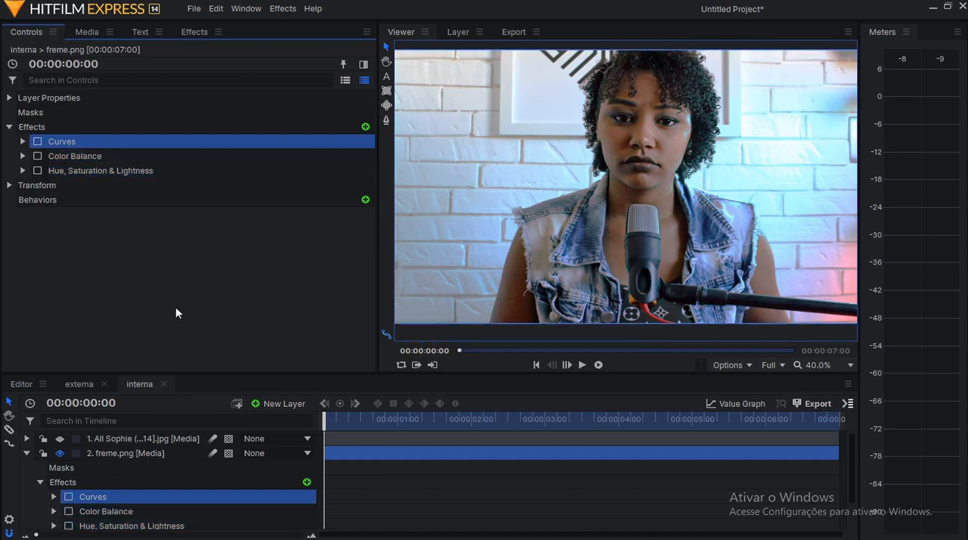
scroll(627, 232, "down", 1)
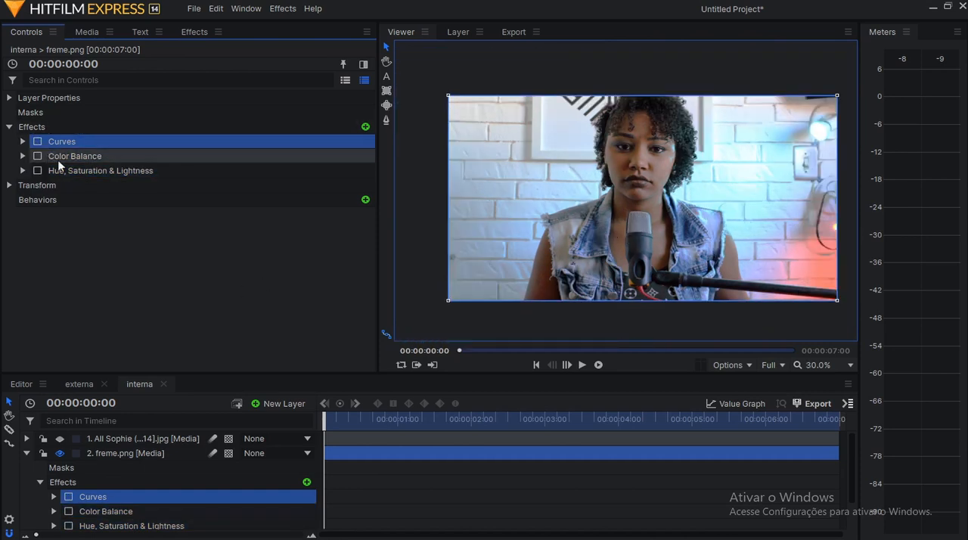
Select all three colour effects on freme.png and toggle them to compare, leaving them enabled.
left_click(90, 173, "shift")
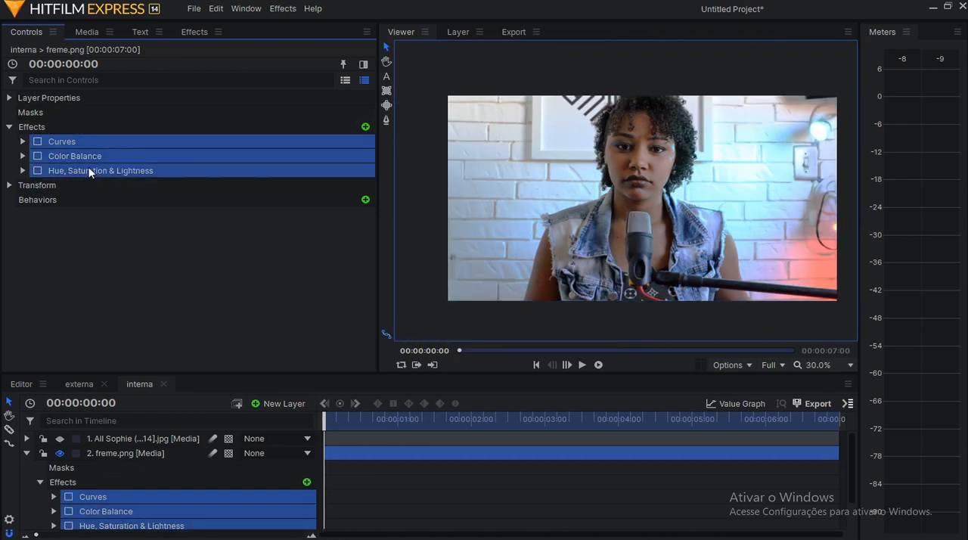
left_click(36, 141)
left_click(36, 141)
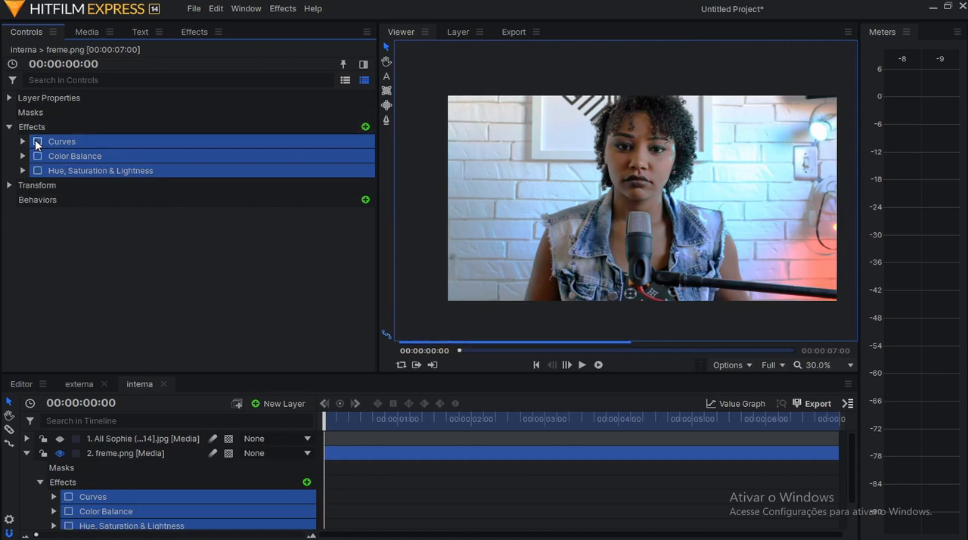
scroll(626, 173, "up", 1)
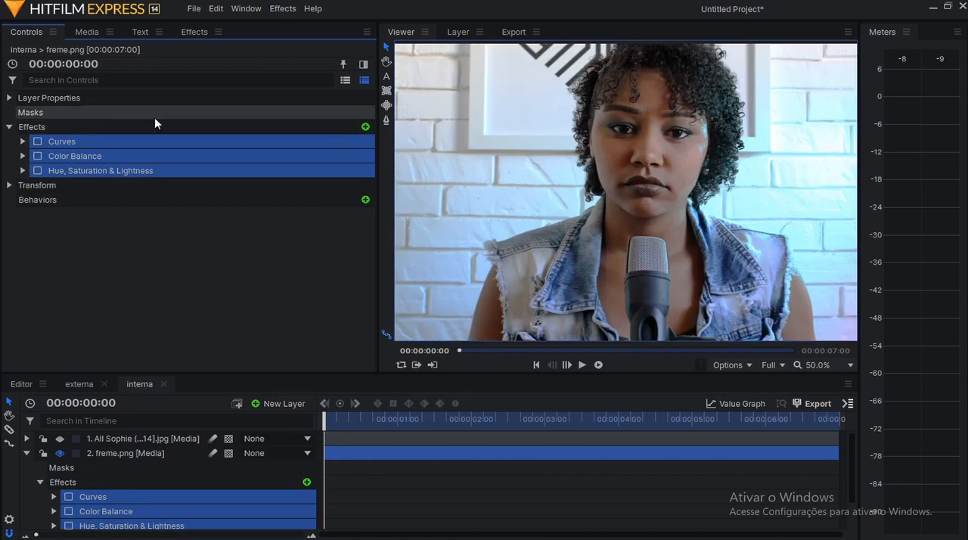
left_click(47, 143)
left_click(70, 155, "ctrl")
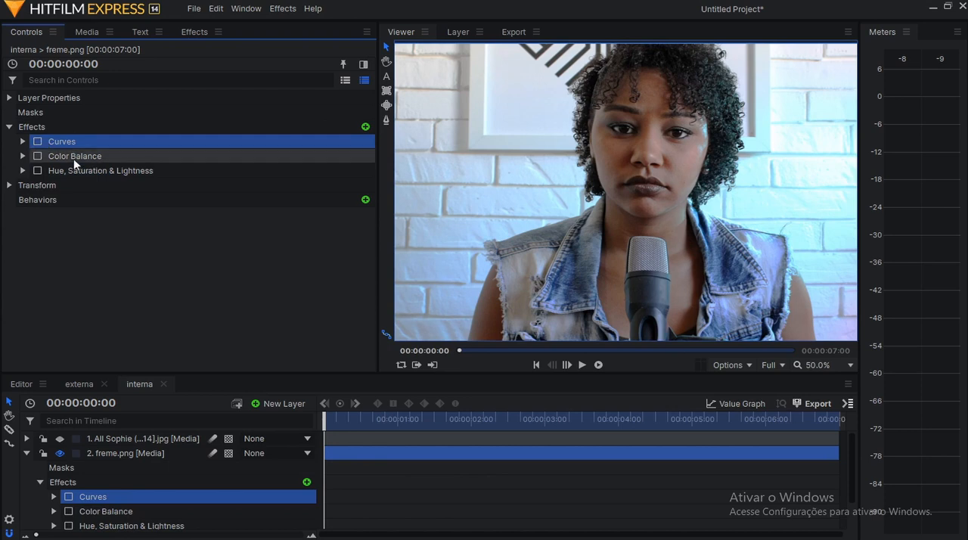
left_click(74, 168, "ctrl")
left_click(37, 141)
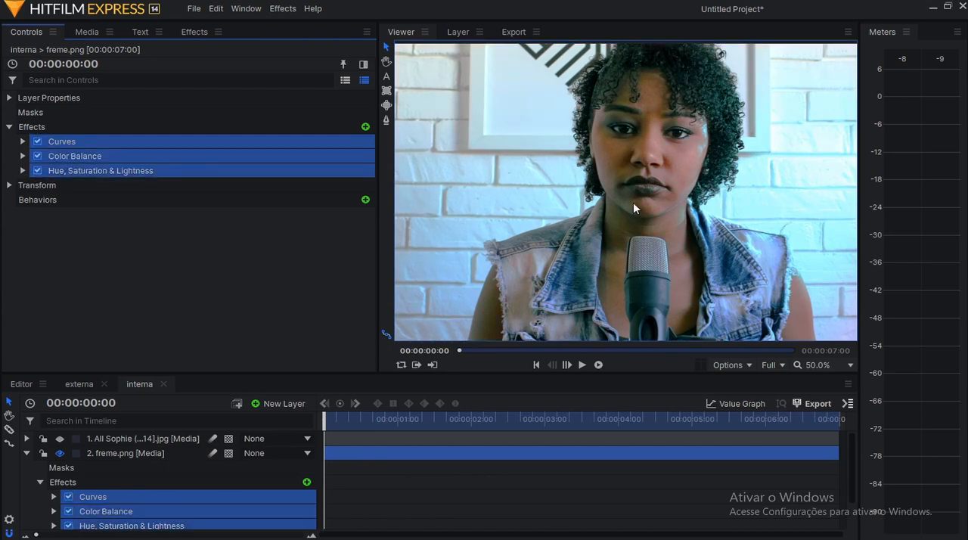
Examine the graded freme.png image closely, comparing the skin, wall and background colours at different zoom levels.
scroll(632, 201, "down", 1)
scroll(497, 316, "down", 1)
scroll(754, 285, "up", 2)
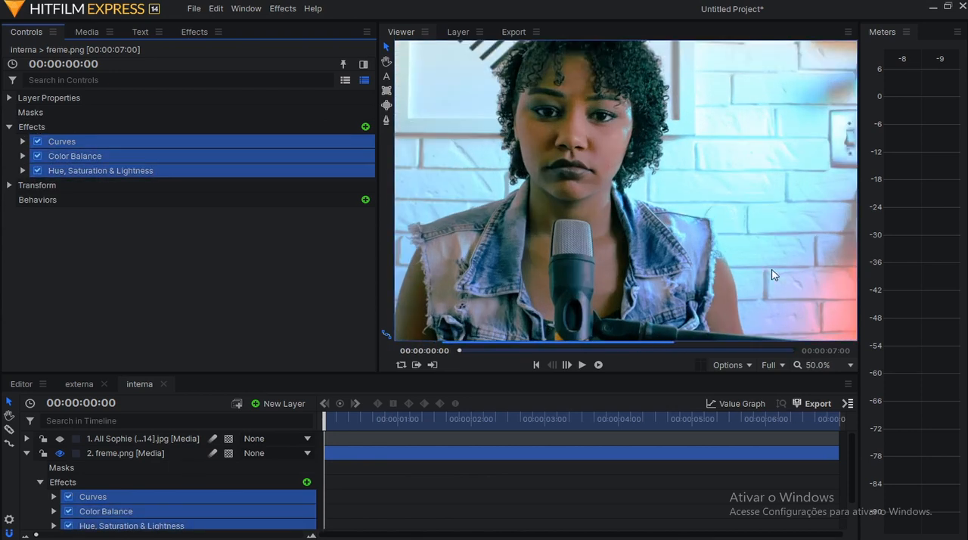
scroll(771, 236, "up", 1)
scroll(737, 190, "down", 2)
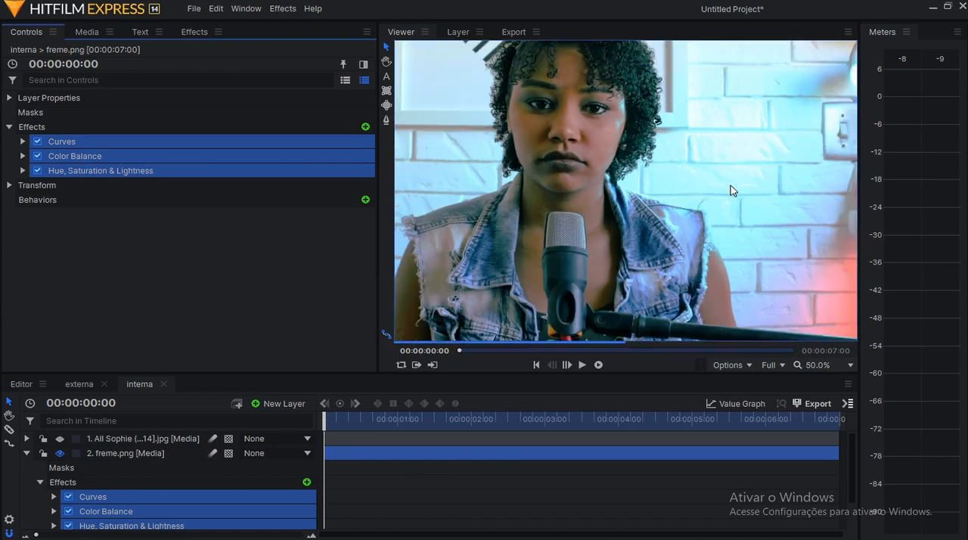
scroll(743, 199, "up", 1)
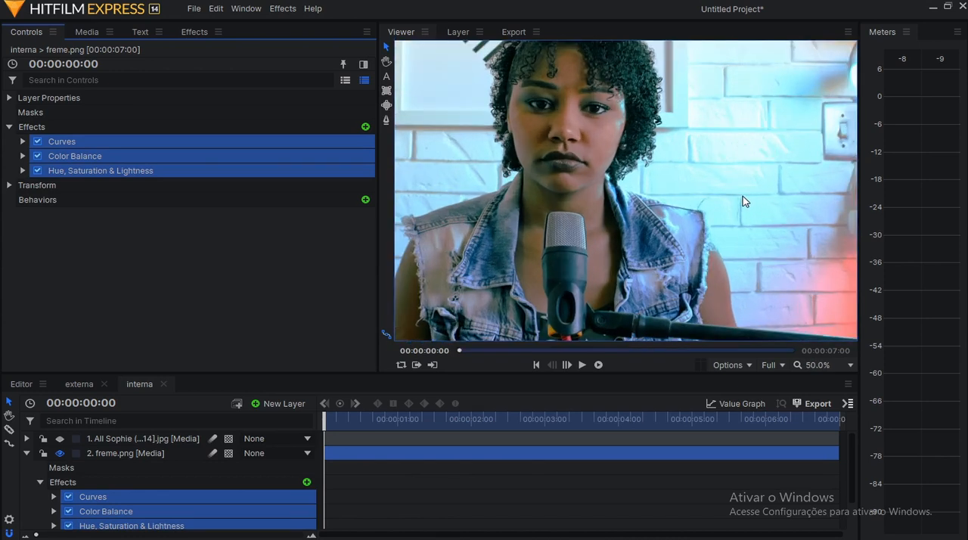
scroll(770, 200, "up", 1)
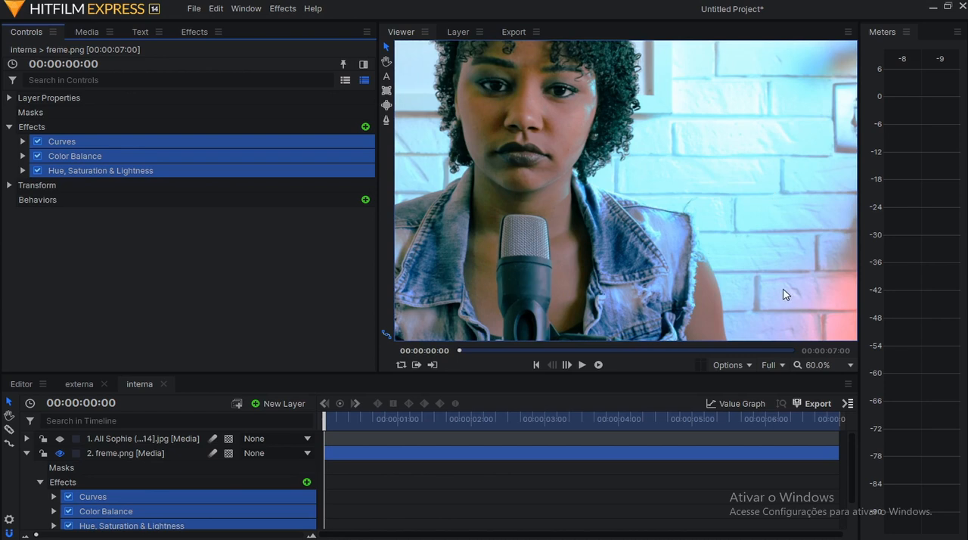
scroll(784, 292, "down", 1)
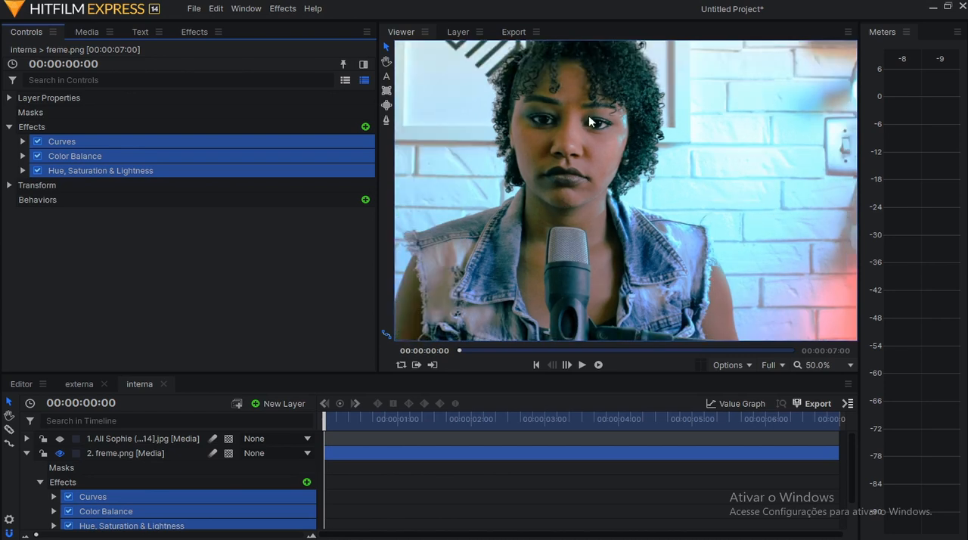
scroll(597, 189, "down", 1)
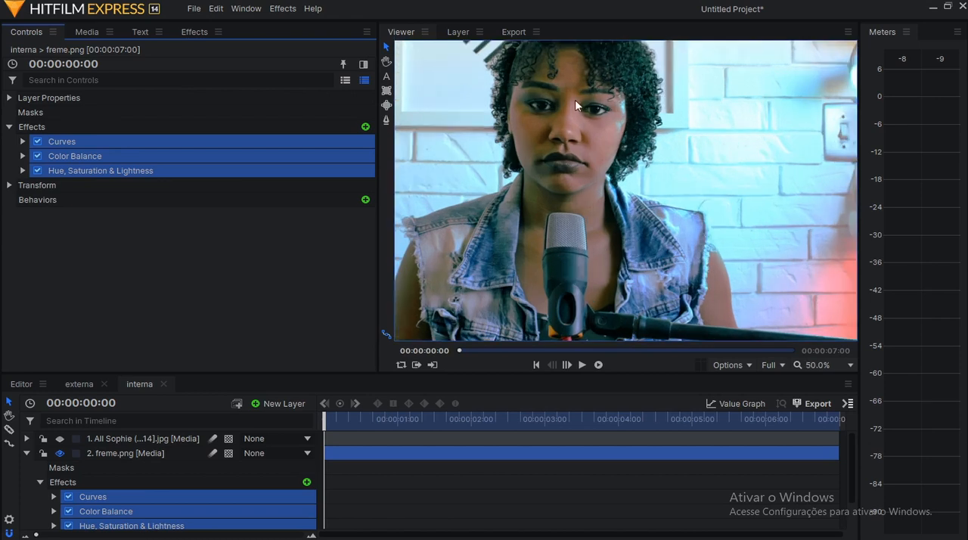
scroll(656, 180, "up", 1)
scroll(656, 181, "down", 1)
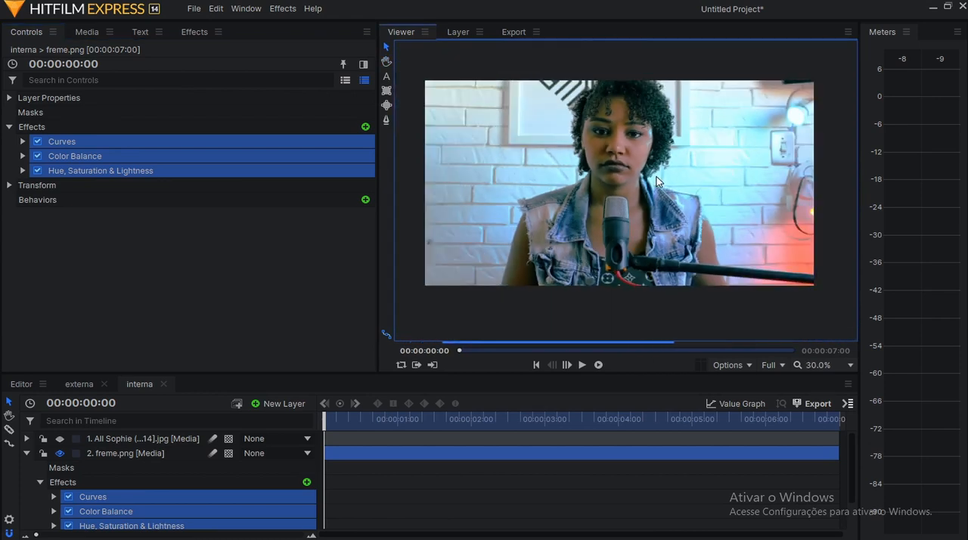
Disable all three colour effects on freme.png together and leave only Curves selected.
left_click(76, 140)
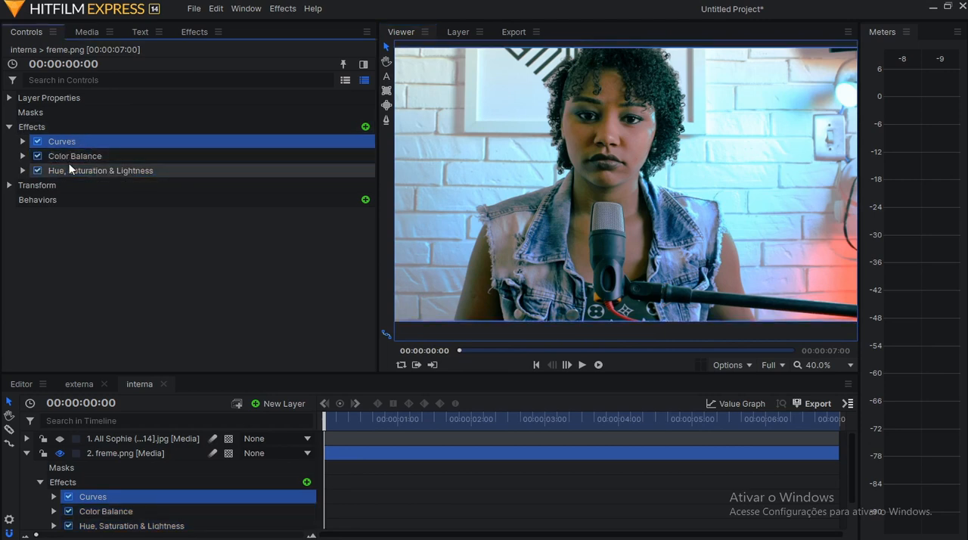
left_click(74, 169, "shift")
left_click(37, 141)
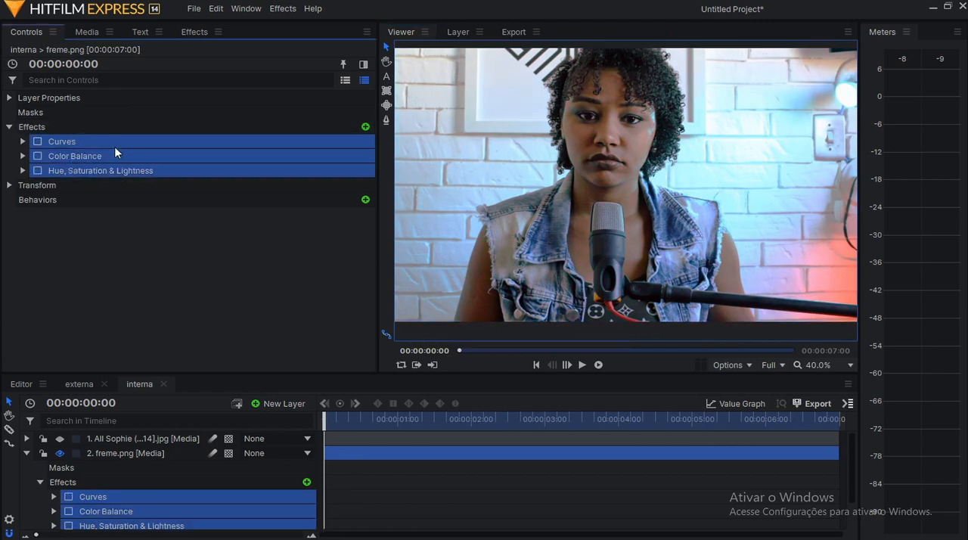
left_click(226, 144)
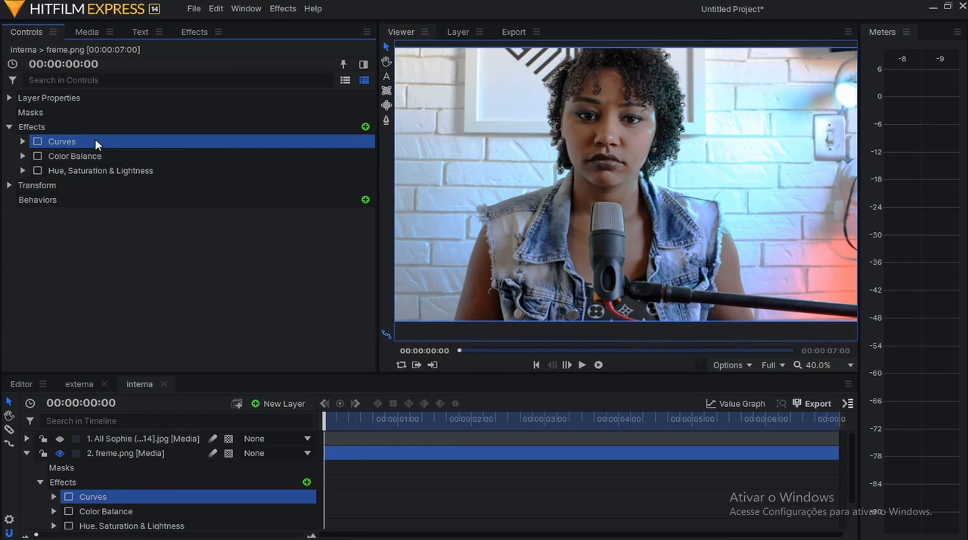
Search the effects library for "cur" and try to apply the Curves effect to the freme.png layer.
left_click(189, 31)
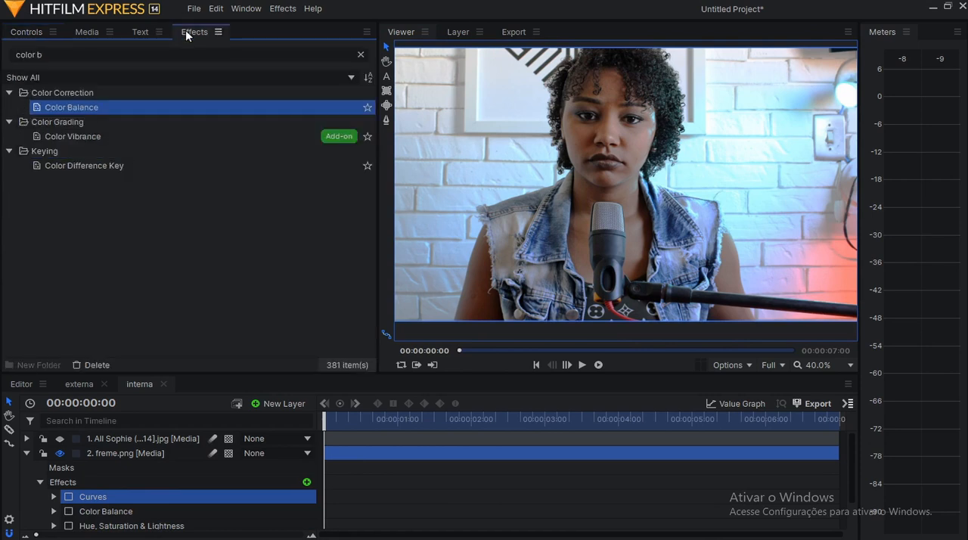
left_click_drag(67, 55, 0, 57)
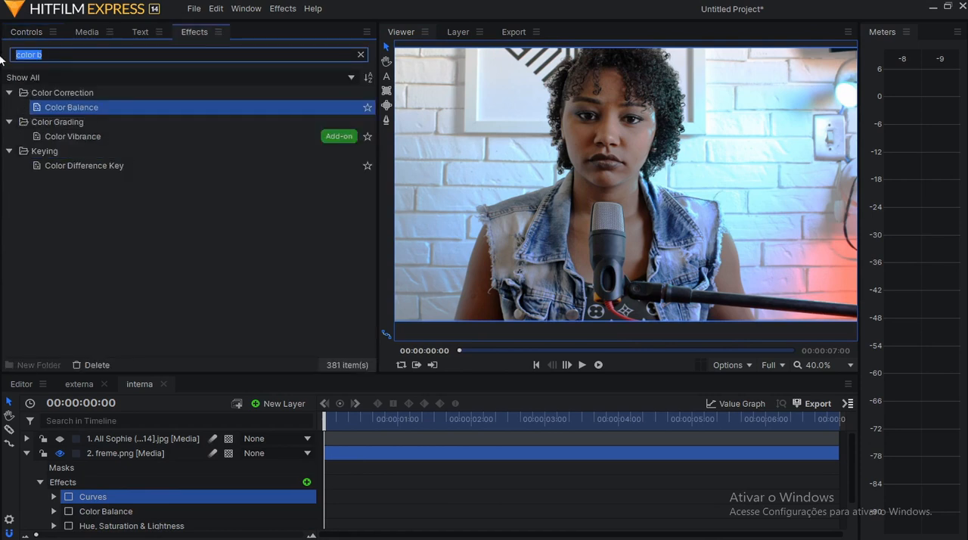
type("cur")
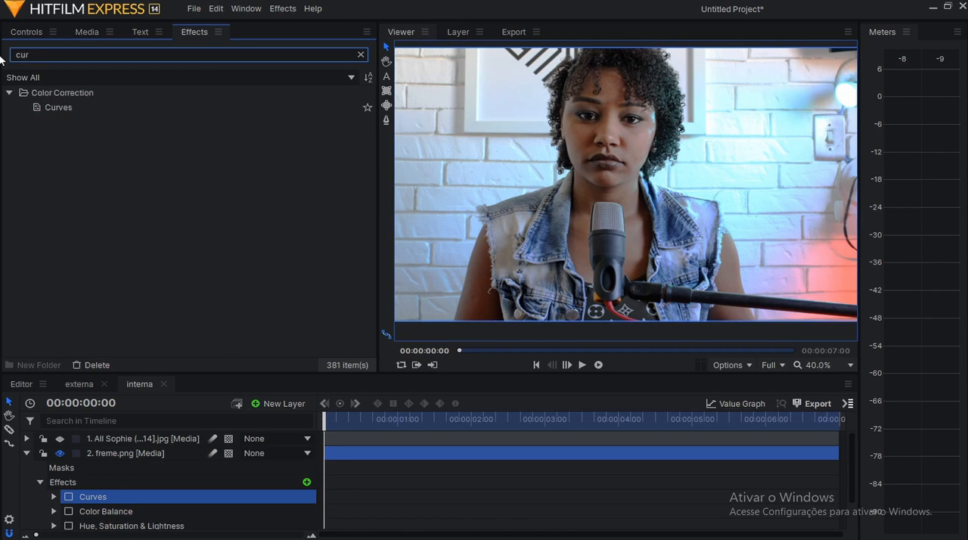
left_click_drag(58, 107, 111, 458)
Expand the Curves effect's settings on freme.png and widen the area showing its curve graph.
left_click(25, 32)
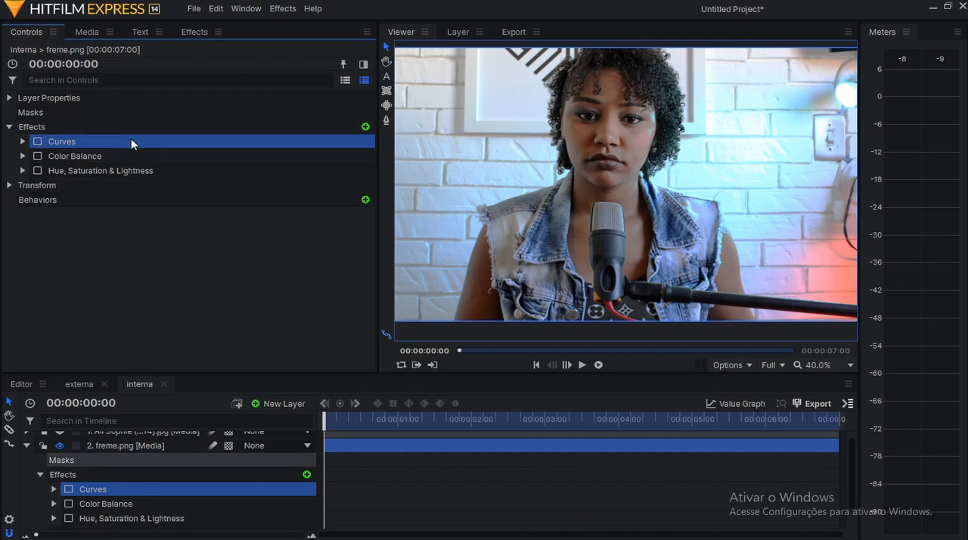
left_click(24, 141)
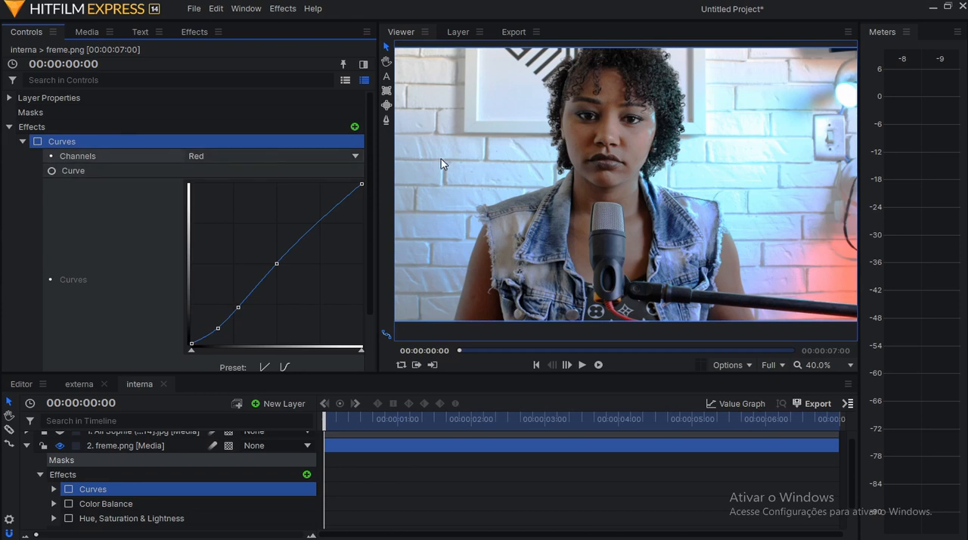
left_click_drag(376, 163, 424, 154)
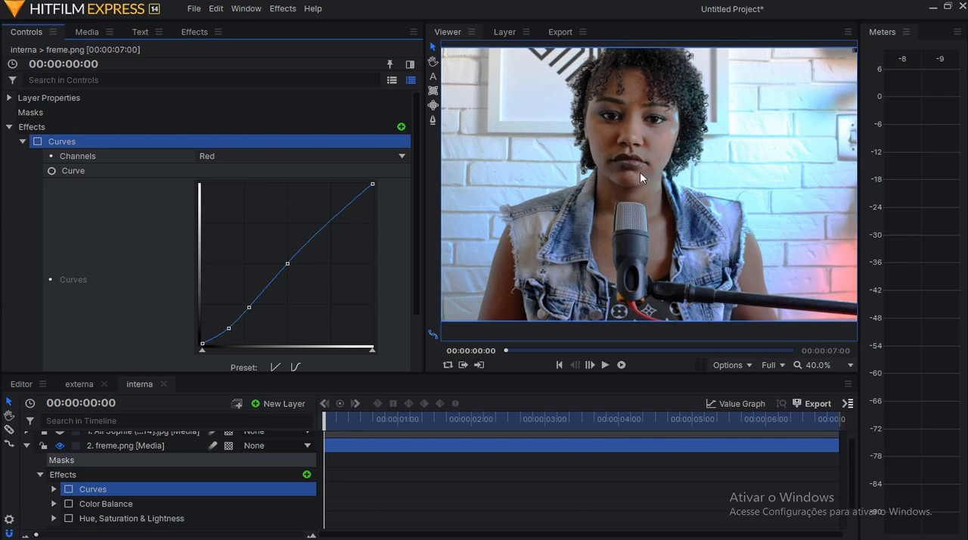
scroll(322, 231, "down", 3)
scroll(324, 231, "up", 3)
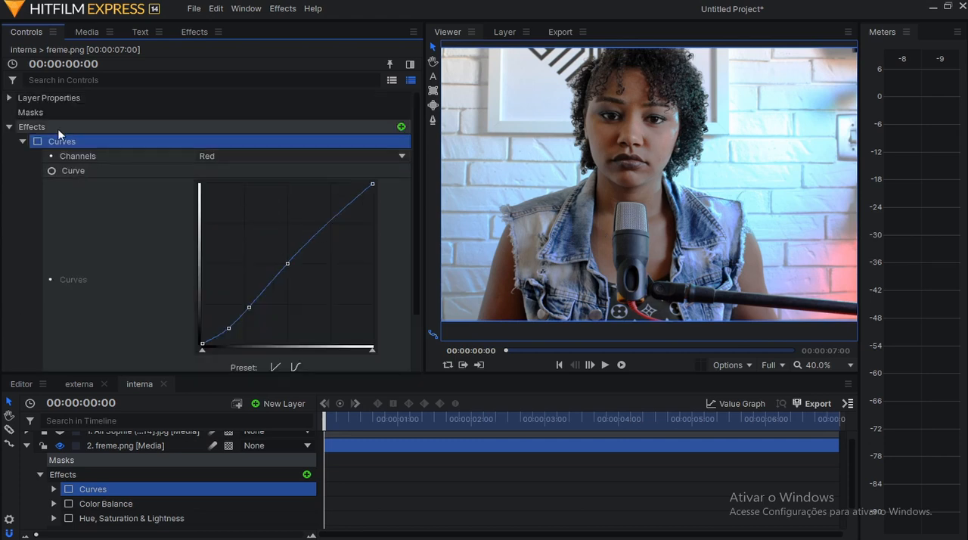
Compare the RGB and Red channel curves in the Curves effect, ending on the Red channel.
left_click(247, 153)
left_click(242, 171)
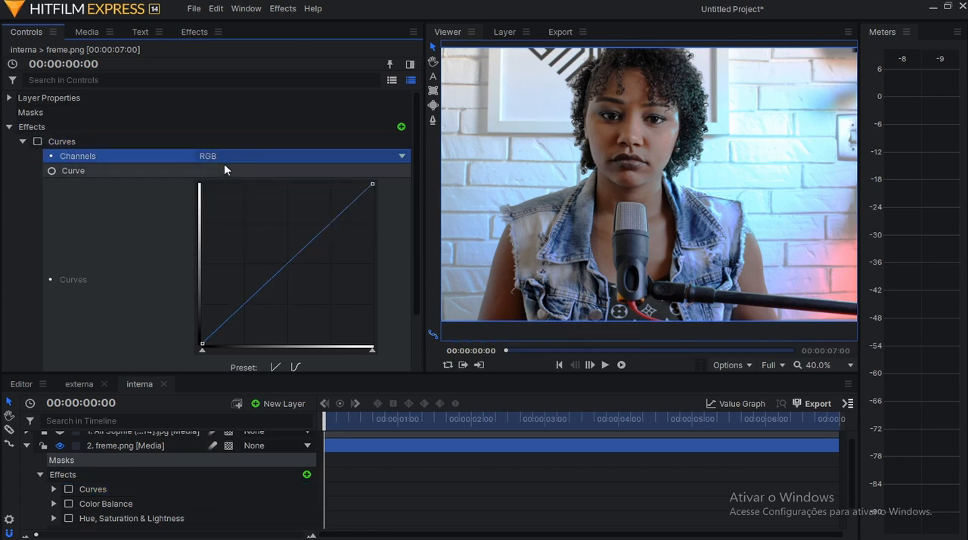
left_click(276, 157)
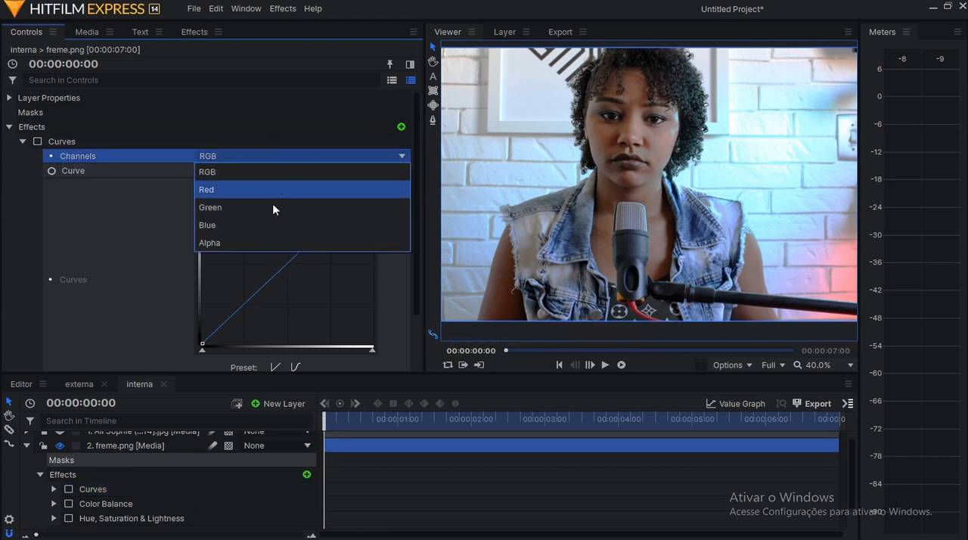
left_click(272, 194)
scroll(280, 211, "down", 2)
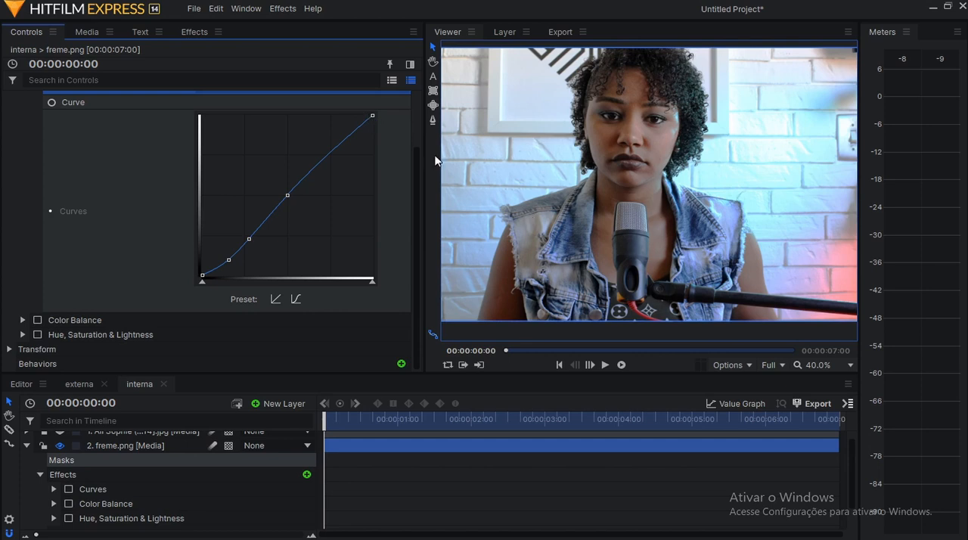
Examine the face, hair, jacket and wall in freme.png at several zoom levels against the Red channel curve.
scroll(778, 202, "up", 3)
scroll(775, 100, "up", 2)
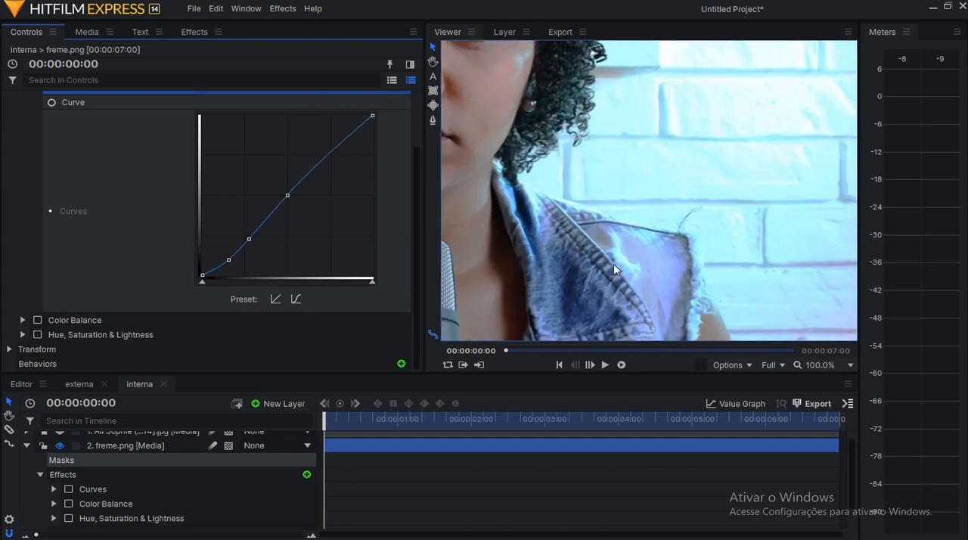
key("h")
left_click_drag(629, 164, 741, 263)
key("v")
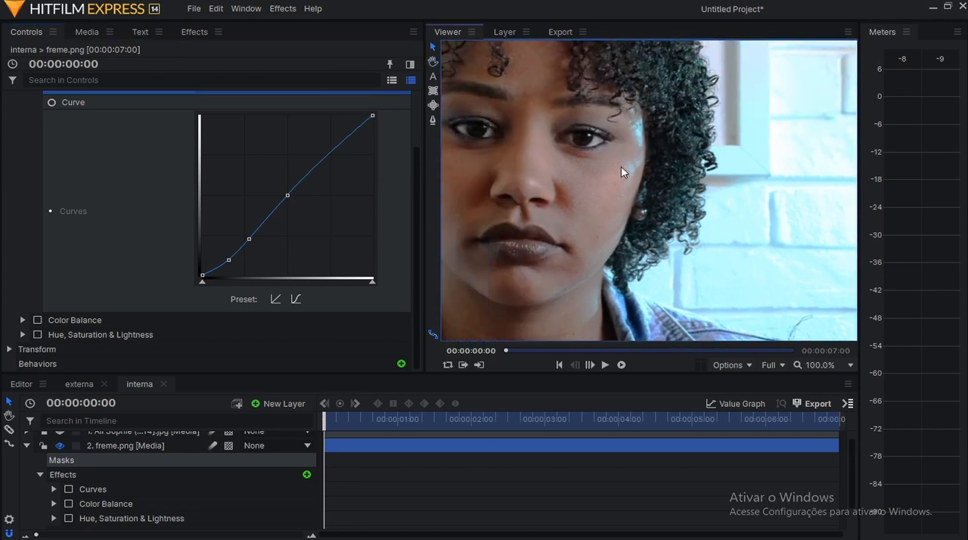
scroll(613, 190, "down", 2)
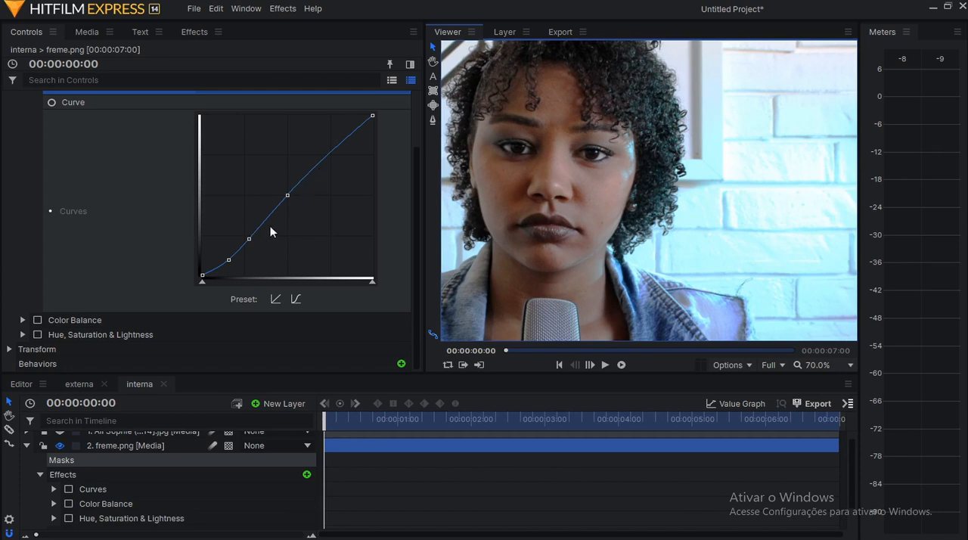
left_click_drag(671, 244, 748, 190)
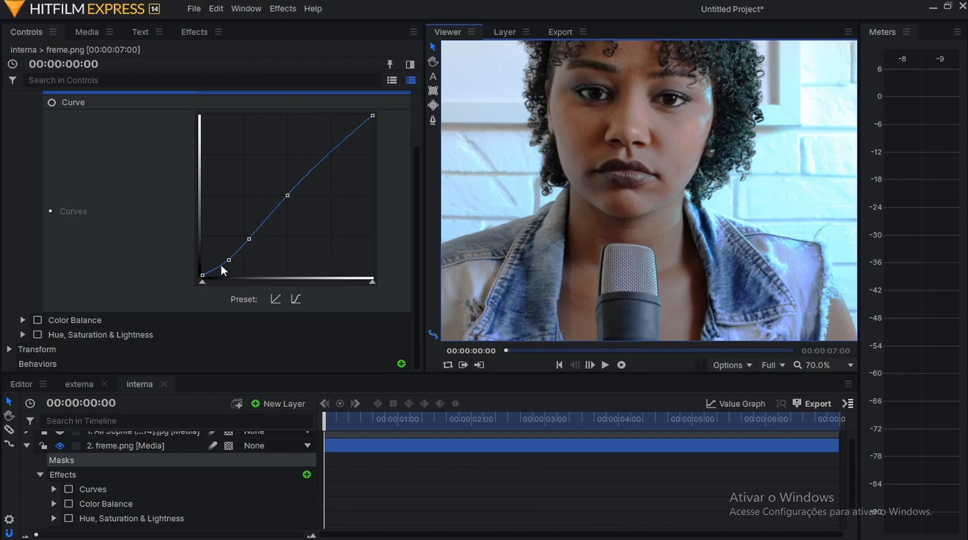
scroll(484, 239, "down", 4)
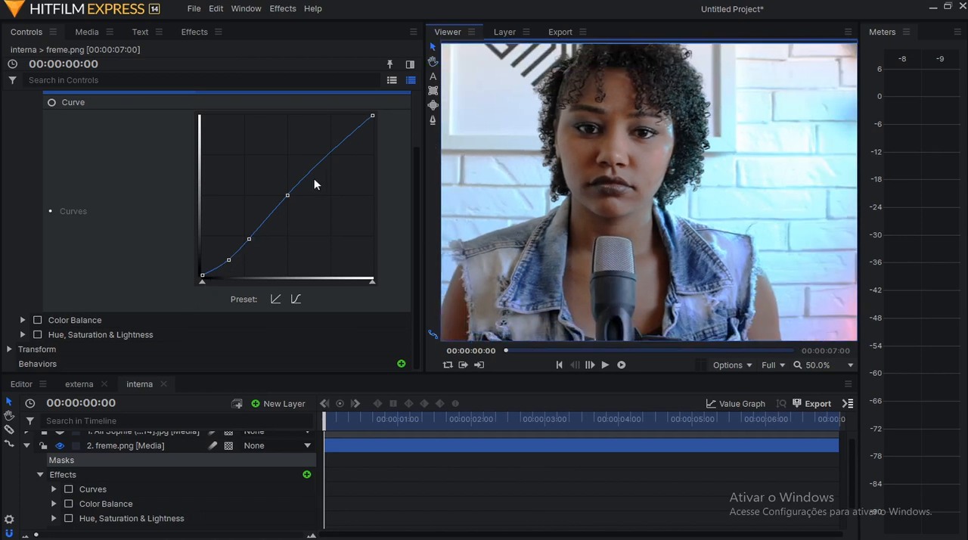
scroll(319, 182, "up", 3)
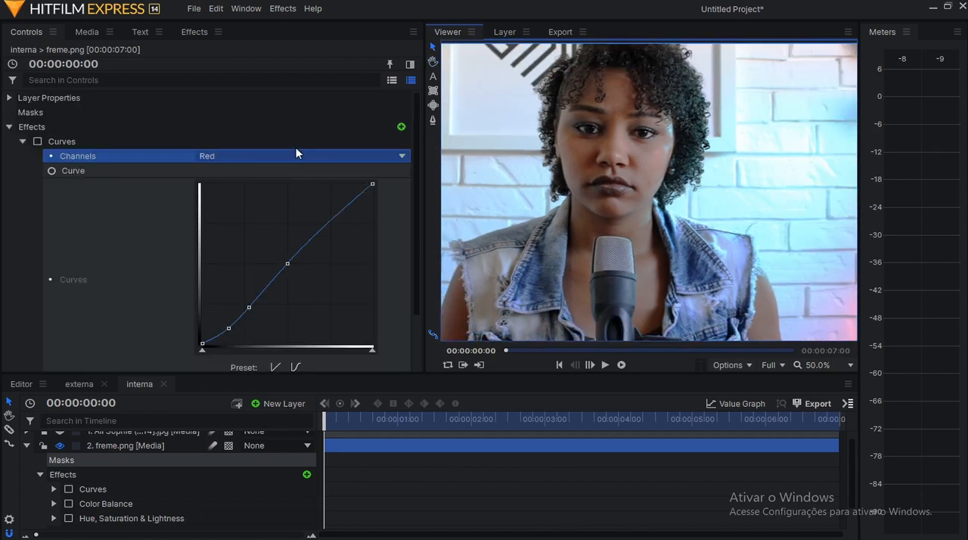
scroll(311, 256, "down", 2)
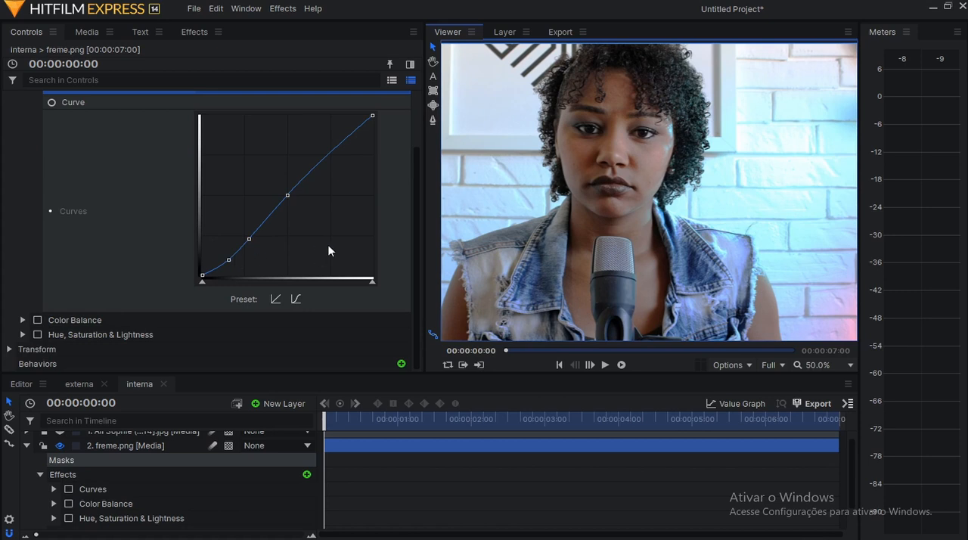
scroll(327, 249, "up", 2)
left_click_drag(575, 268, 646, 243)
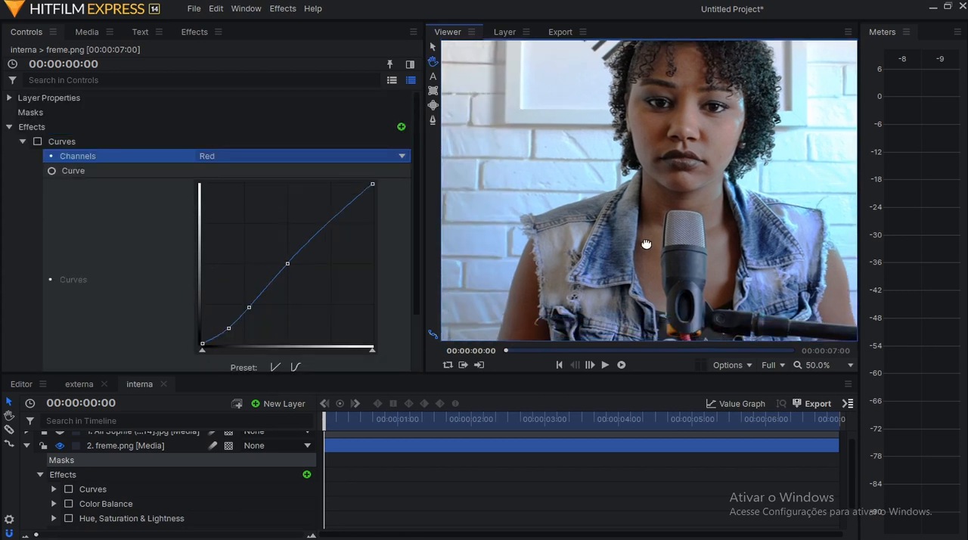
Add shadow and midtone points to the Curves effect's Green channel, raise the shadow point slightly, and enable Curves.
left_click(293, 156)
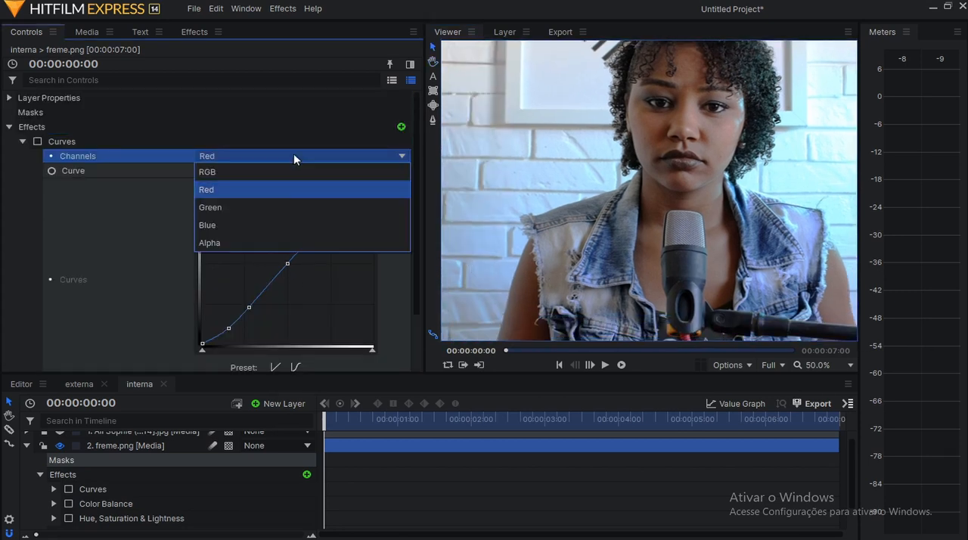
left_click(270, 205)
left_click(281, 156)
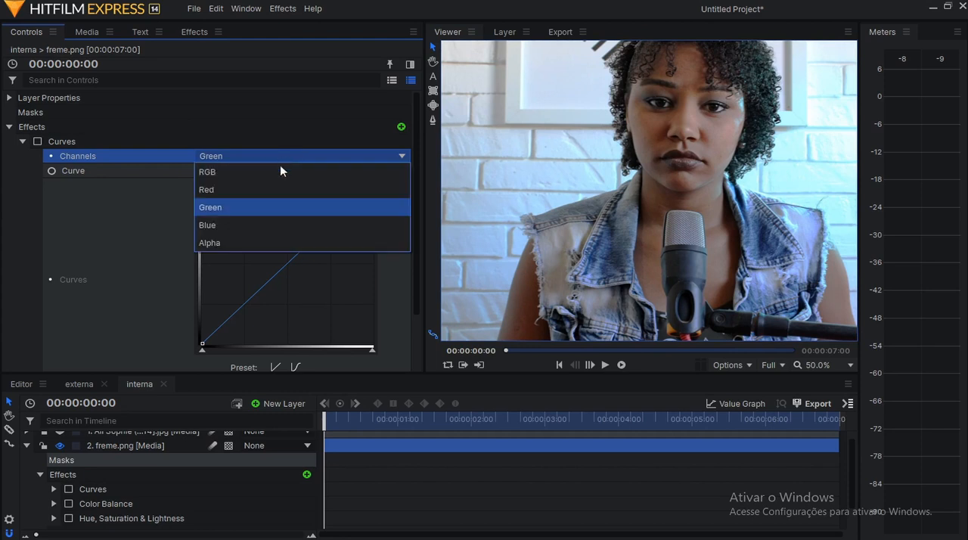
left_click(276, 211)
left_click(241, 304)
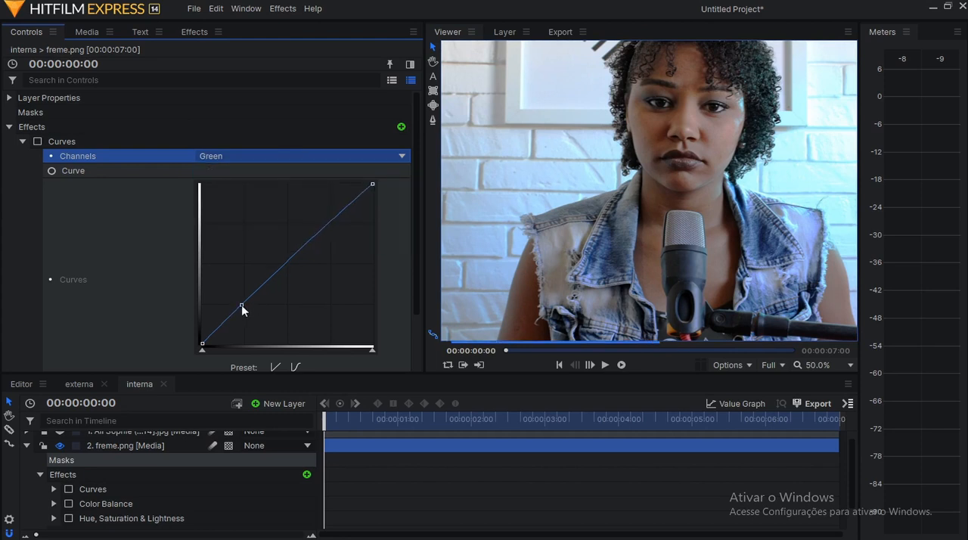
left_click(289, 263)
left_click_drag(241, 304, 231, 304)
left_click(37, 142)
mouse_move(234, 308)
left_mouse_down()
mouse_move(244, 316)
mouse_move(239, 307)
left_mouse_up()
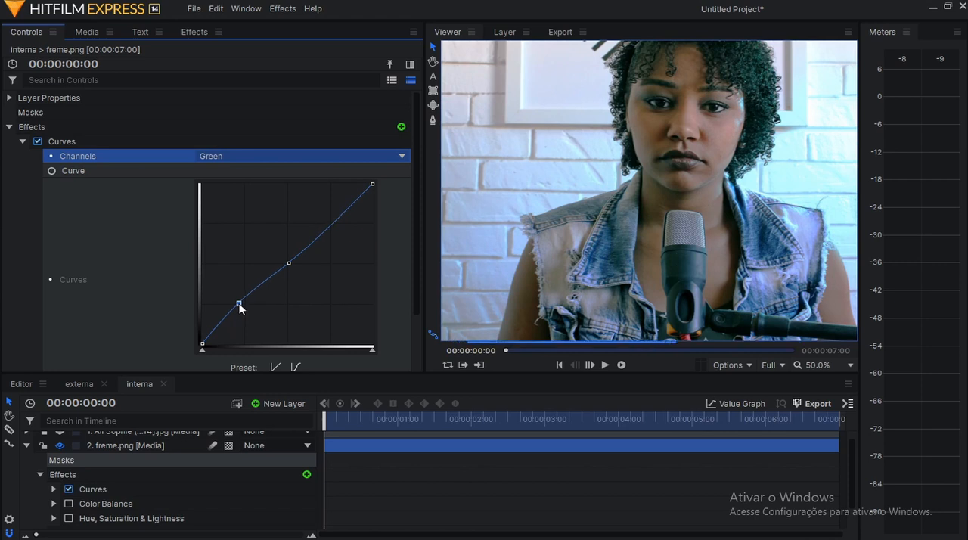
Switch the Curves effect to the Blue channel, inspect its curve, and collapse the Curves settings.
left_click(278, 156)
left_click(273, 224)
scroll(325, 202, "down", 2)
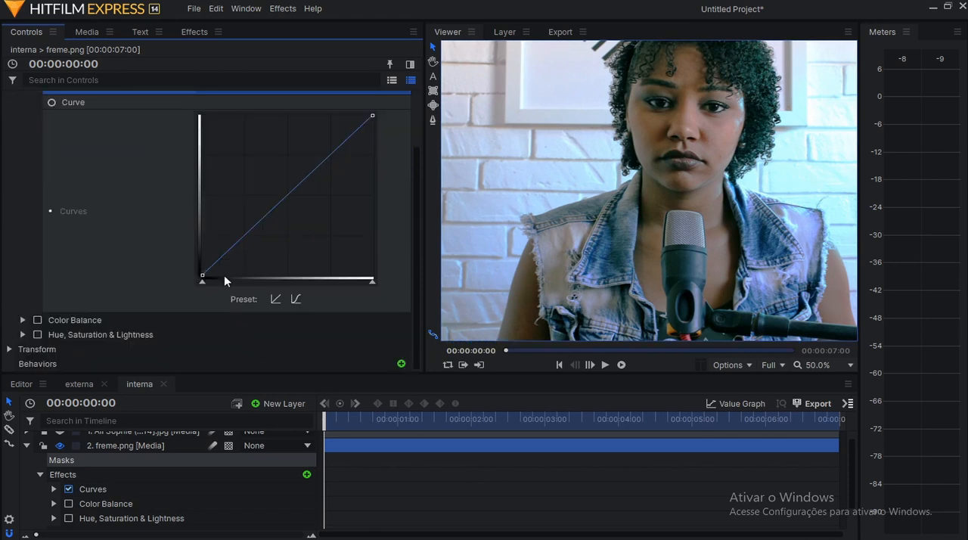
scroll(298, 220, "up", 2)
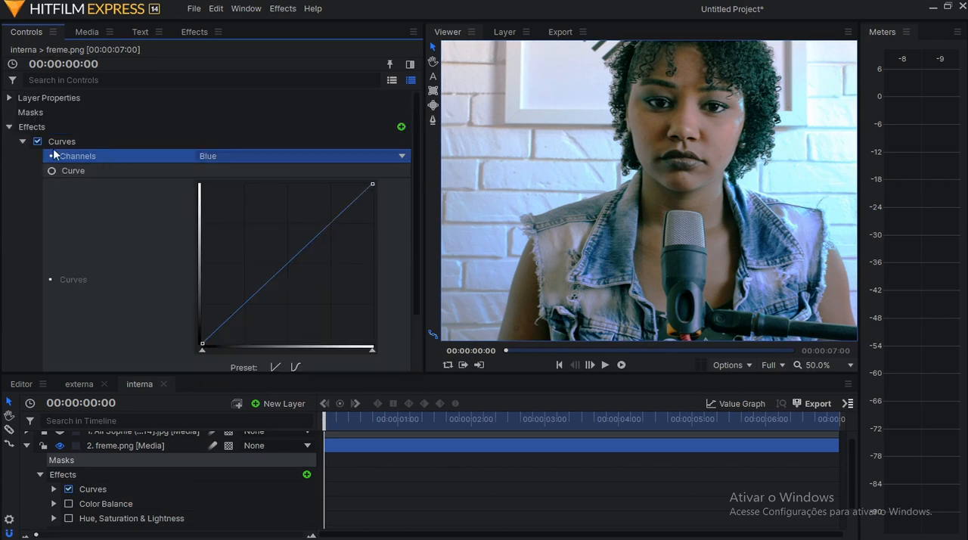
left_click(23, 141)
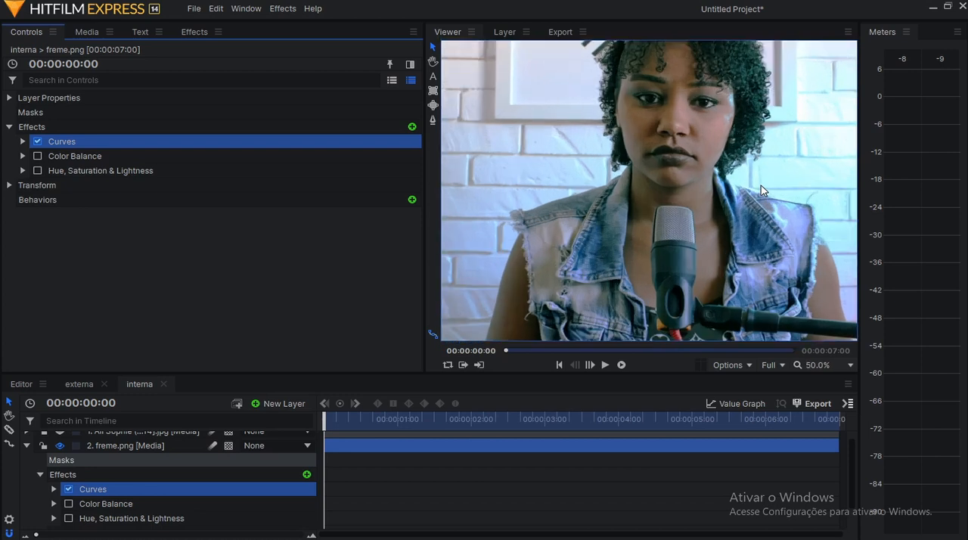
Expand Color Balance on freme.png and review its Shadows, Midtones and Highlights values against the image.
left_click(101, 153)
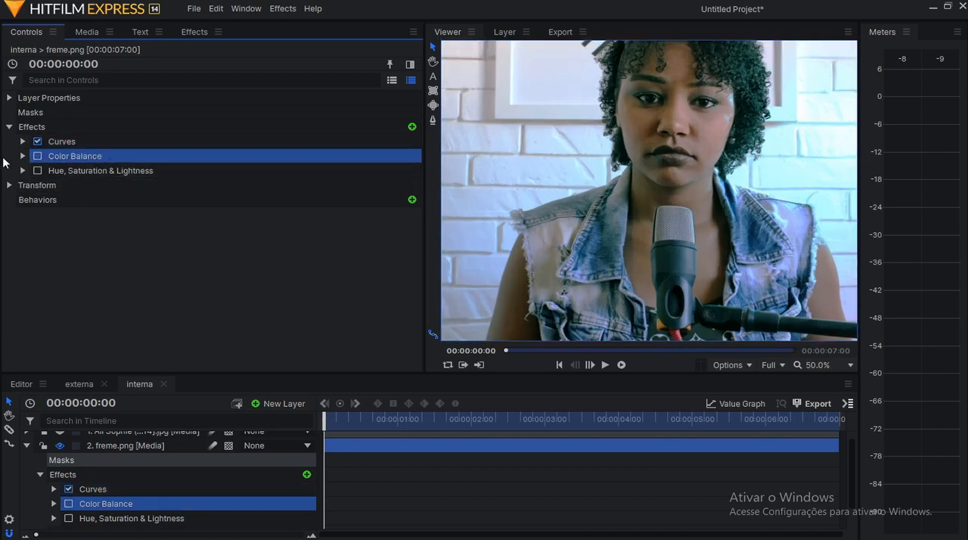
left_click(24, 155)
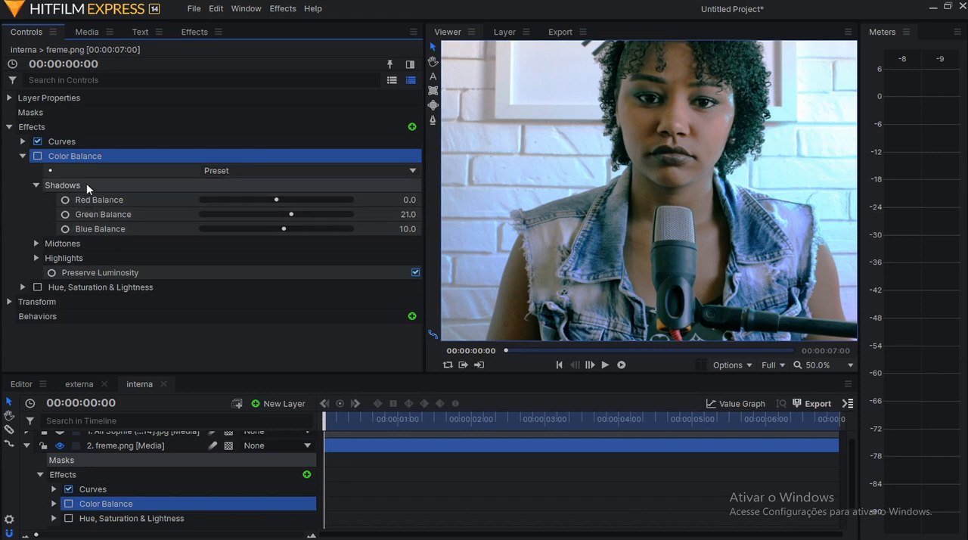
scroll(594, 240, "down", 1)
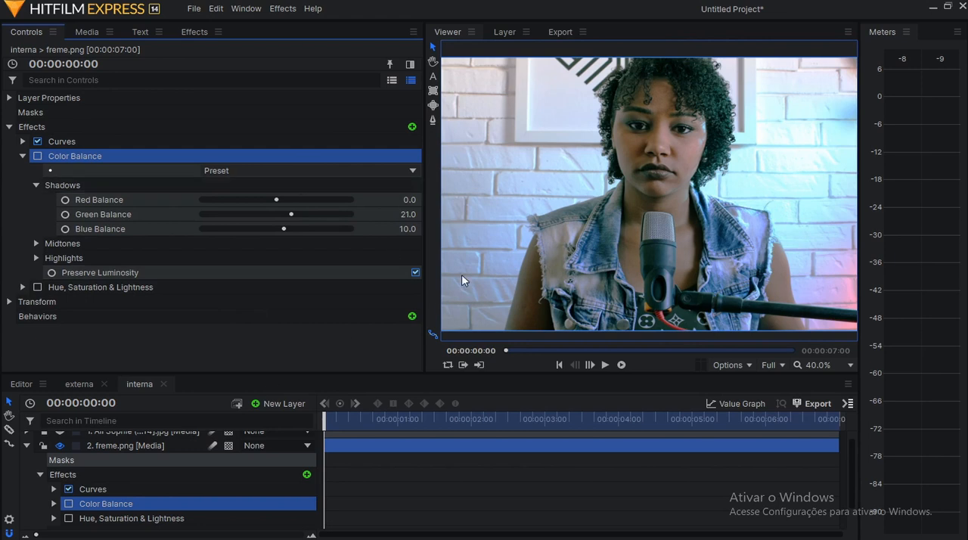
left_click_drag(561, 261, 577, 241)
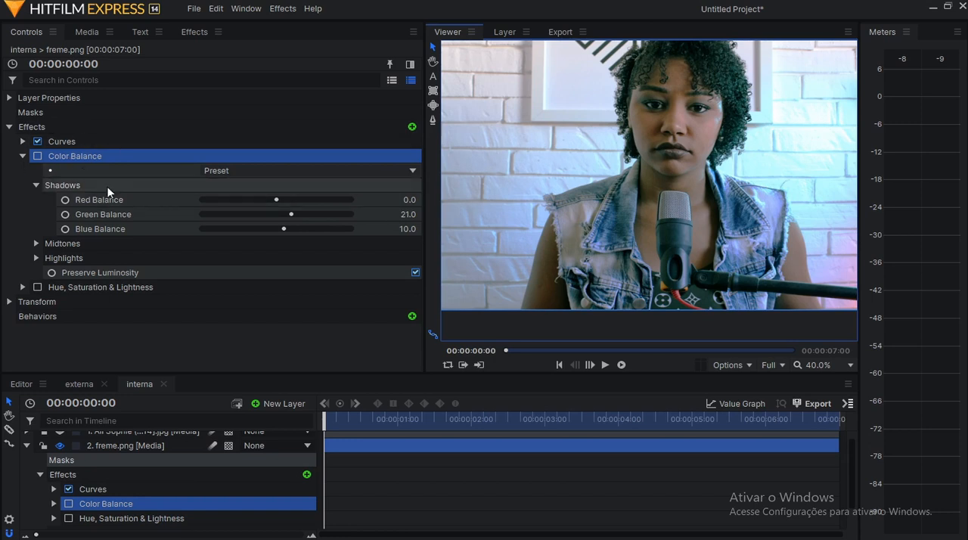
left_click(122, 245)
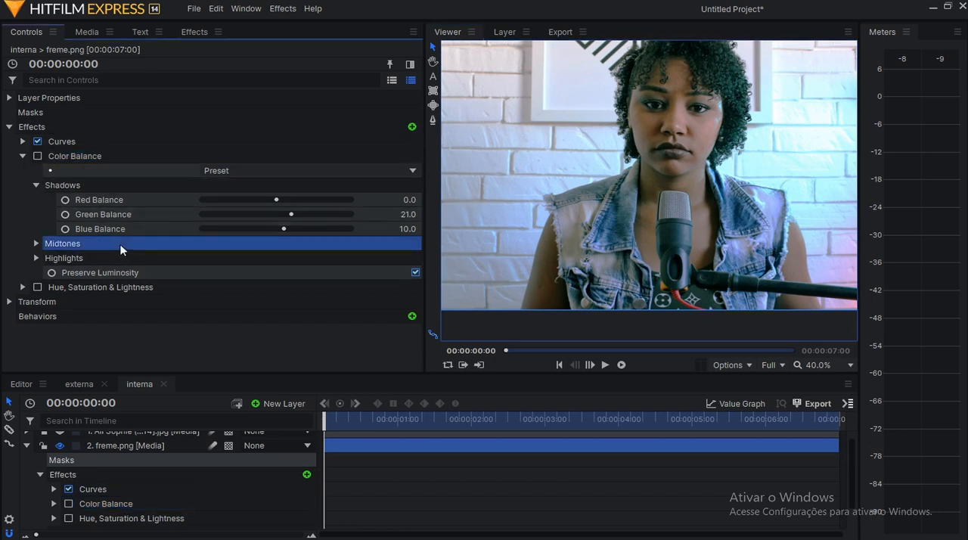
left_click(36, 243)
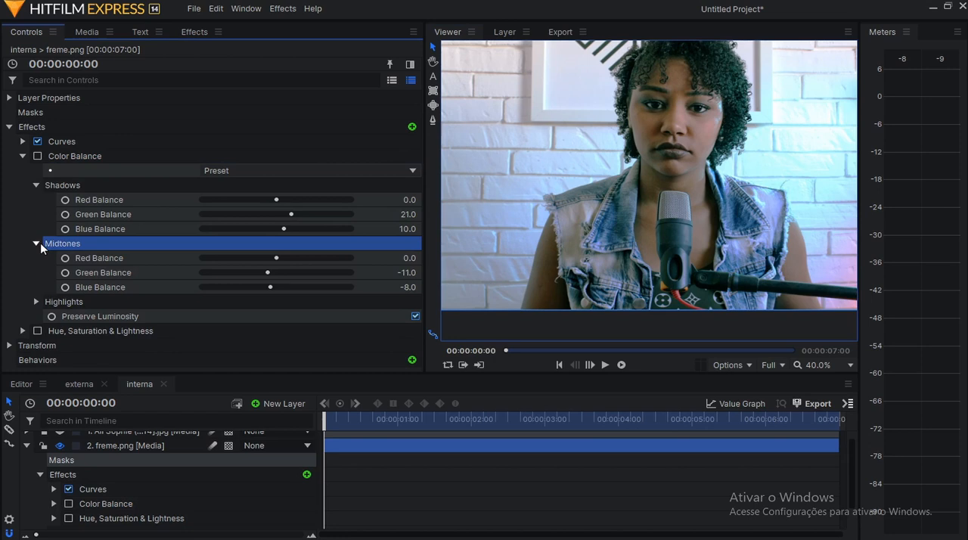
left_click(36, 302)
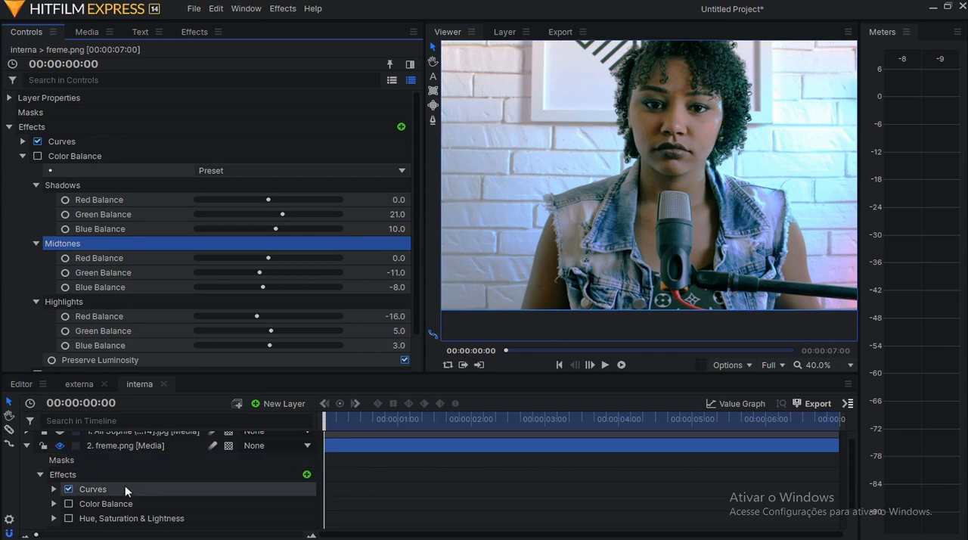
Show the reference still layer above freme.png and examine its wall, skin, coat and dark background tones.
scroll(124, 485, "up", 1)
left_click(59, 439)
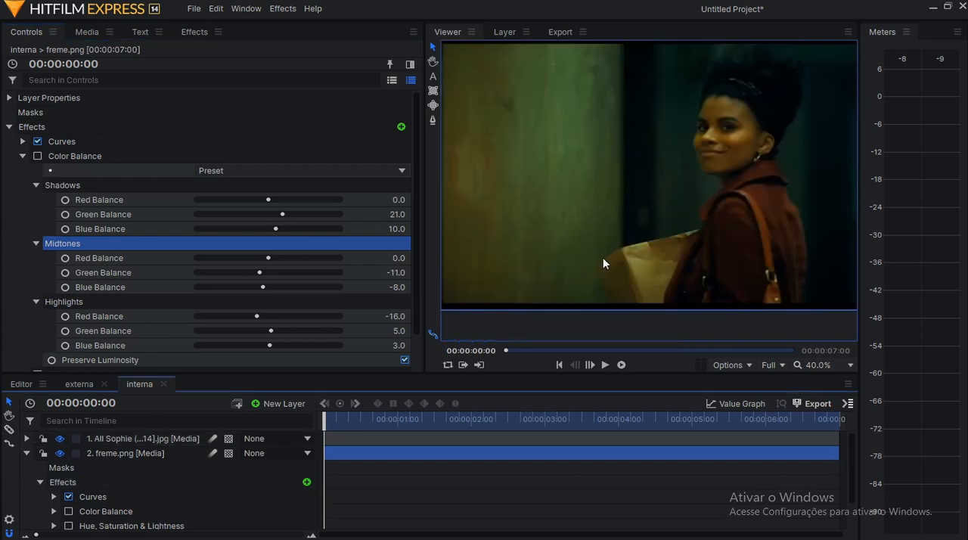
scroll(643, 207, "up", 3)
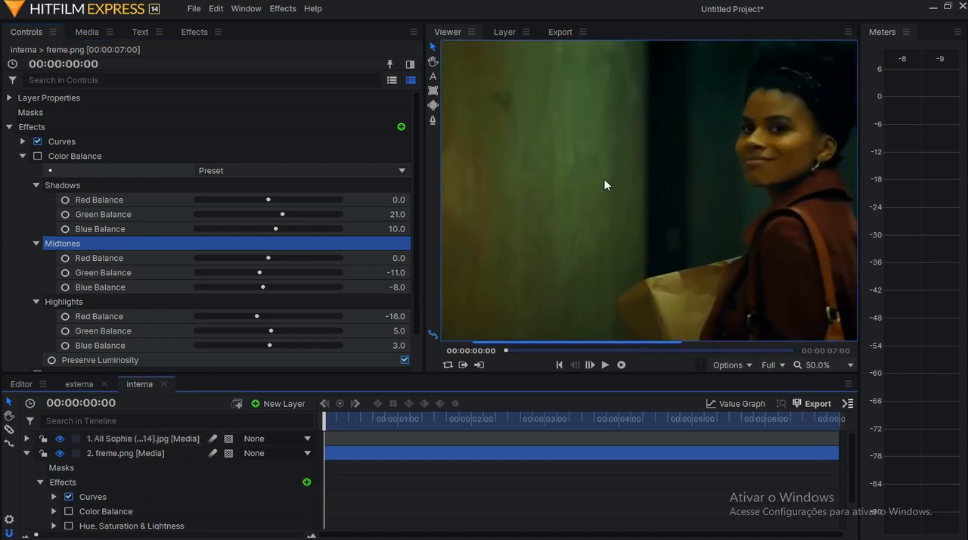
scroll(619, 165, "down", 1)
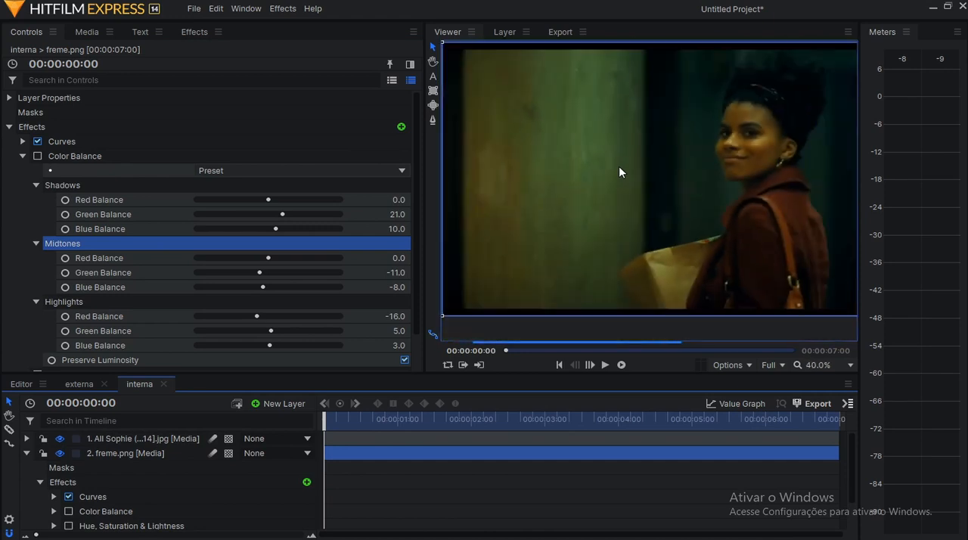
scroll(688, 174, "up", 1)
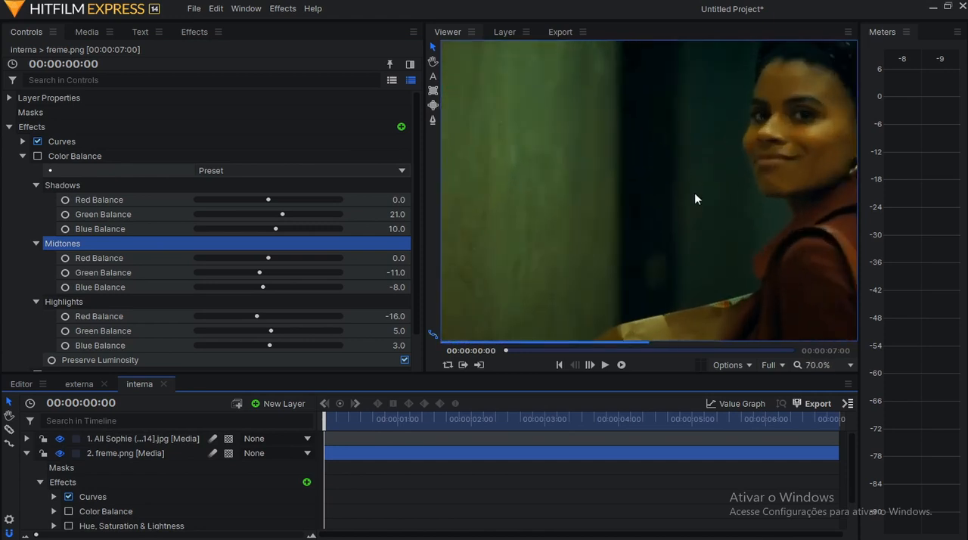
left_click_drag(712, 203, 421, 224)
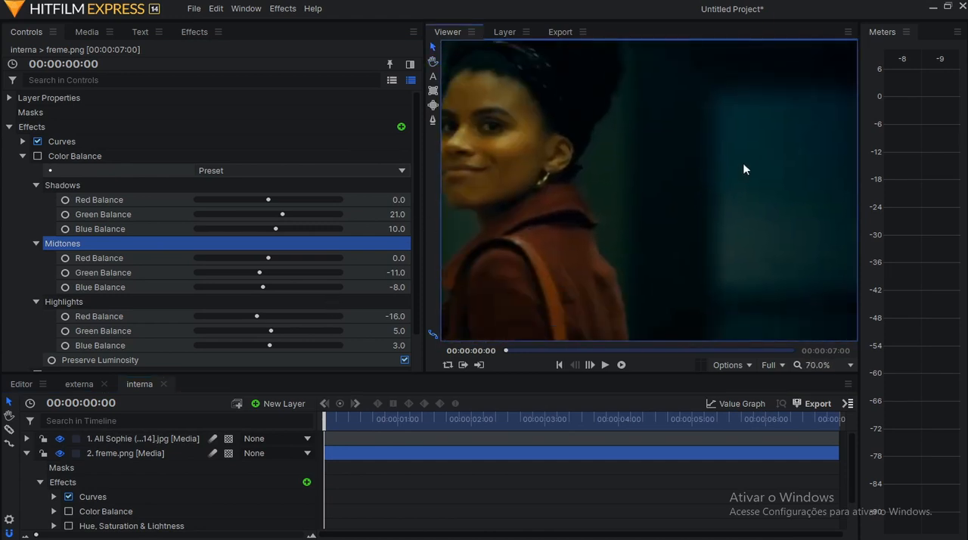
scroll(737, 203, "down", 3)
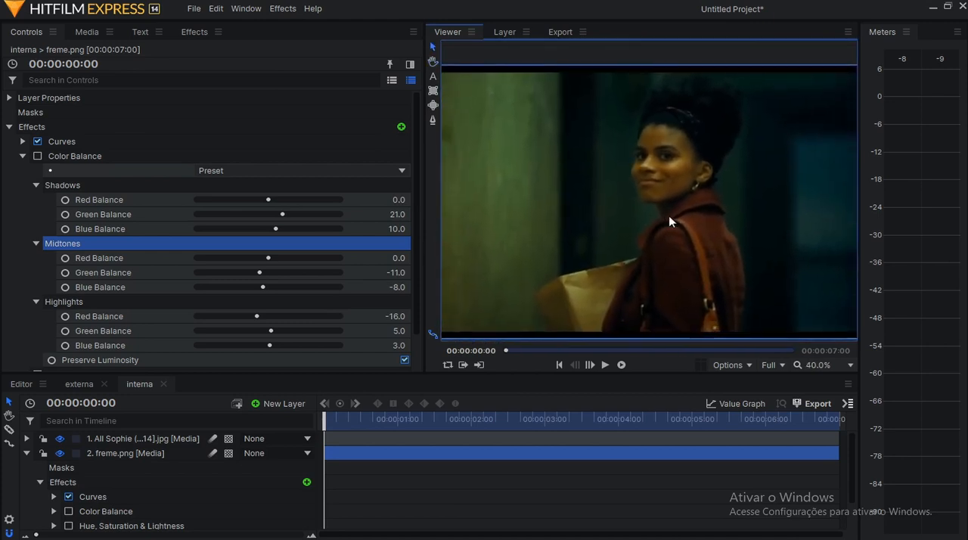
scroll(664, 220, "down", 1)
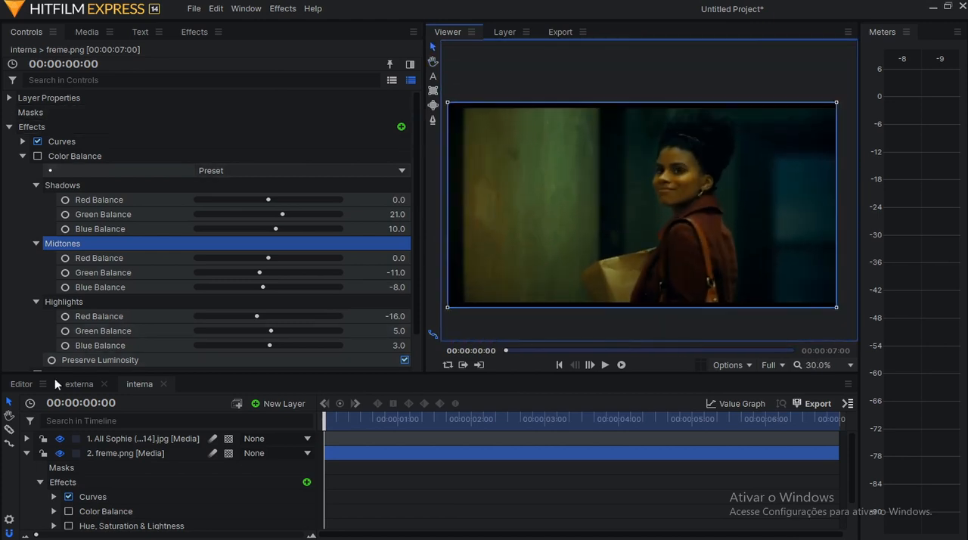
Hide the reference still layer, collapse the freme.png layer in the timeline, and select its Color Balance effect.
left_click(60, 441)
left_click(111, 455)
left_click(26, 452)
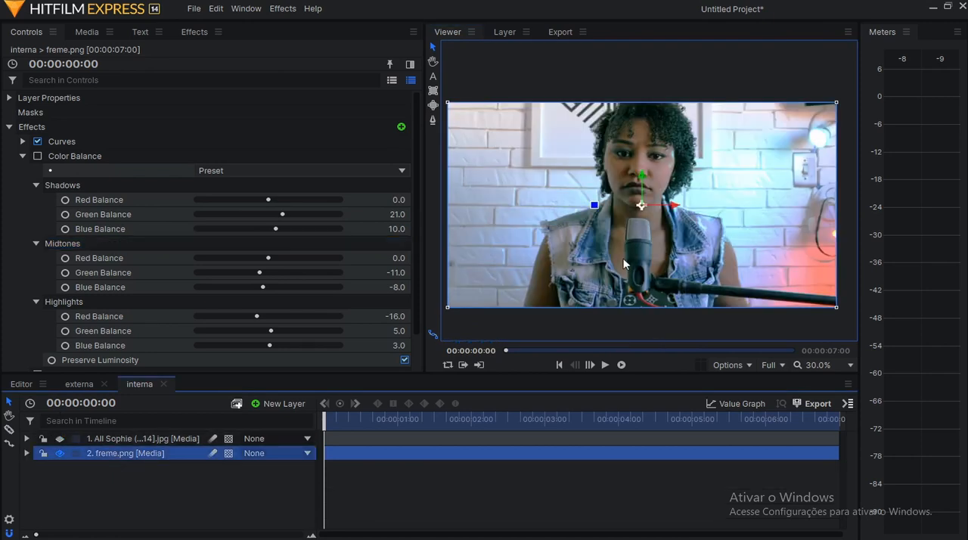
left_click(114, 158)
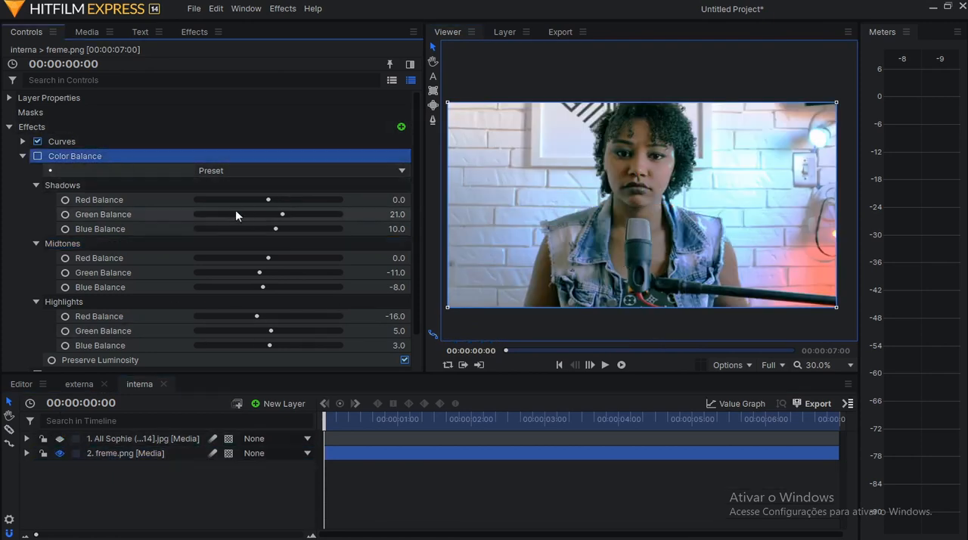
scroll(562, 214, "up", 1)
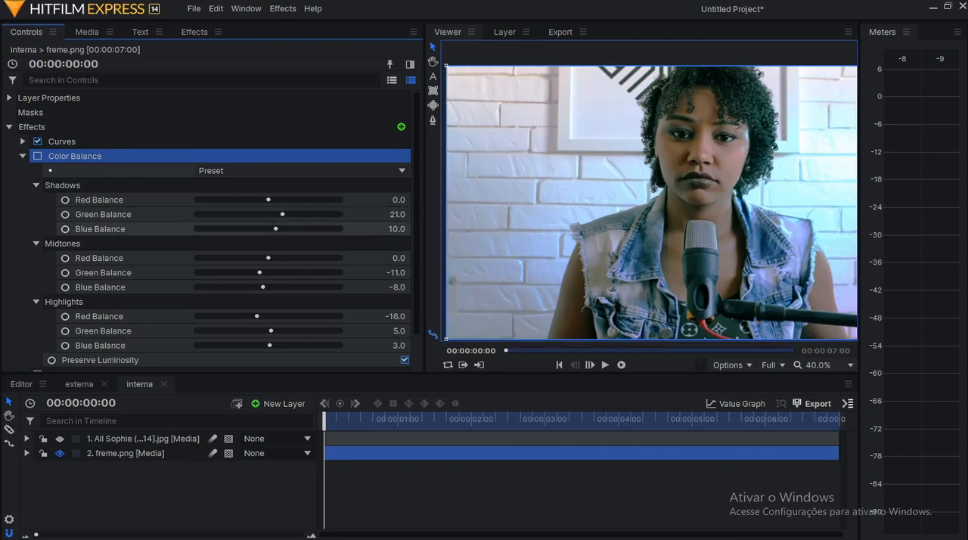
Set the Shadows Blue Balance of freme.png's Color Balance to 14 and enable the effect.
left_click_drag(399, 229, 402, 229)
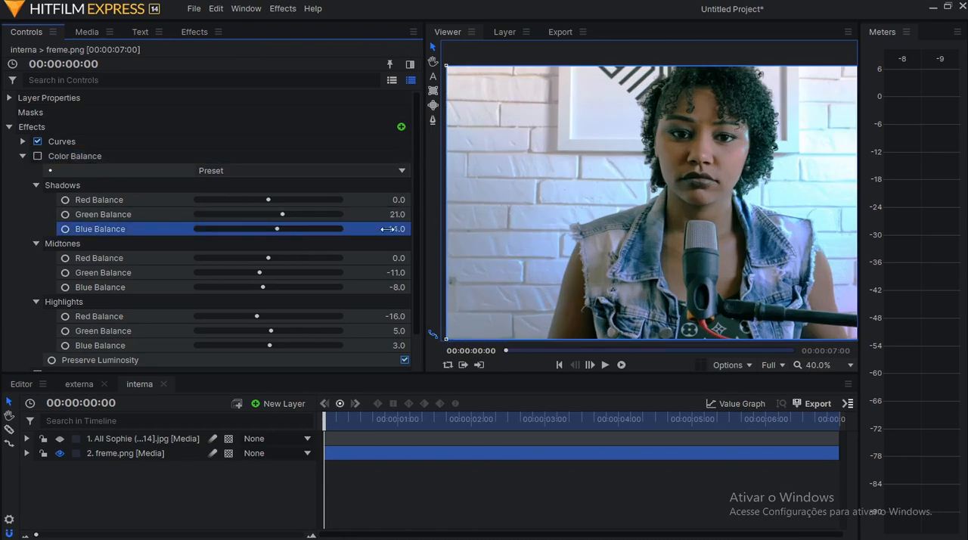
scroll(400, 301, "down", 1)
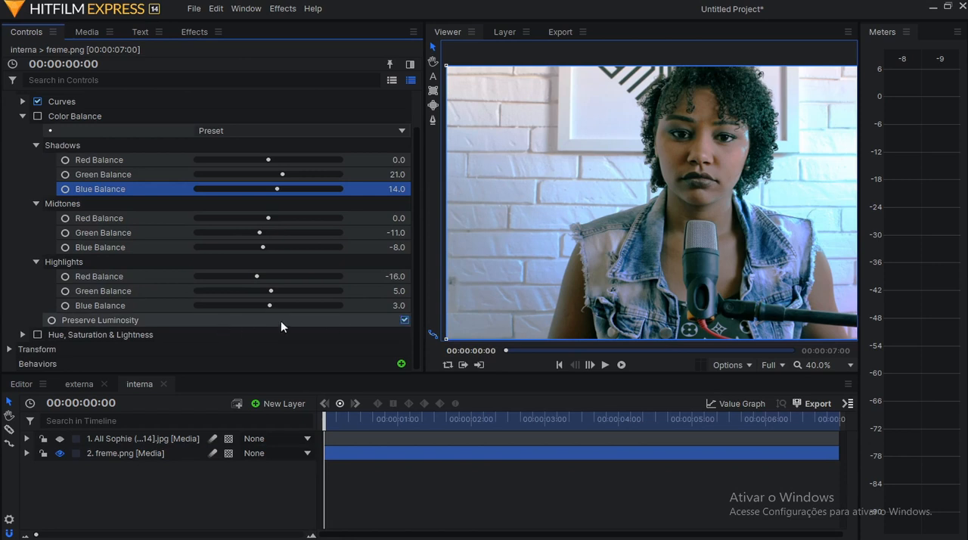
scroll(307, 244, "up", 1)
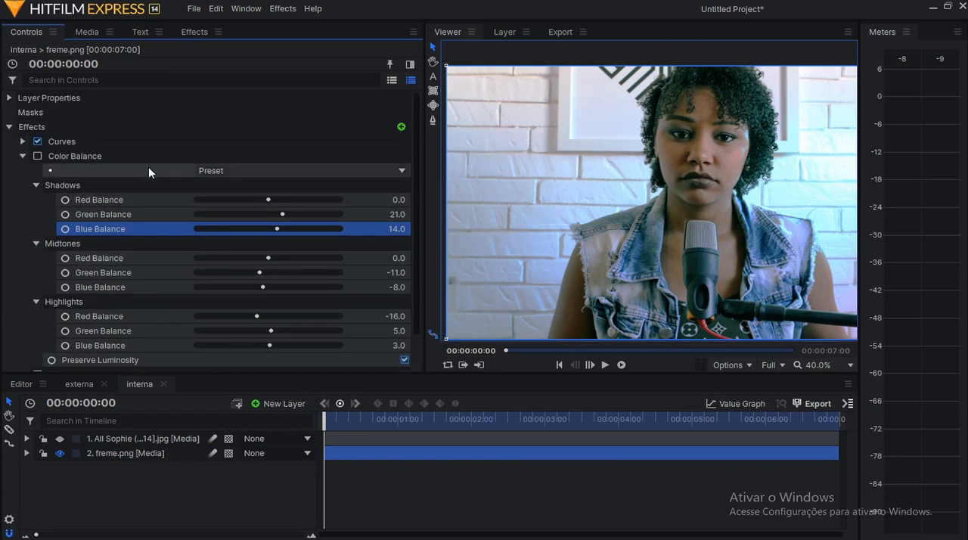
left_click(154, 158)
left_click(37, 156)
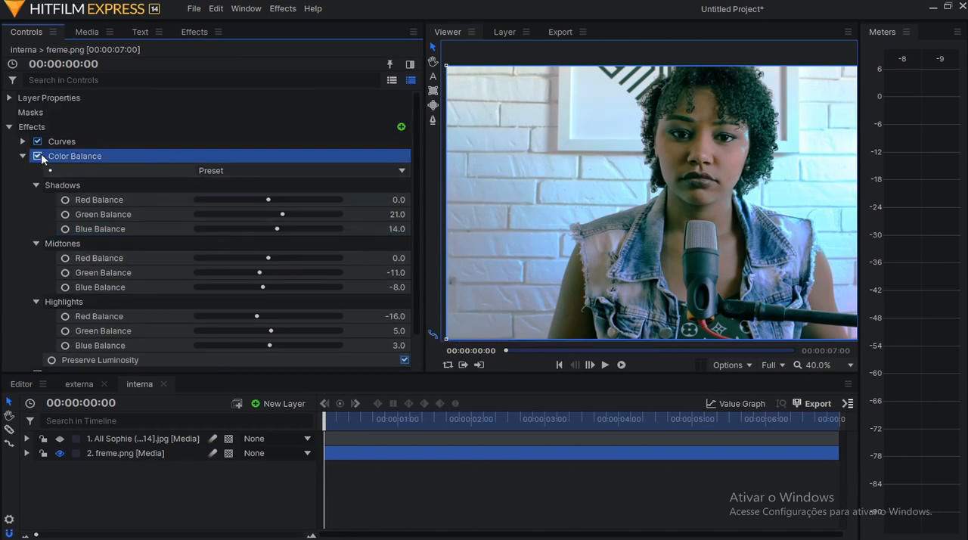
Compare the image with Preserve Luminosity off and on, leave it enabled, and examine the face and wall tones.
left_click(405, 360)
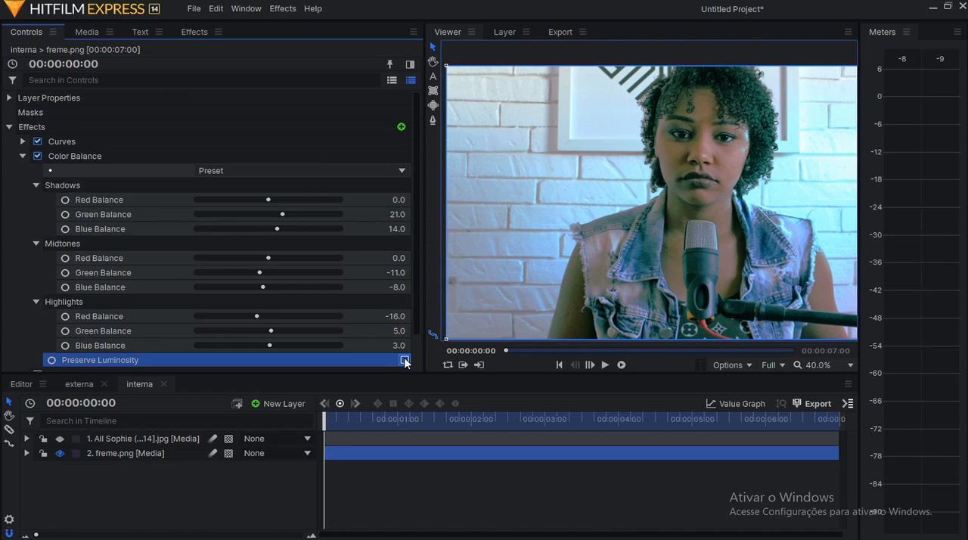
left_click(405, 360)
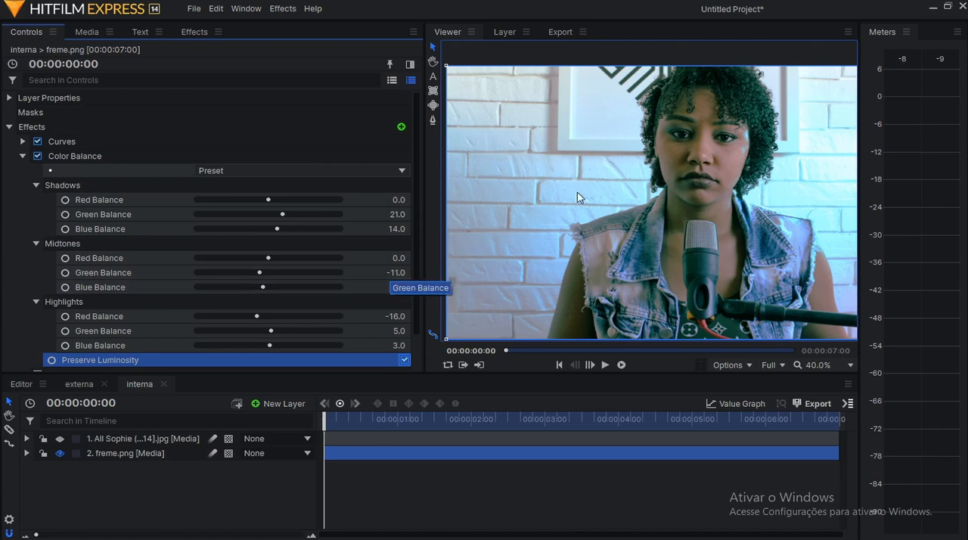
scroll(710, 151, "up", 1)
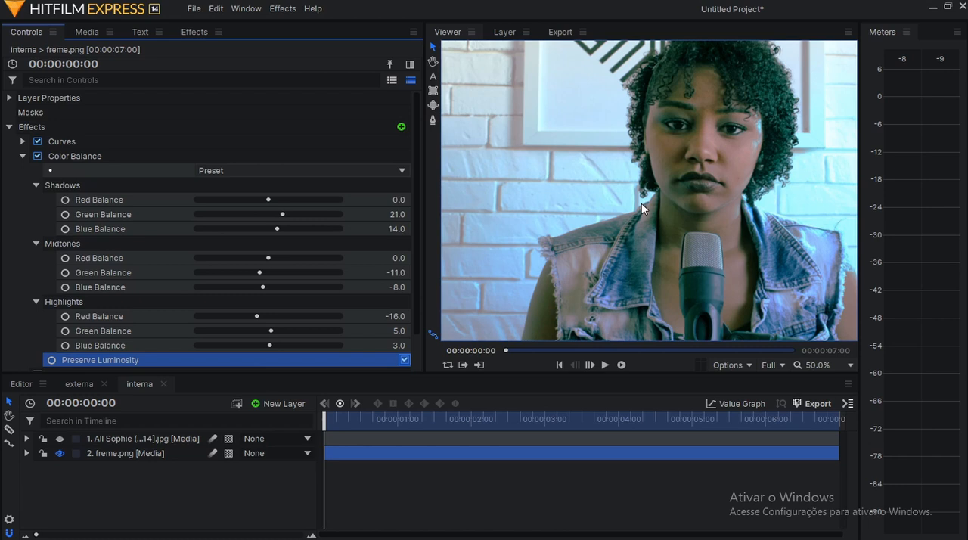
scroll(635, 227, "down", 1)
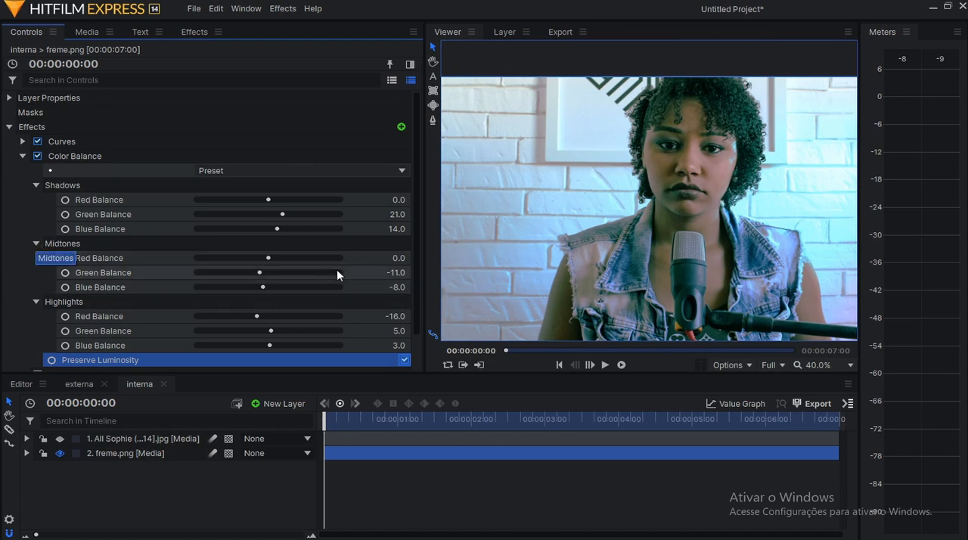
Open the Midtones Green Balance value for editing and examine the skin tones against it.
left_click(390, 272)
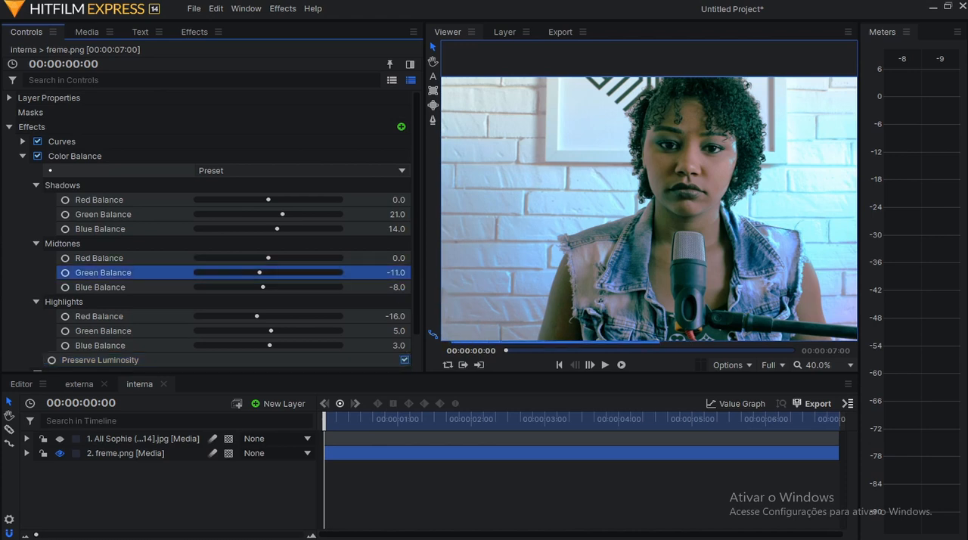
left_click(393, 272)
scroll(680, 222, "up", 1)
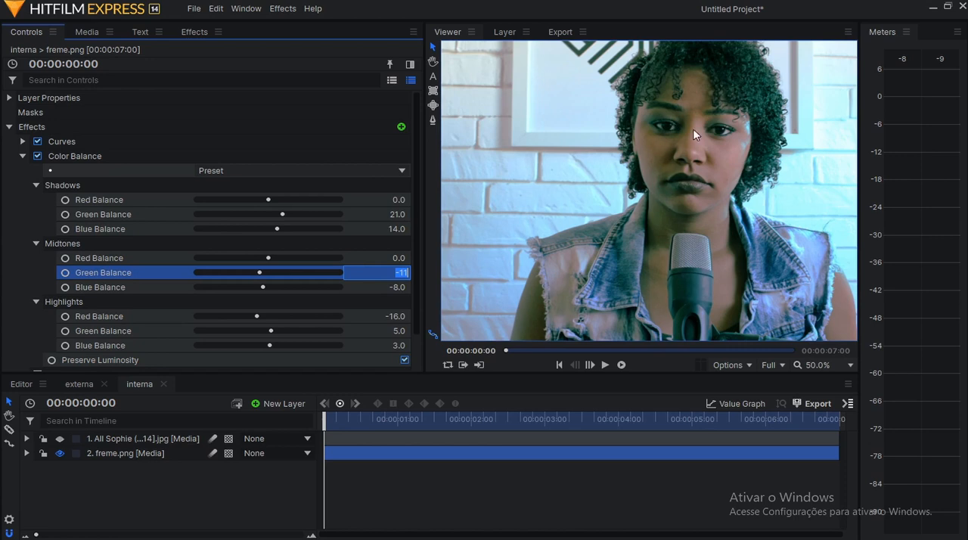
scroll(98, 313, "down", 1)
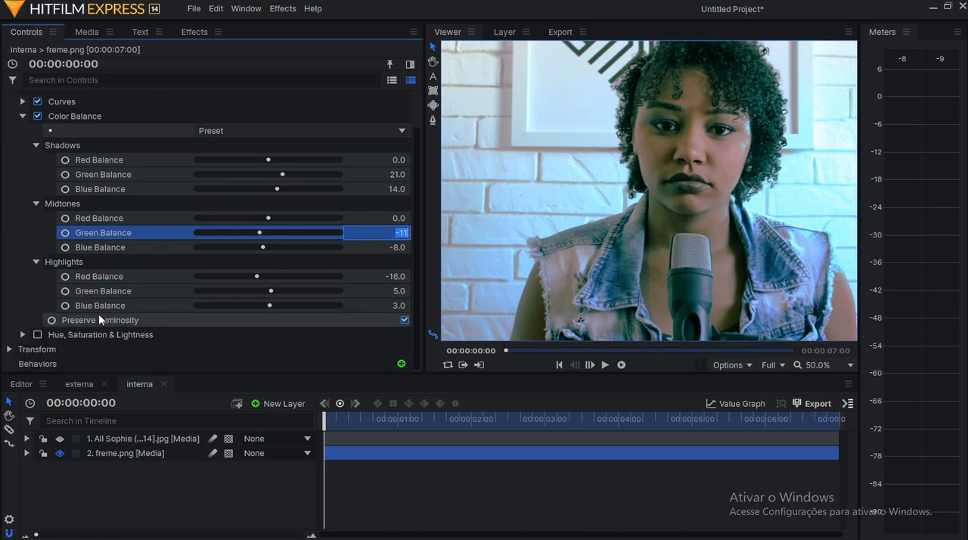
Inspect the bright areas of the wall and face, and set the Highlights Green Balance to -6.
left_click(133, 262)
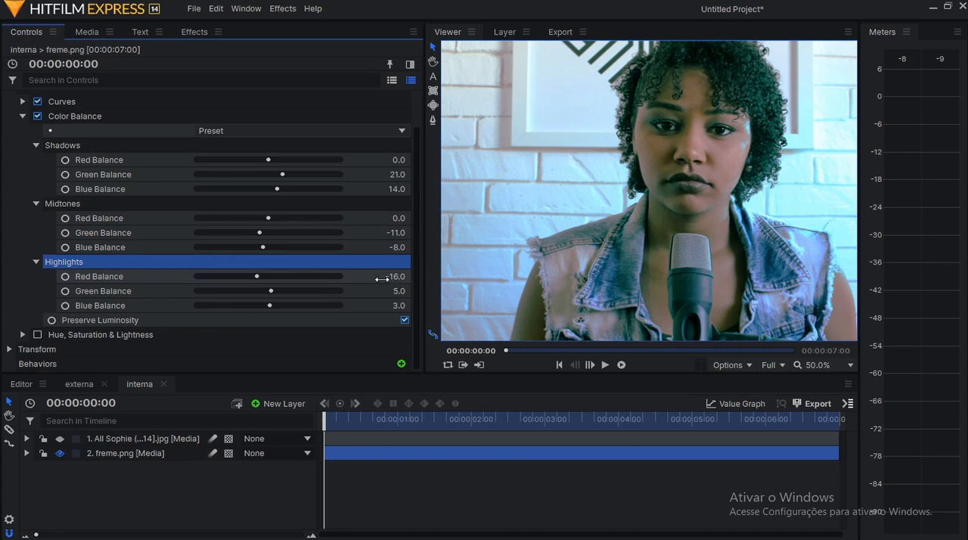
scroll(655, 246, "down", 2)
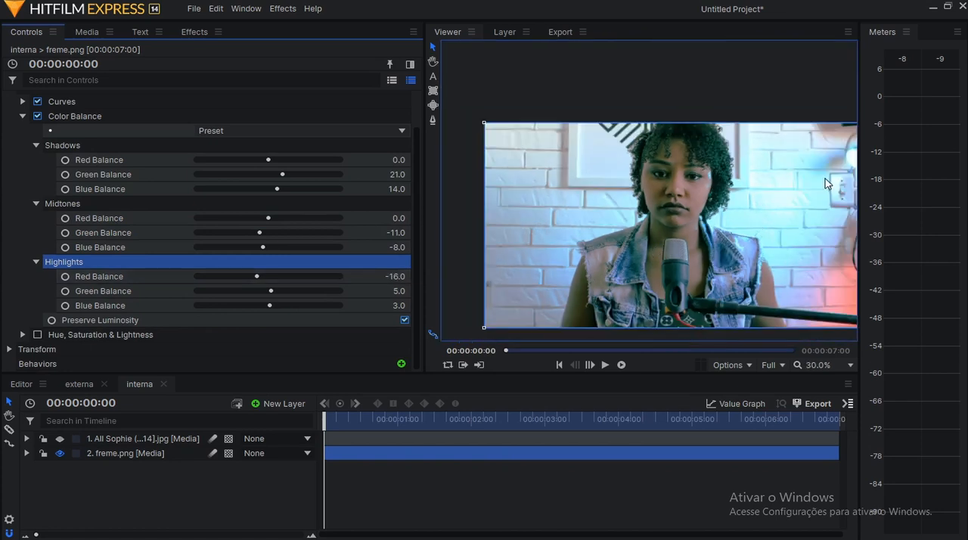
scroll(680, 189, "up", 7)
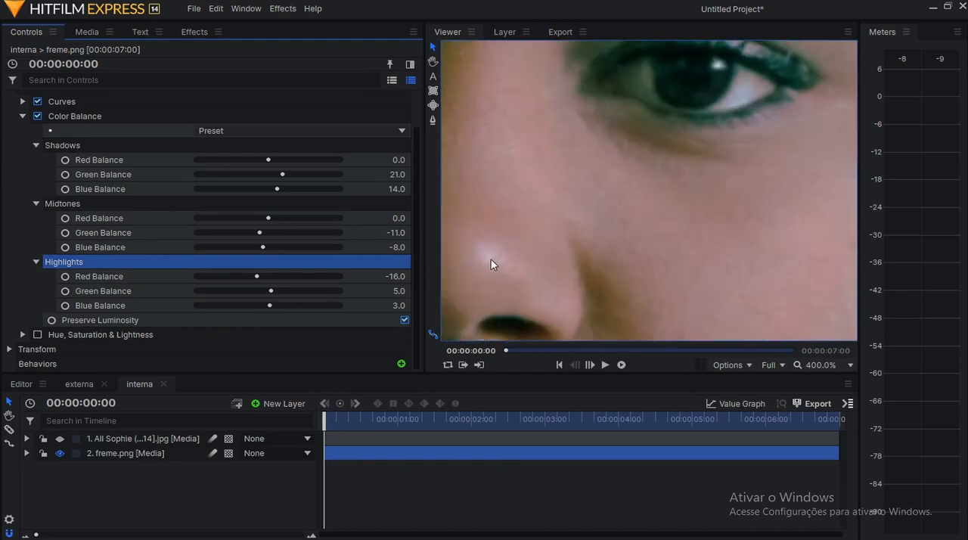
mouse_move(380, 276)
left_mouse_down()
mouse_move(395, 277)
mouse_move(379, 277)
mouse_move(389, 291)
mouse_move(378, 291)
left_mouse_up()
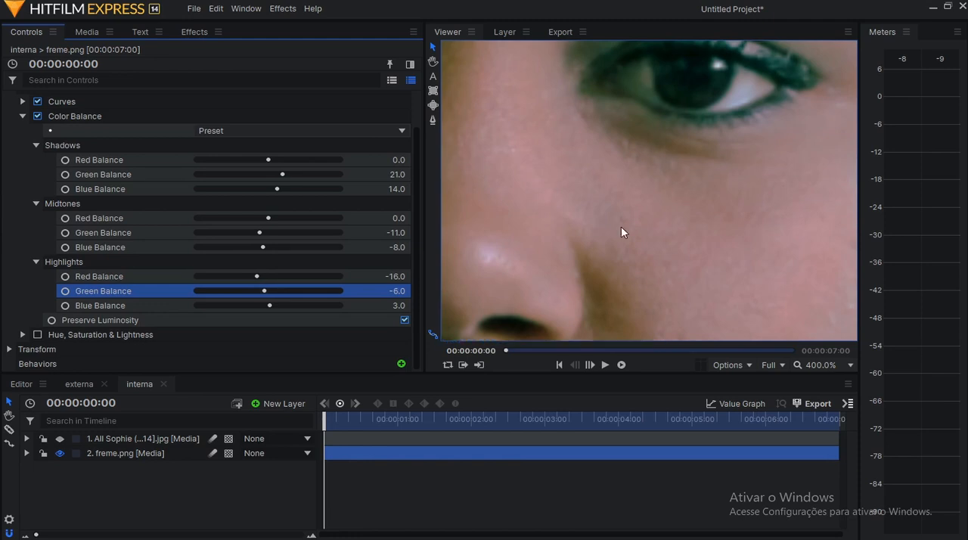
scroll(546, 263, "down", 5)
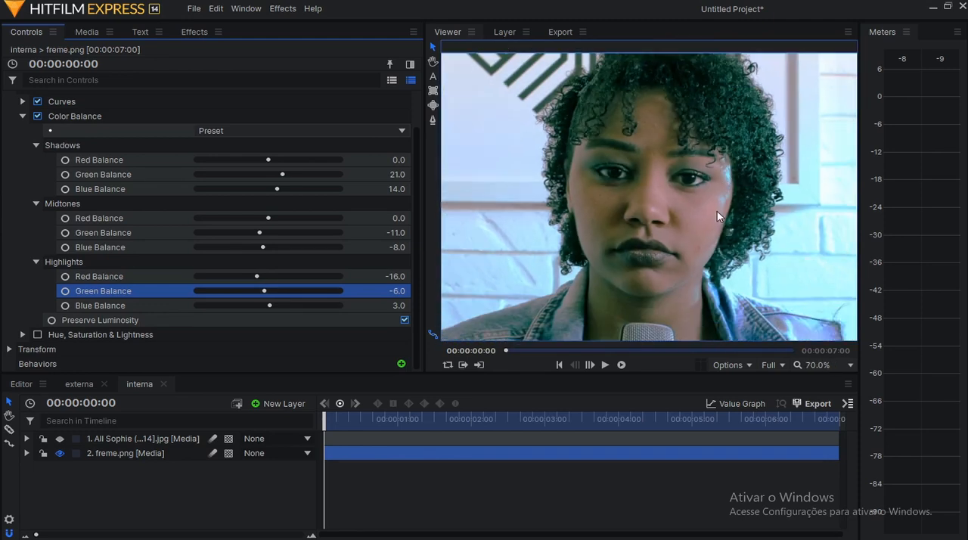
scroll(718, 213, "down", 4)
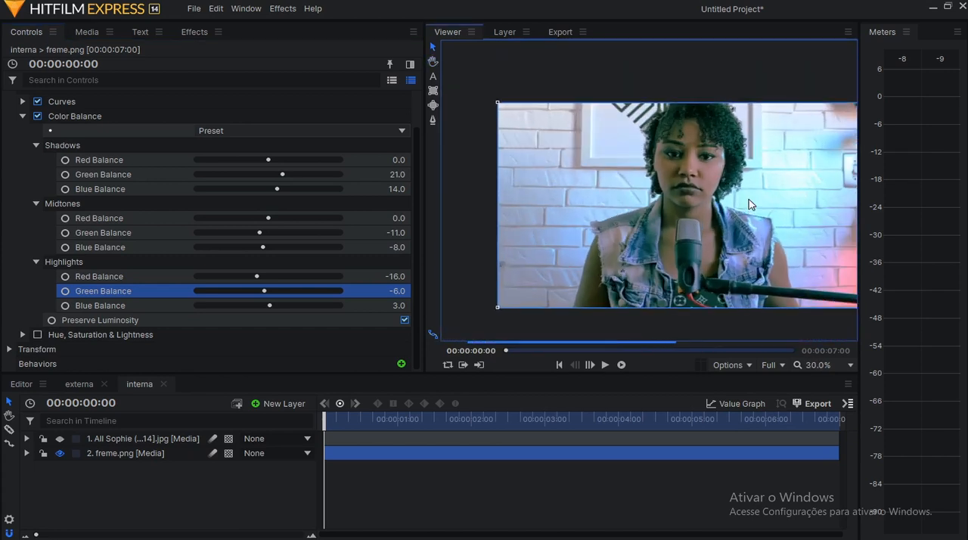
Collapse Color Balance and expand the Hue, Saturation & Lightness effect on freme.png.
left_click(23, 115)
left_click(76, 161)
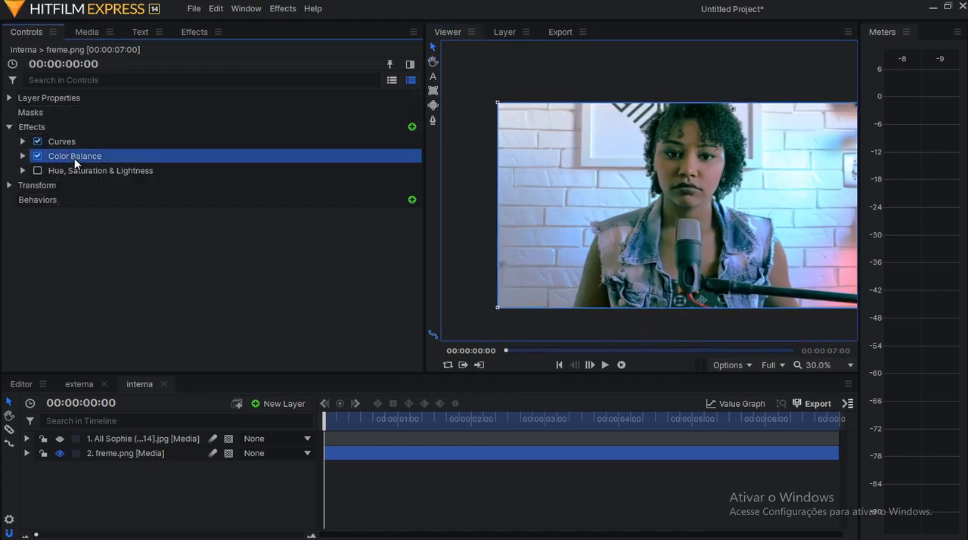
left_click(76, 171)
scroll(748, 188, "up", 2)
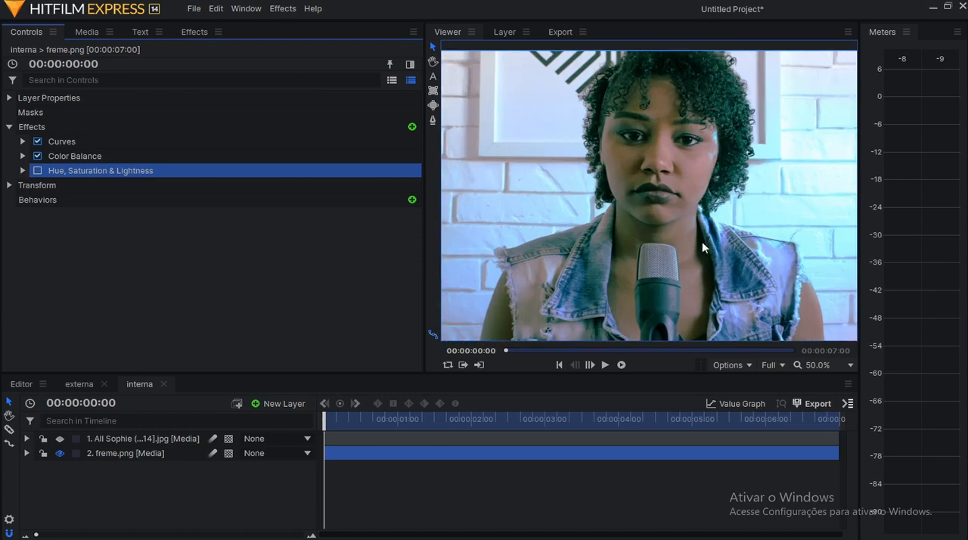
left_click(24, 170)
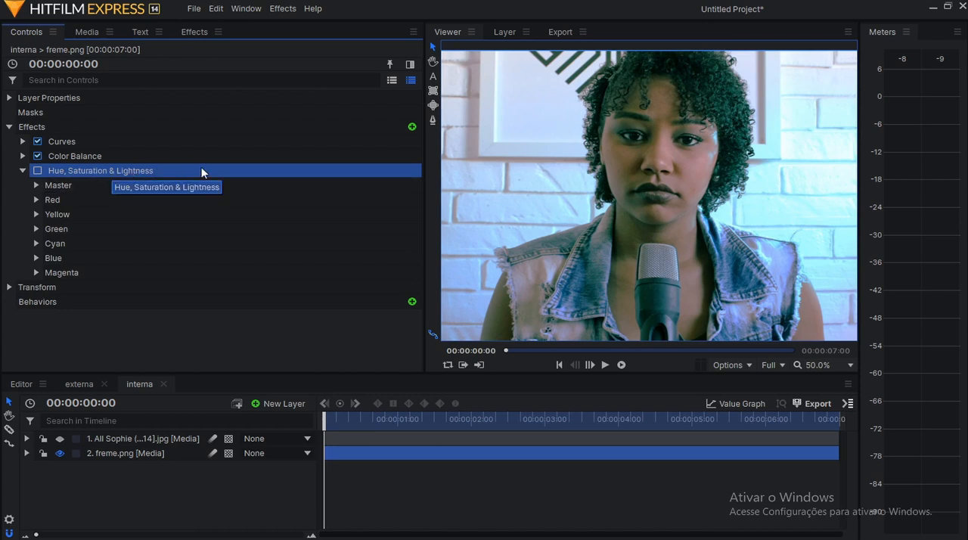
Search the effects library for "hue" and point out Hue, Saturation & Lightness and the freme.png layer it goes on.
left_click(195, 32)
double_click(22, 54)
type("hue")
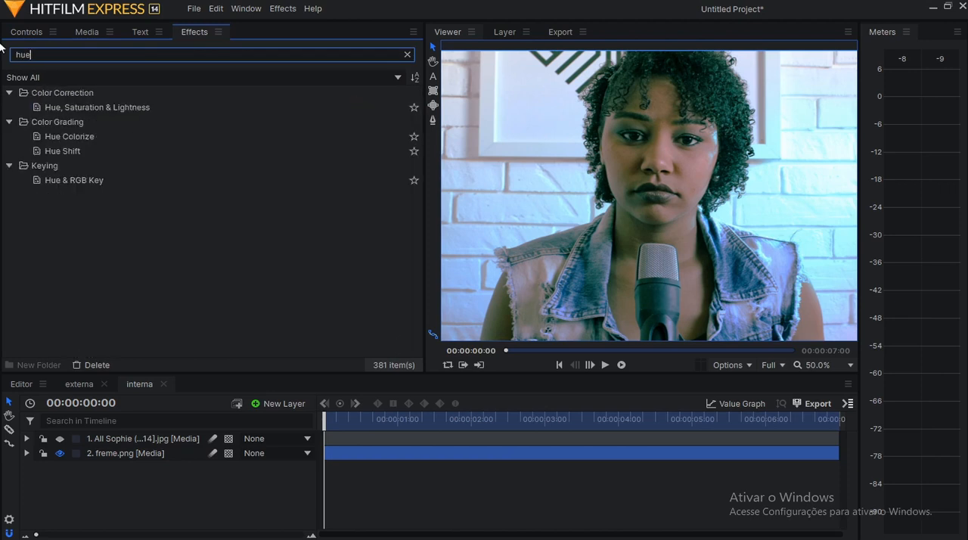
left_click(210, 109)
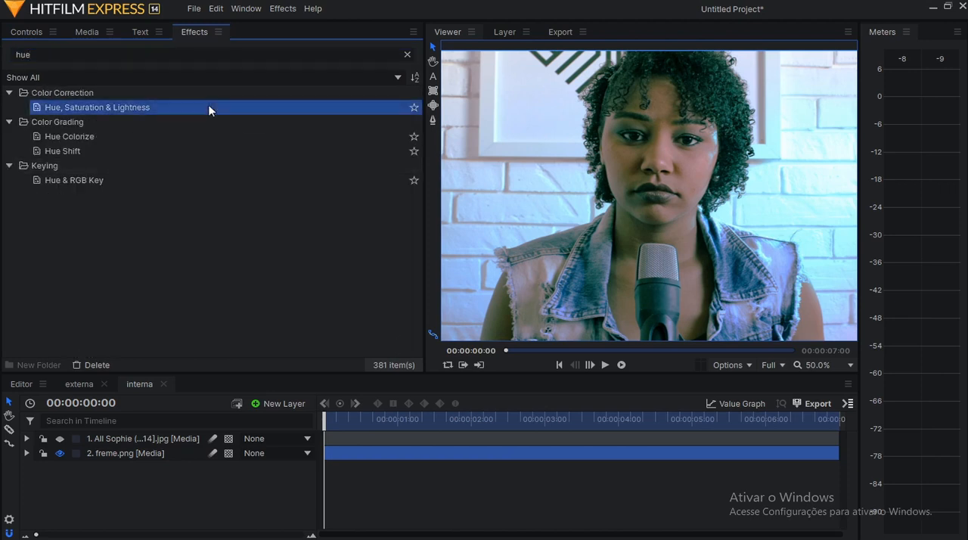
left_click_drag(147, 466, 147, 456)
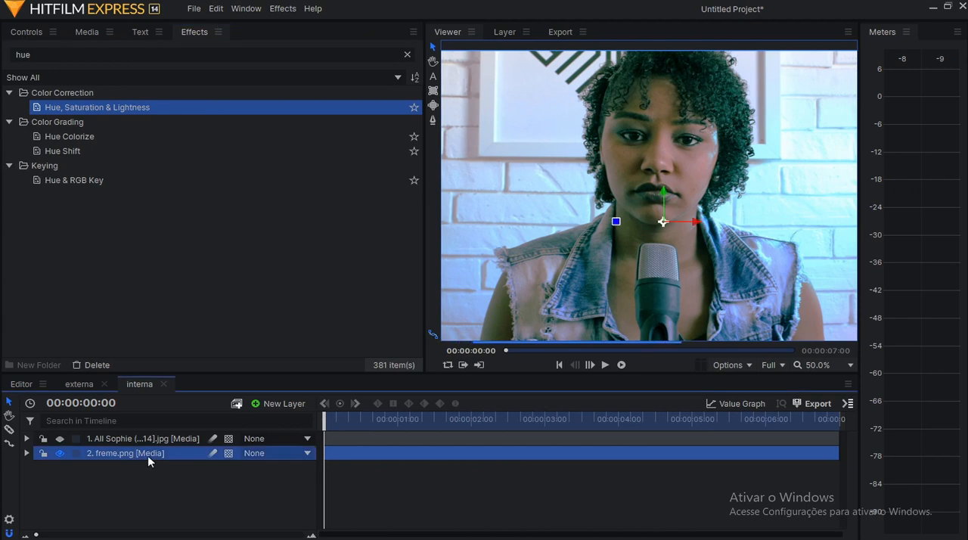
Return to the freme.png effect settings and review the Master and Red groups of Hue, Saturation & Lightness.
left_click(23, 32)
left_click(110, 157)
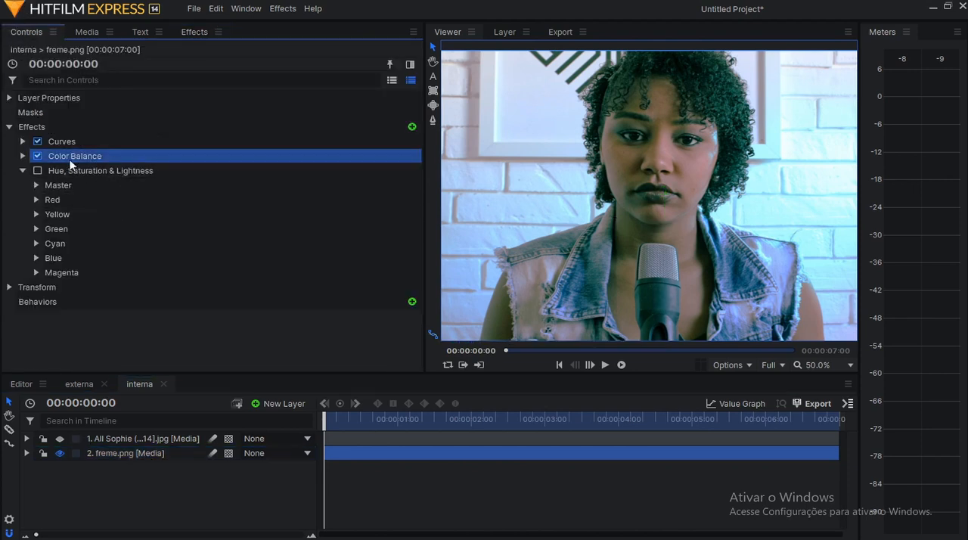
left_click(22, 156)
left_click(23, 155)
left_click(74, 170)
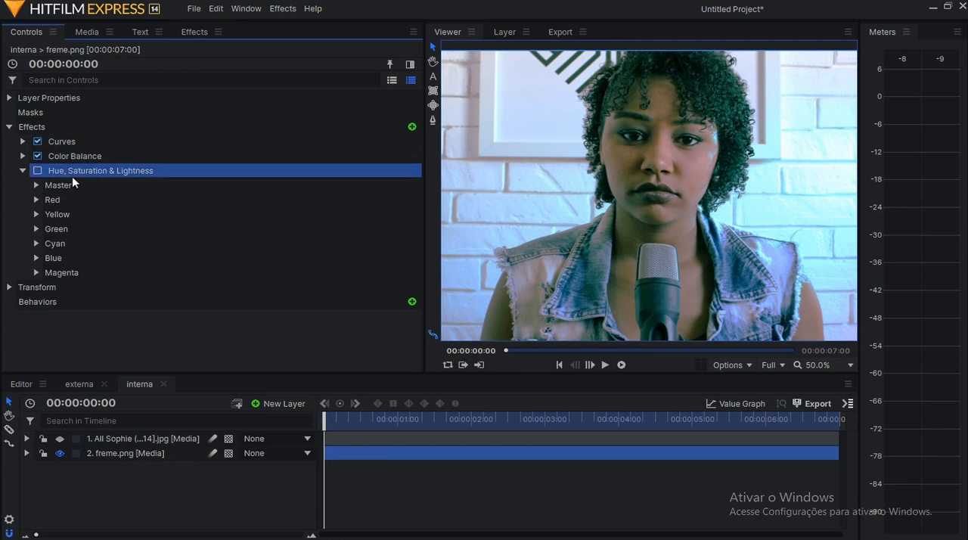
left_click(36, 185)
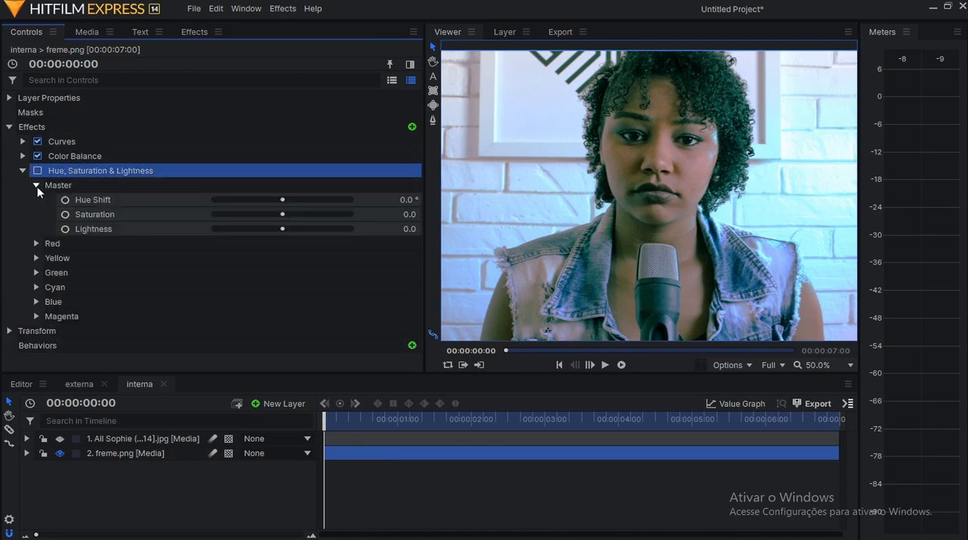
left_click(36, 185)
left_click(36, 200)
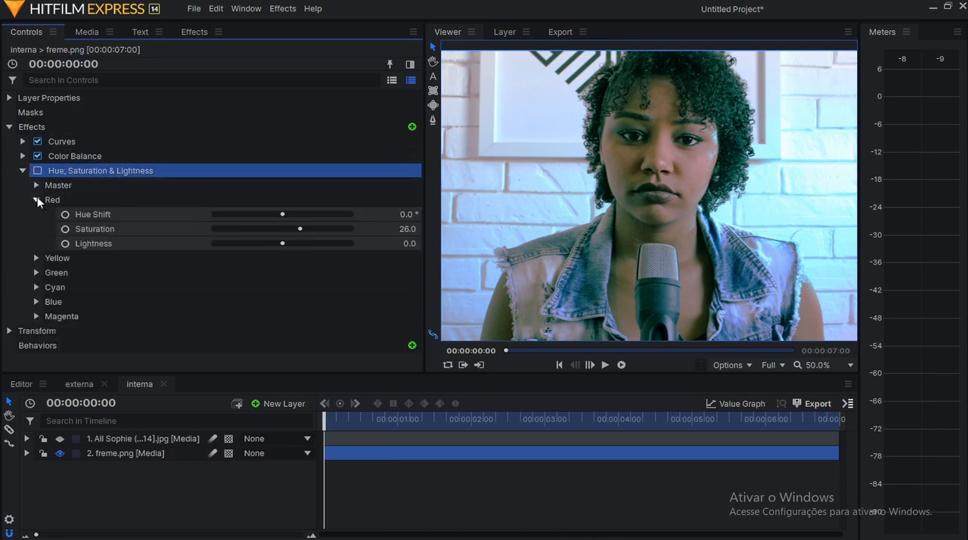
left_click(125, 203)
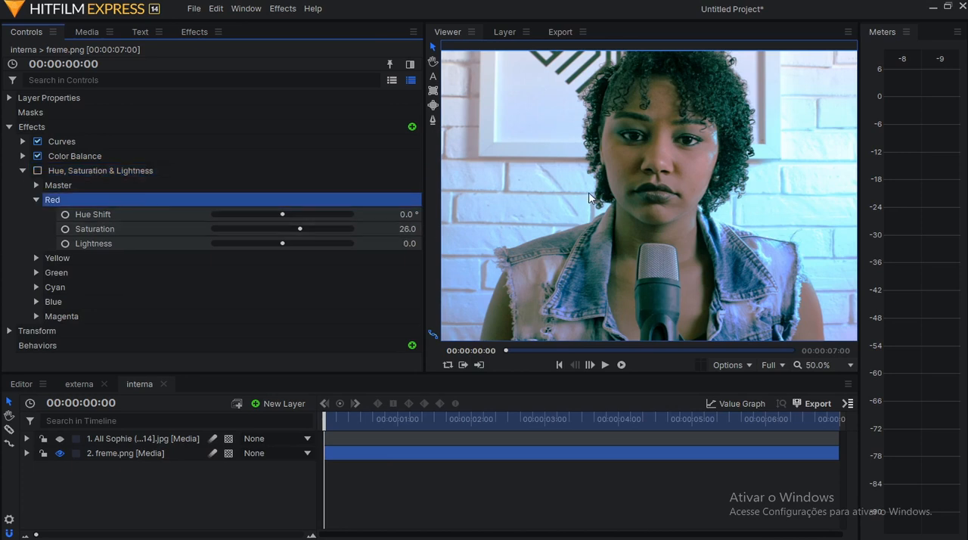
Enable Hue, Saturation & Lightness and set the Red Saturation to 28 and the Yellow Saturation to 18.
left_click(37, 170)
mouse_move(407, 228)
left_mouse_down()
mouse_move(387, 229)
mouse_move(398, 228)
left_mouse_up()
left_click(37, 258)
mouse_move(397, 287)
left_mouse_down()
mouse_move(408, 287)
mouse_move(393, 287)
left_mouse_up()
left_click(393, 287)
left_click_drag(393, 228, 400, 229)
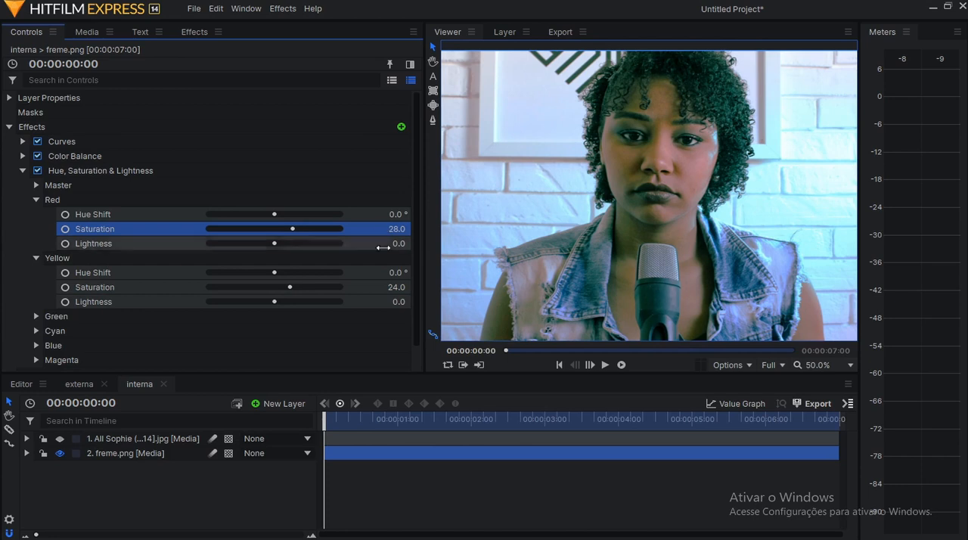
left_click_drag(380, 291, 375, 290)
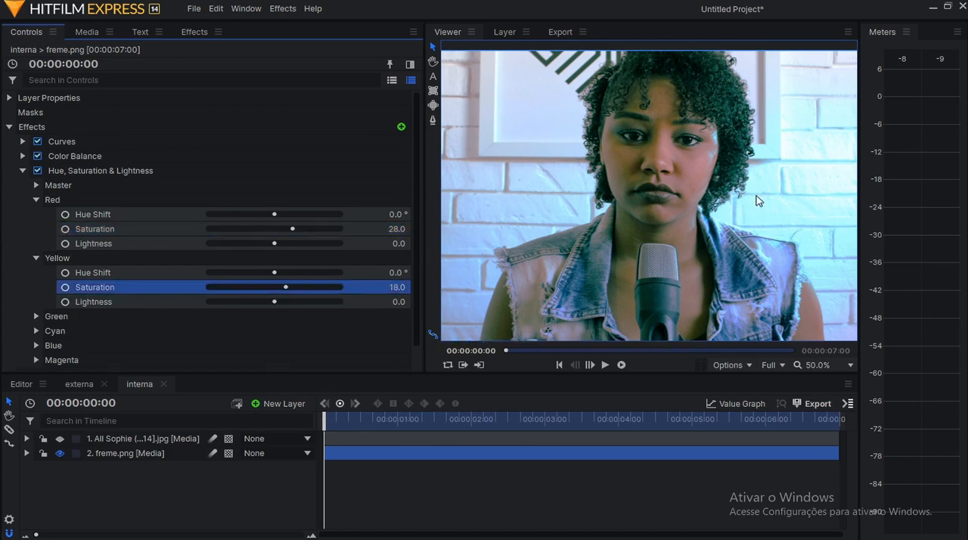
Check the Green group and set the Cyan Saturation to 9.
scroll(759, 199, "down", 1)
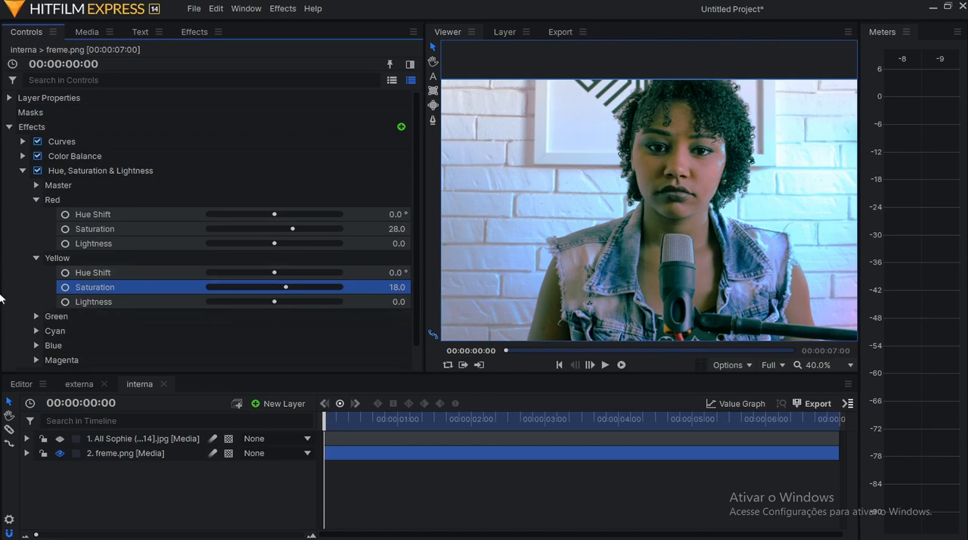
left_click(36, 317)
left_click(37, 317)
left_click(36, 331)
scroll(33, 332, "down", 1)
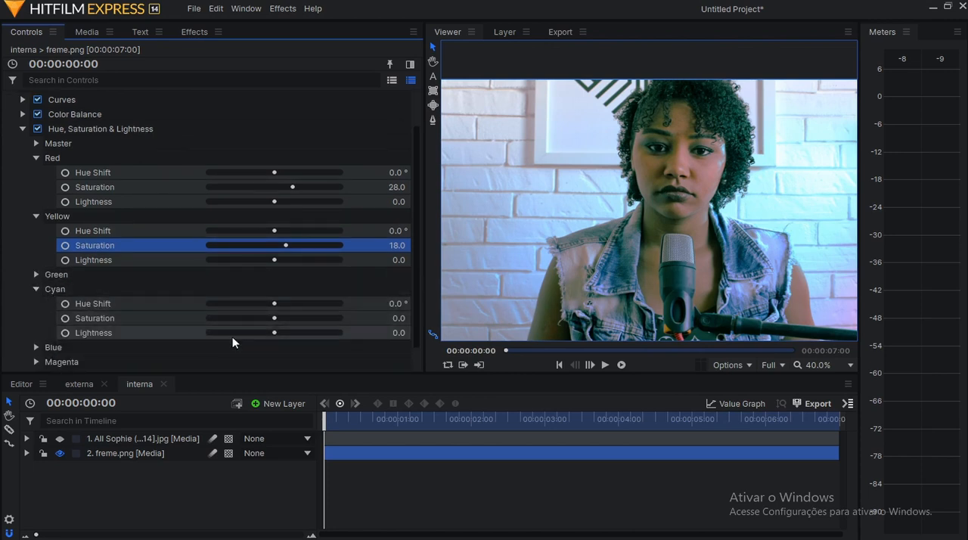
left_click_drag(389, 318, 403, 319)
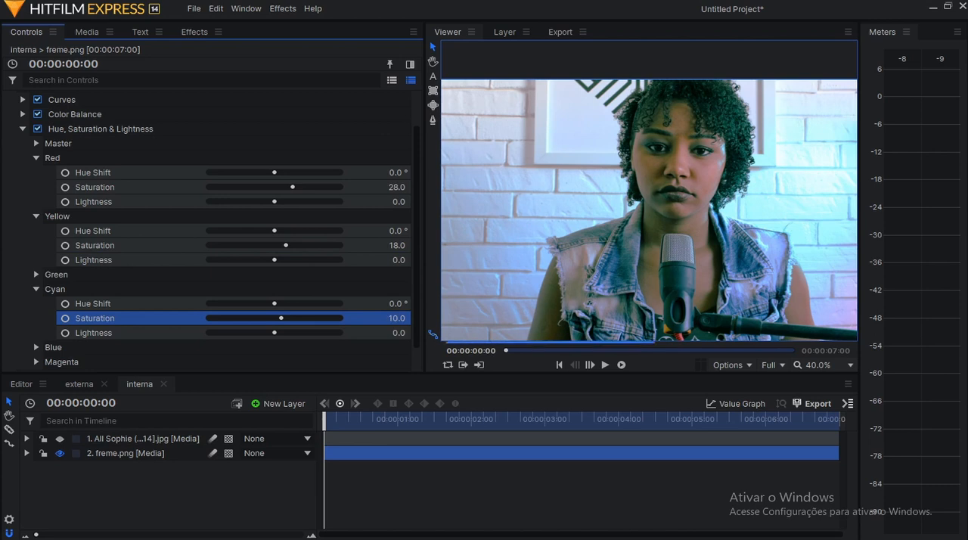
Review the remaining color groups, collapse the Hue, Saturation & Lightness settings, and select the effect.
scroll(23, 287, "down", 1)
left_click(34, 317)
scroll(35, 316, "down", 1)
scroll(35, 316, "up", 3)
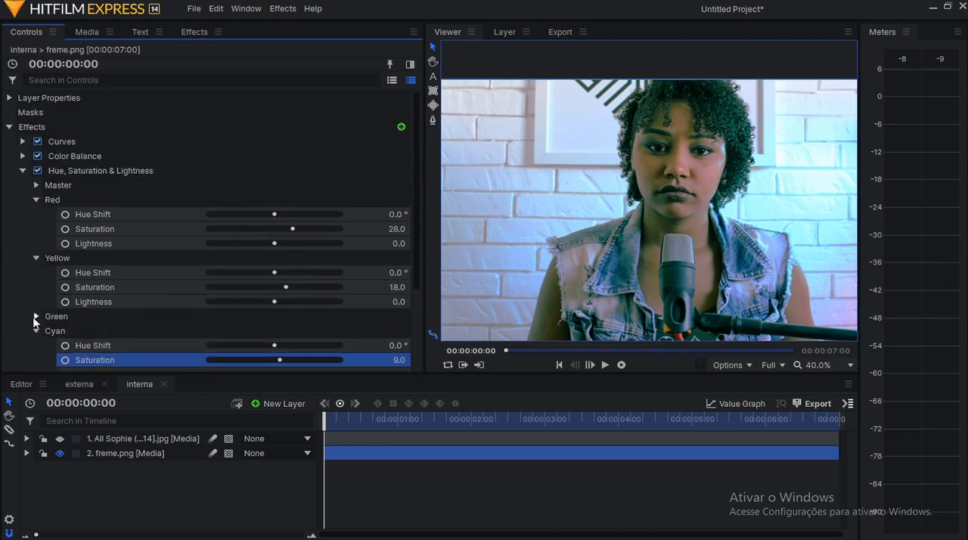
left_click(22, 170)
left_click(177, 170)
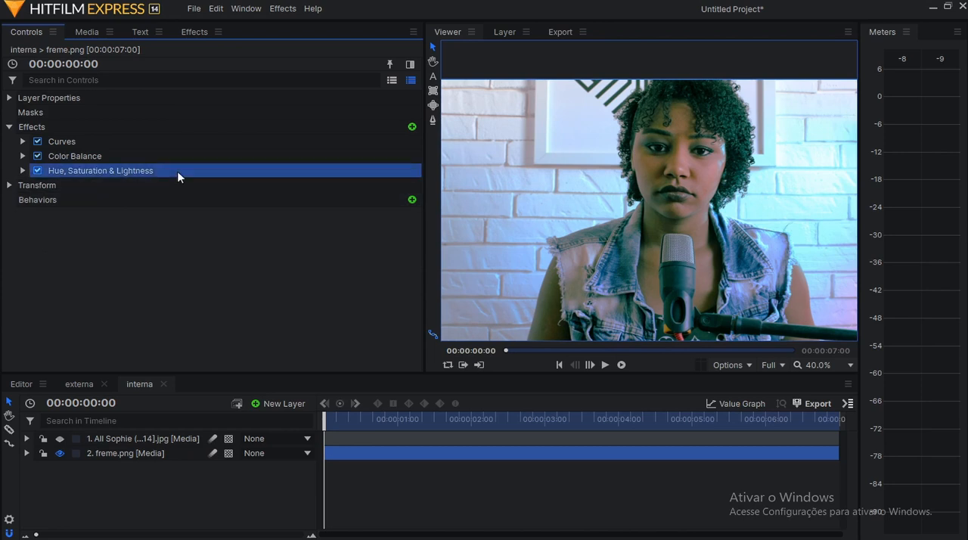
Select all three effects on freme.png and compare the shot with and without them against the film reference still.
left_click(152, 143, "shift")
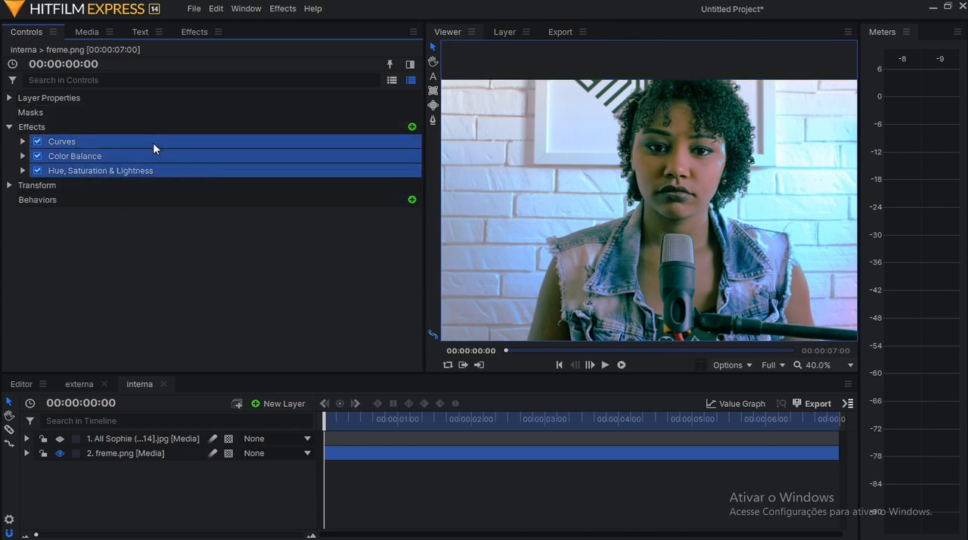
left_click(59, 439)
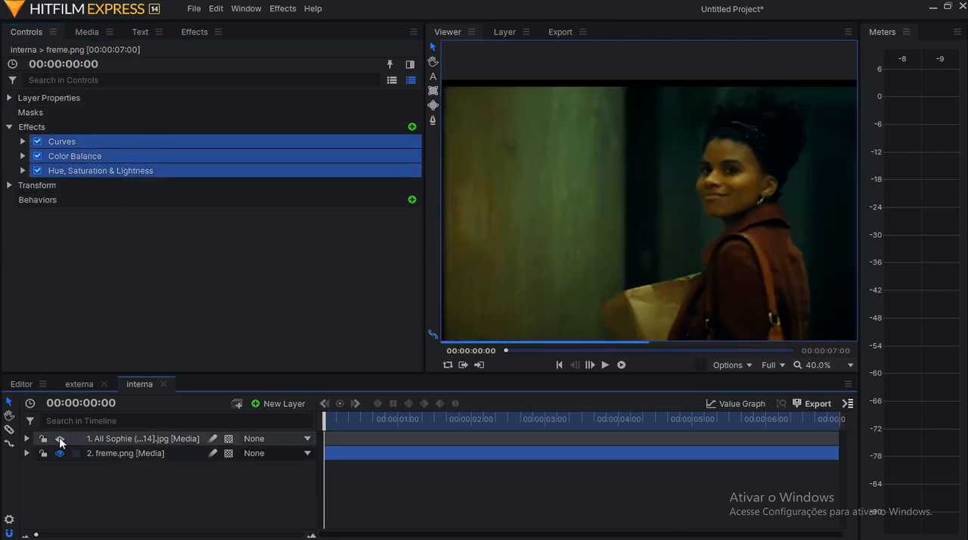
left_click(60, 439)
left_click(38, 142)
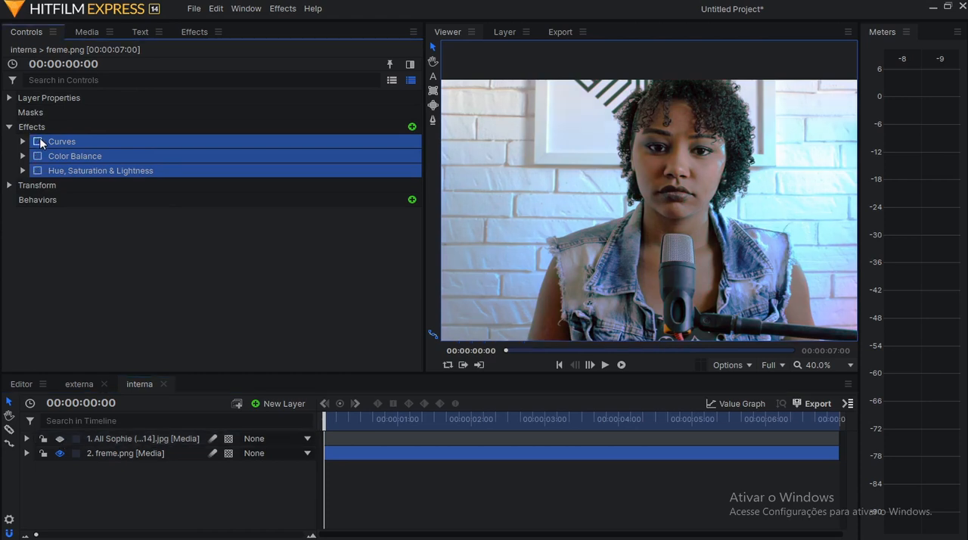
left_click(60, 438)
left_click(60, 439)
left_click(38, 142)
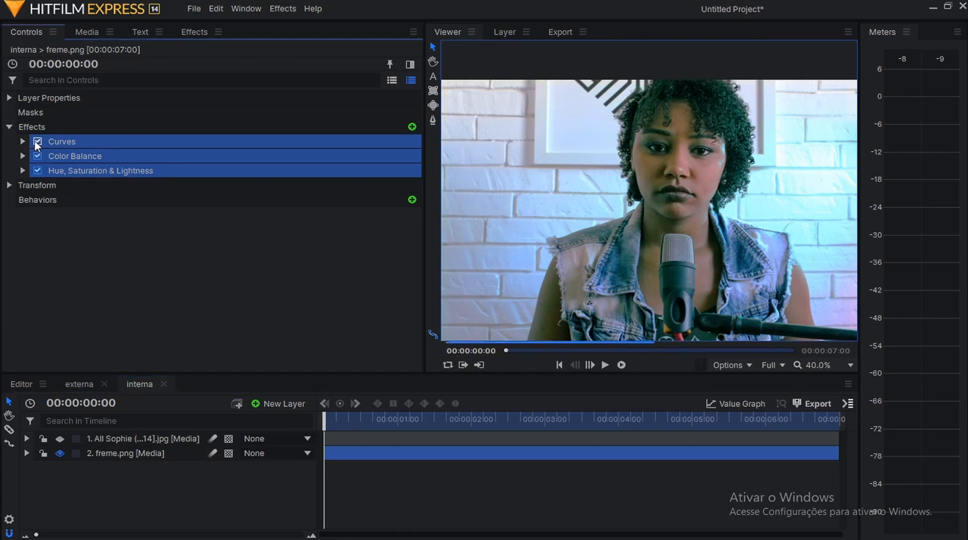
Compare the graded freme.png with the reference still again and inspect the denim jacket and microphone up close.
left_click(60, 438)
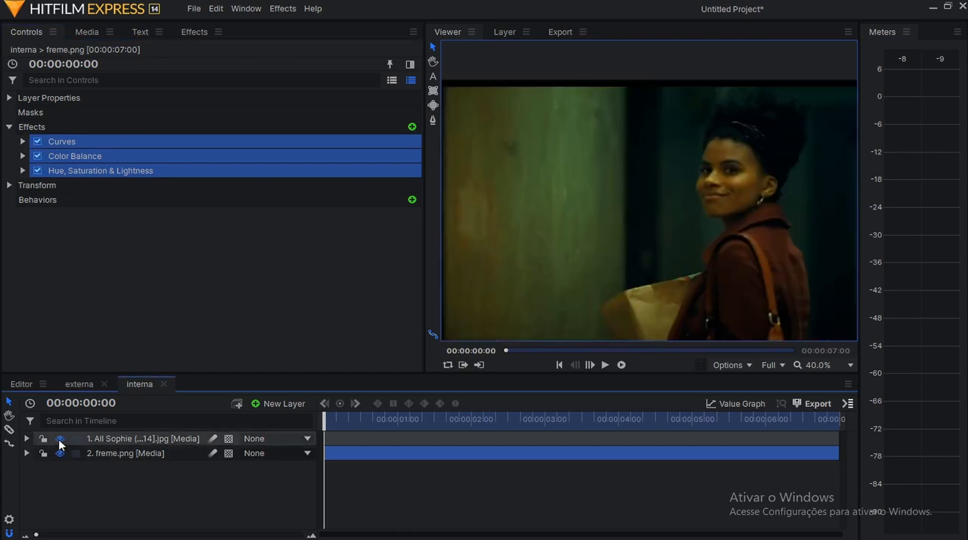
left_click(60, 438)
left_click(60, 438)
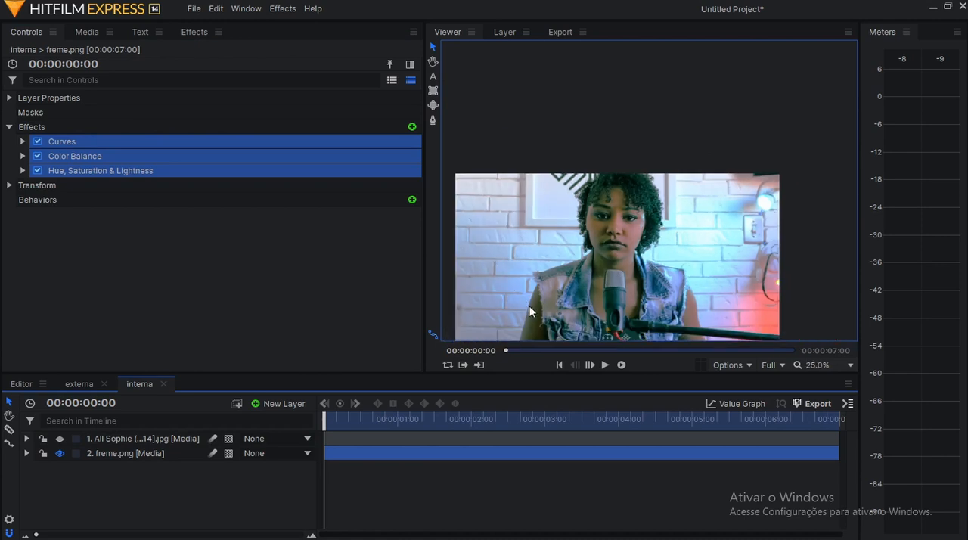
scroll(530, 313, "up", 3)
left_click_drag(552, 322, 568, 267)
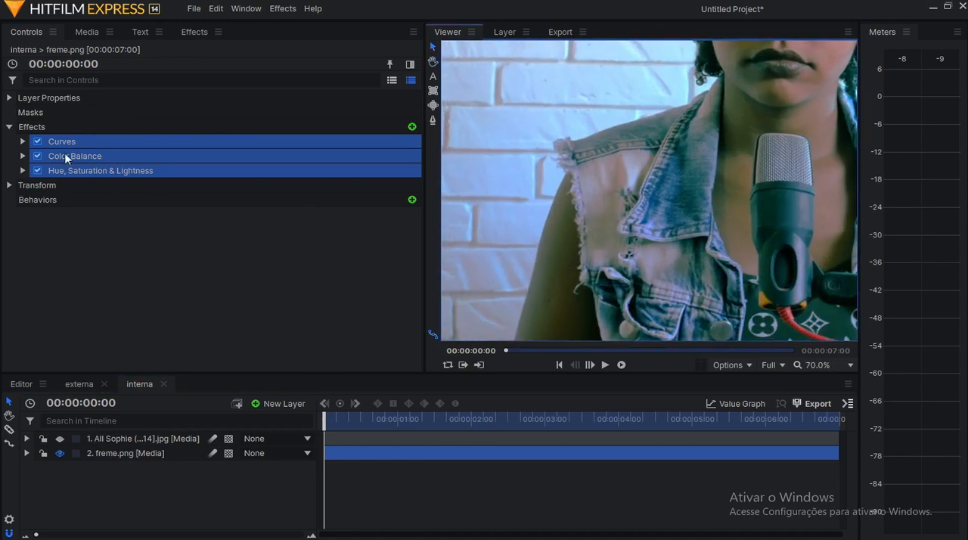
scroll(614, 257, "down", 2)
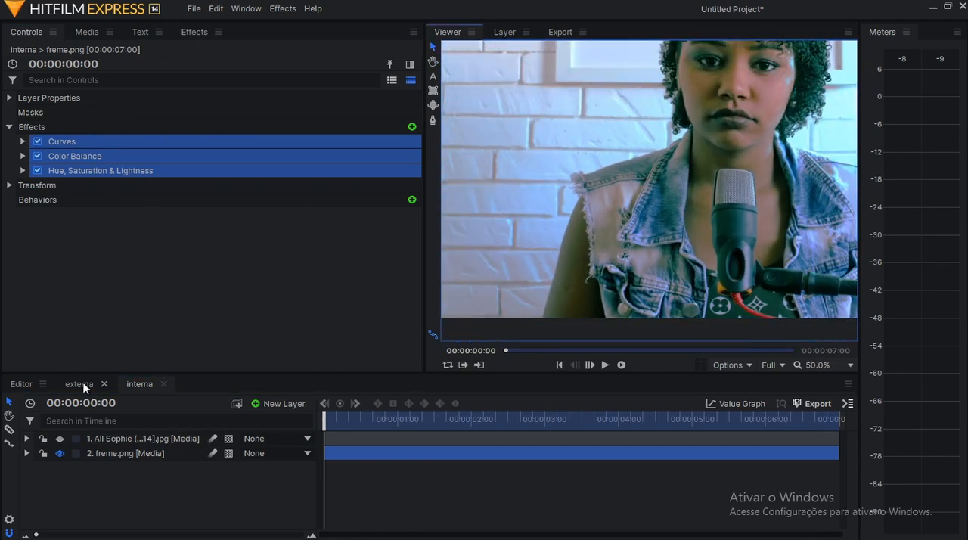
Open the externa composite, widen the viewer, and hide the film reference clip to examine the ungraded cityscape shot.
left_click(79, 384)
scroll(586, 267, "down", 1)
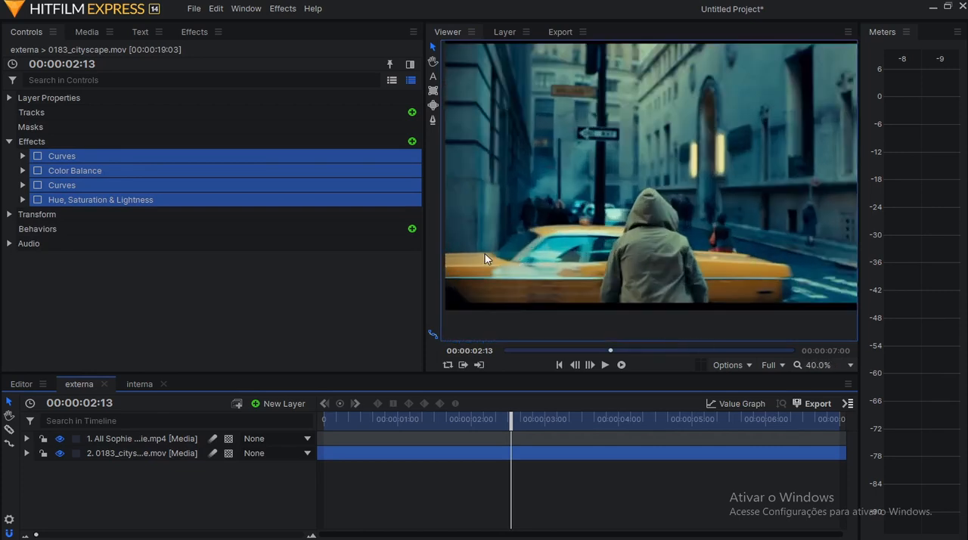
left_click_drag(424, 260, 367, 262)
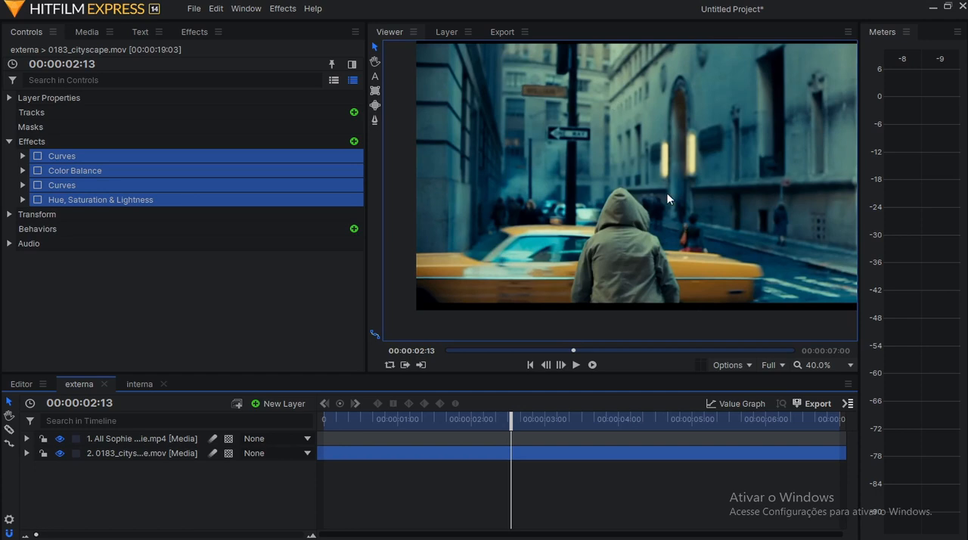
left_click(63, 438)
left_click(168, 441)
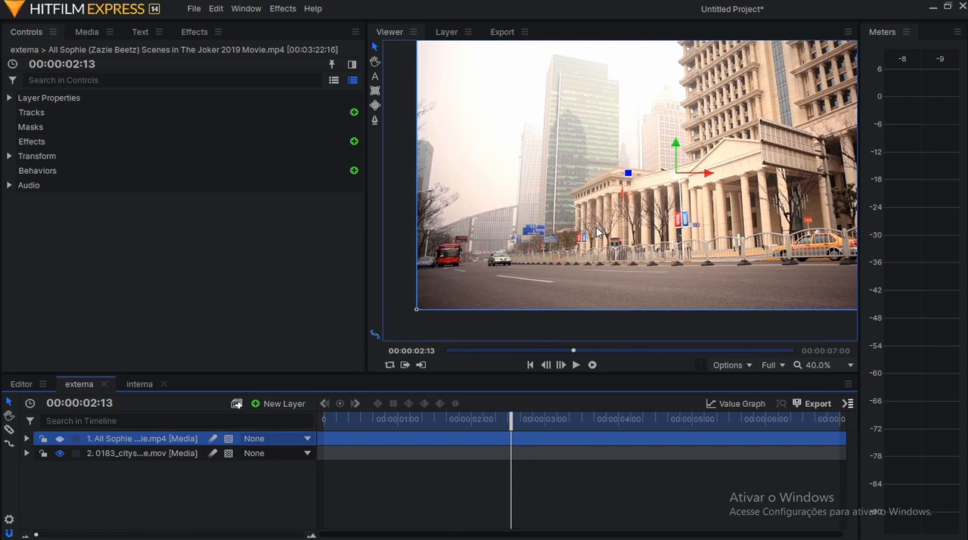
scroll(630, 246, "up", 1)
scroll(787, 134, "down", 2)
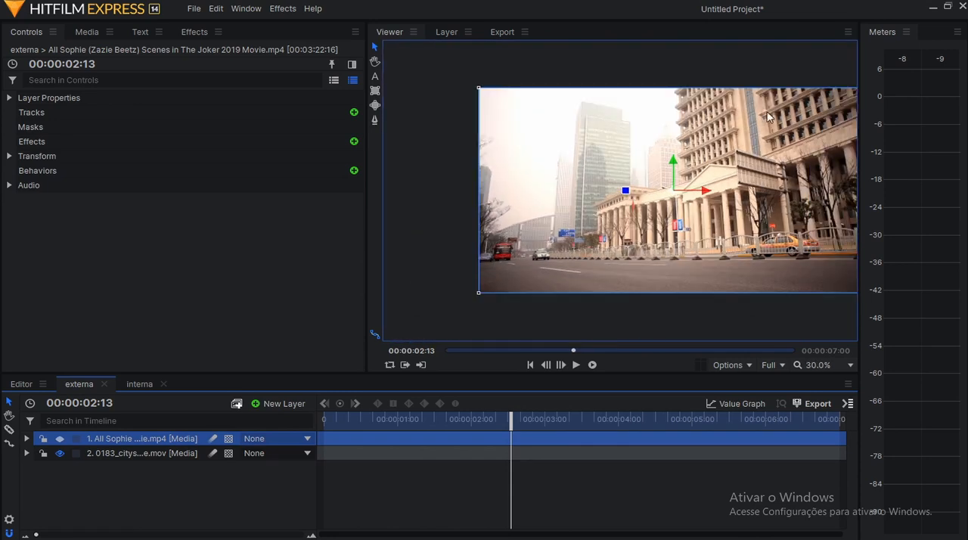
scroll(786, 133, "up", 1)
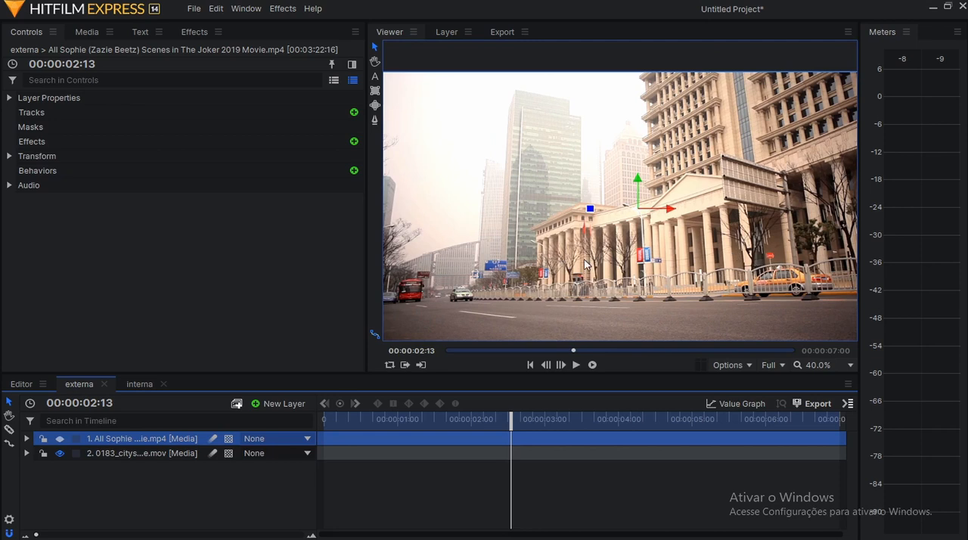
Show the film reference clip again and view it in the Red color channel.
left_click(61, 439)
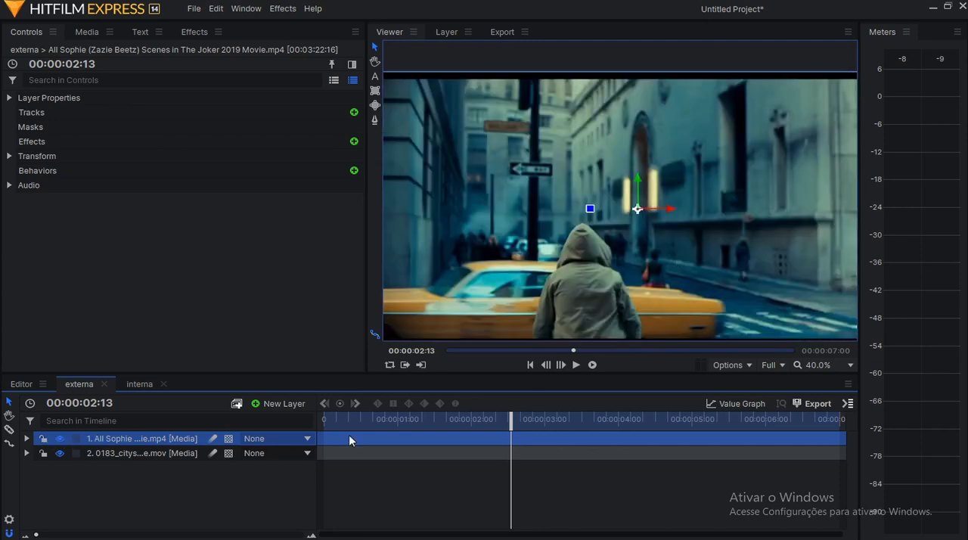
left_click(168, 457)
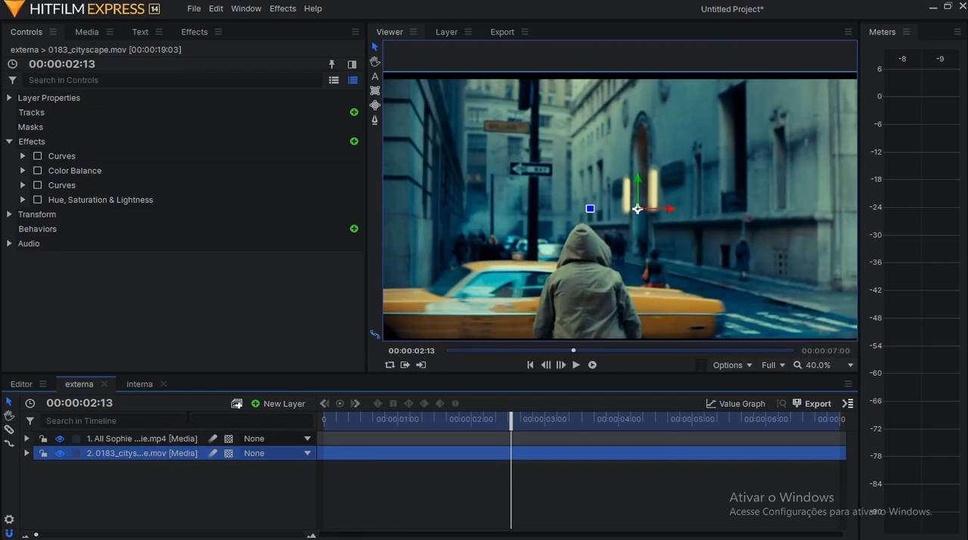
left_click(174, 439)
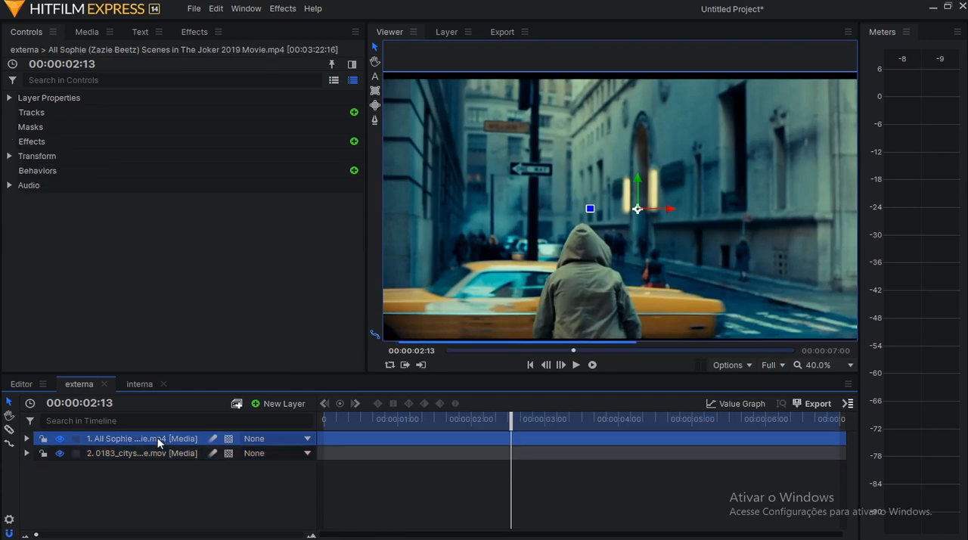
left_click(751, 362)
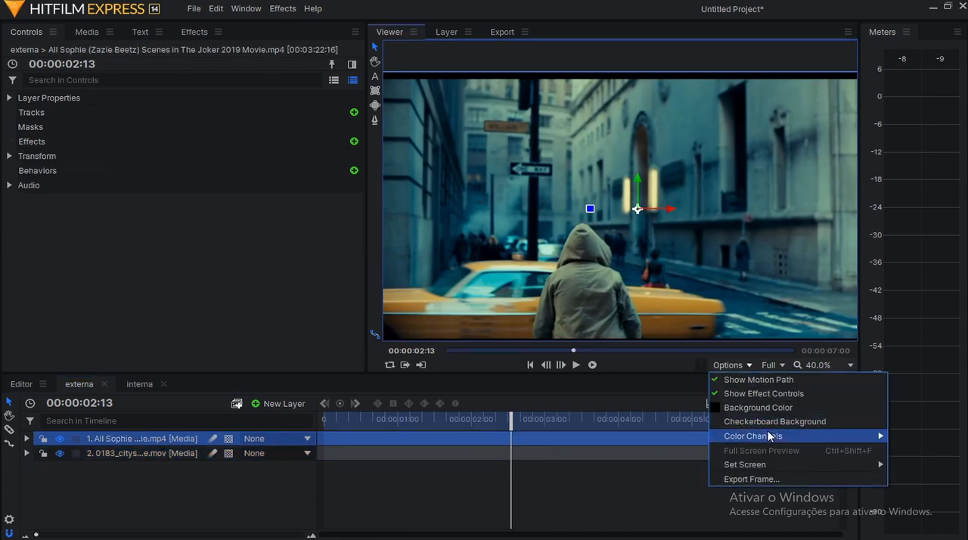
mouse_move(768, 435)
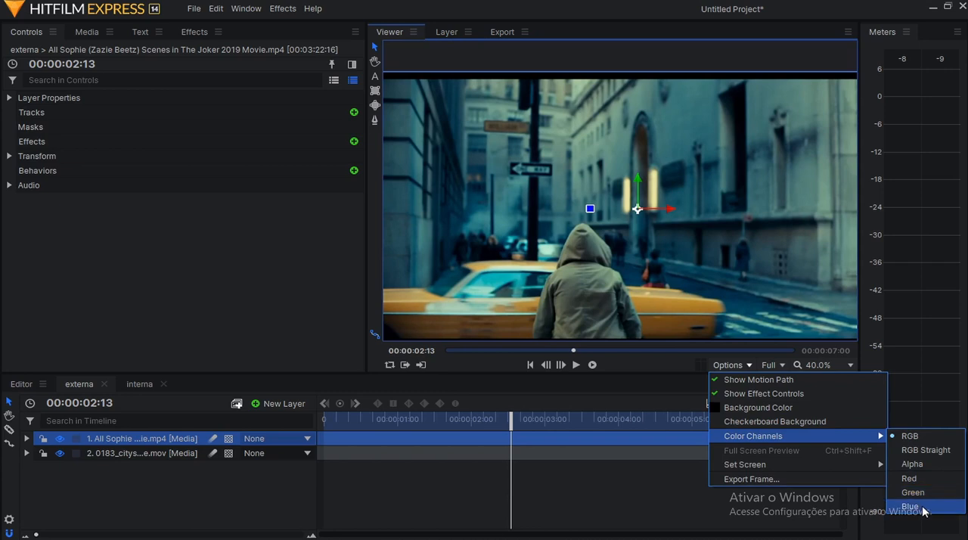
left_click(925, 479)
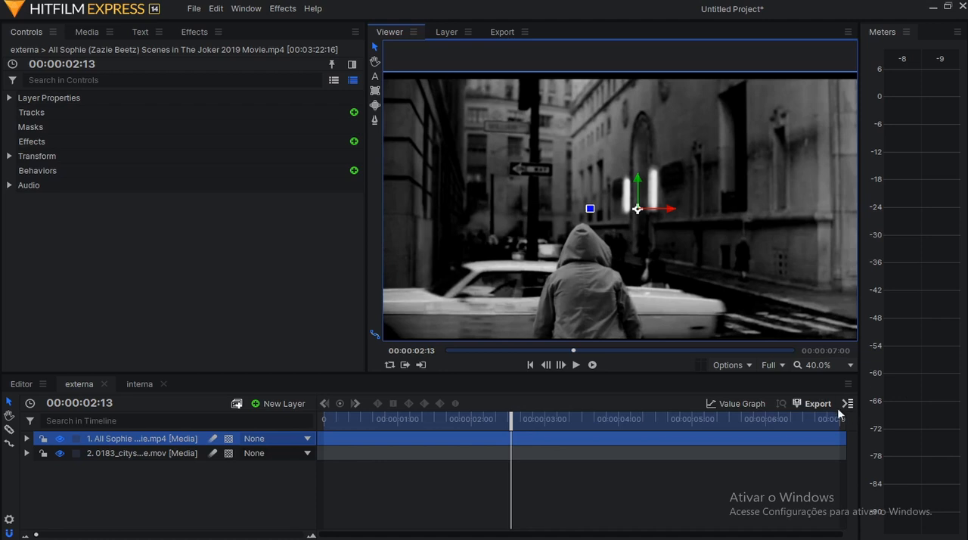
View the film reference clip in the Green and Blue color channels and return the viewer to RGB.
left_click(745, 368)
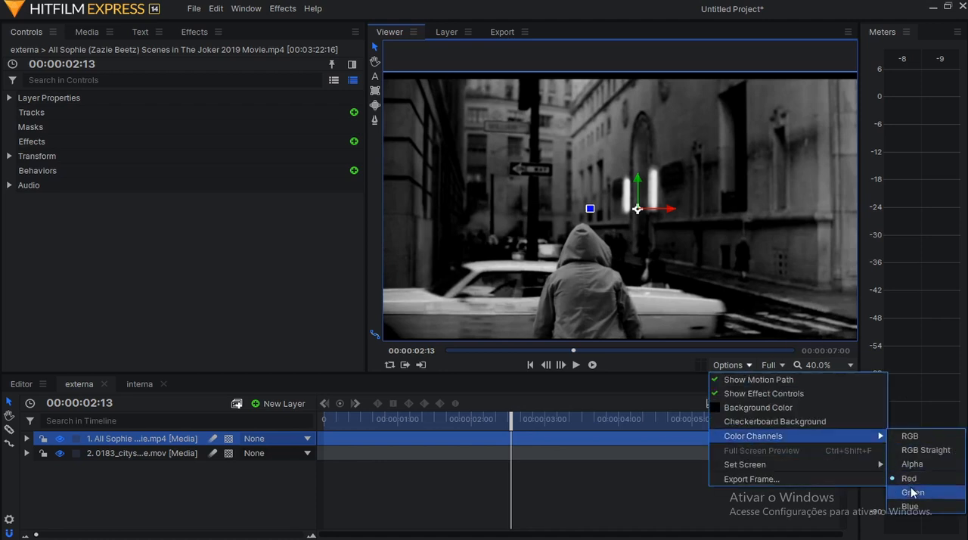
left_click(913, 494)
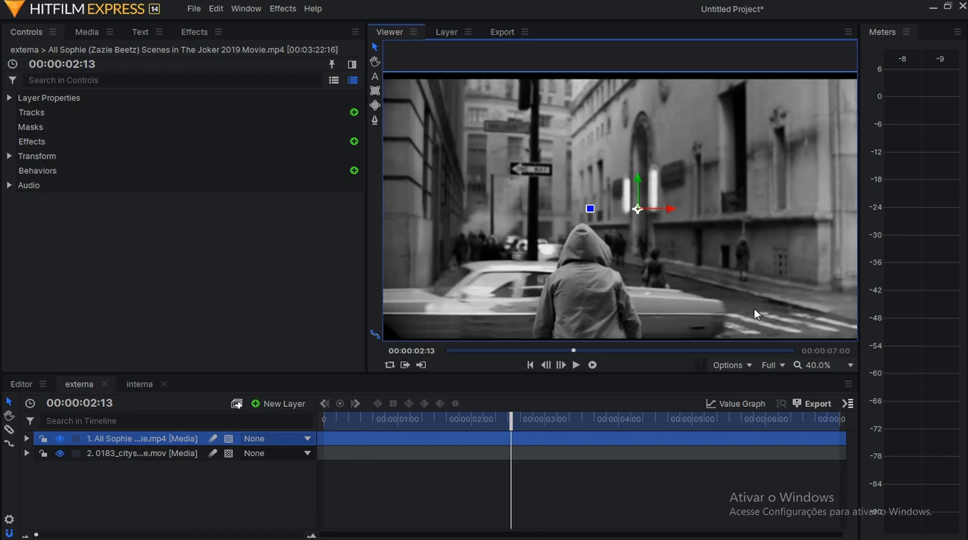
left_click(753, 366)
mouse_move(763, 435)
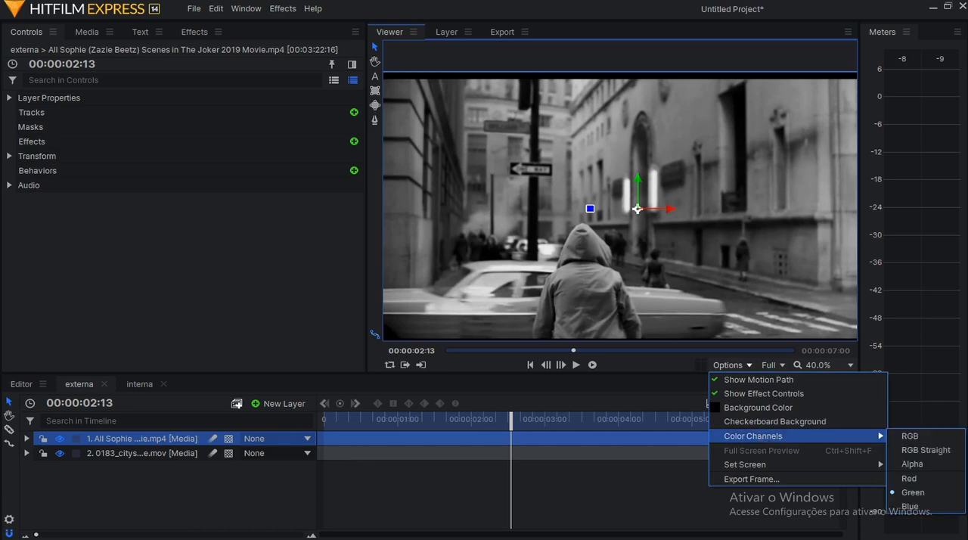
left_click(917, 512)
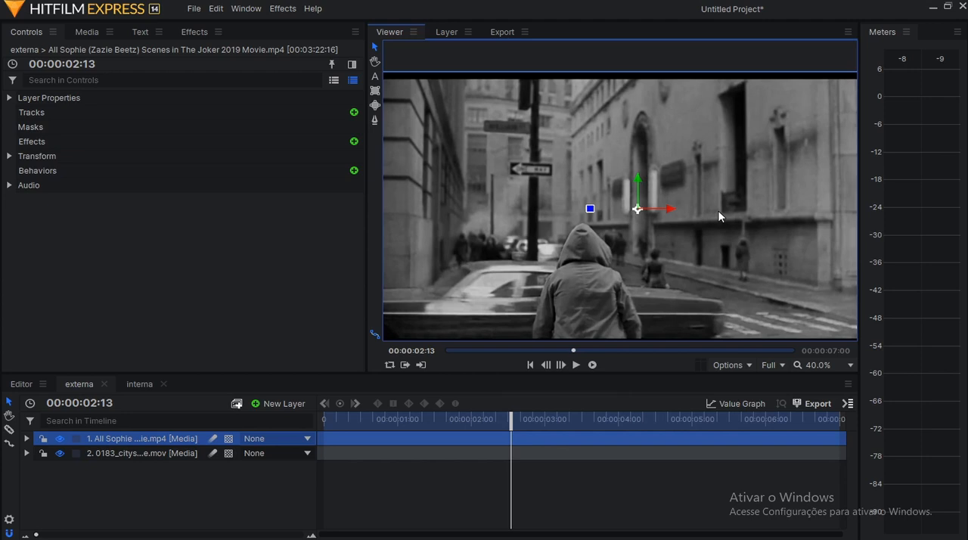
left_click(749, 365)
mouse_move(775, 436)
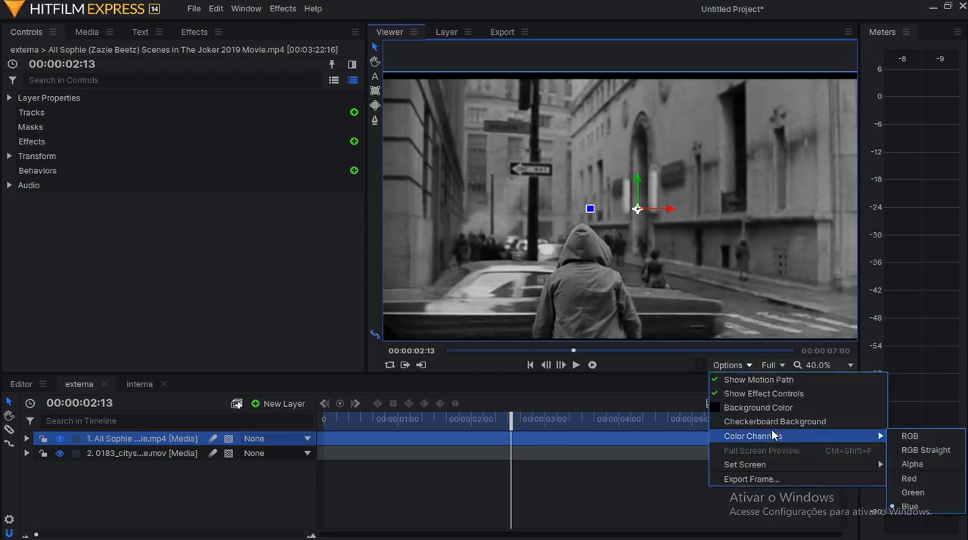
left_click(915, 437)
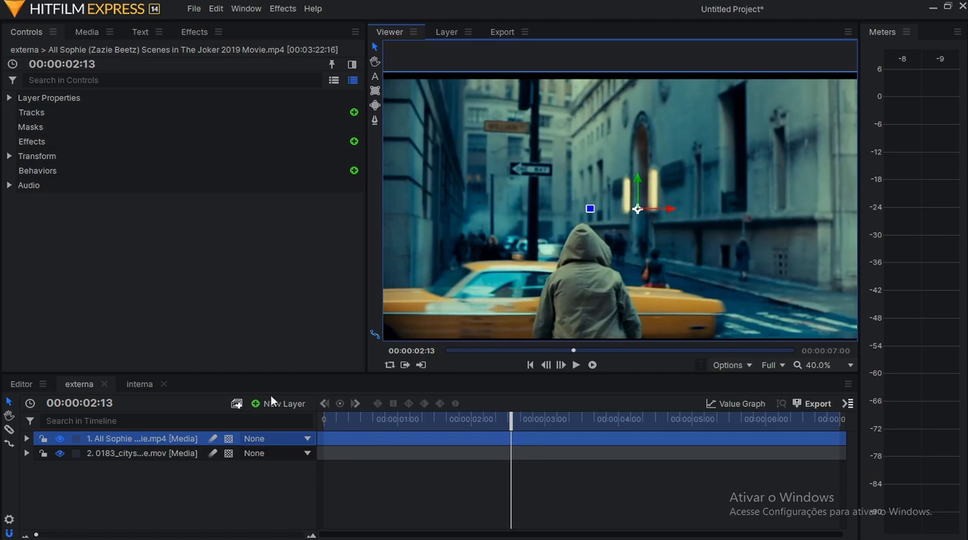
Hide the film reference clip in externa and view the cityscape footage in the Red color channel.
left_click_drag(219, 373, 216, 310)
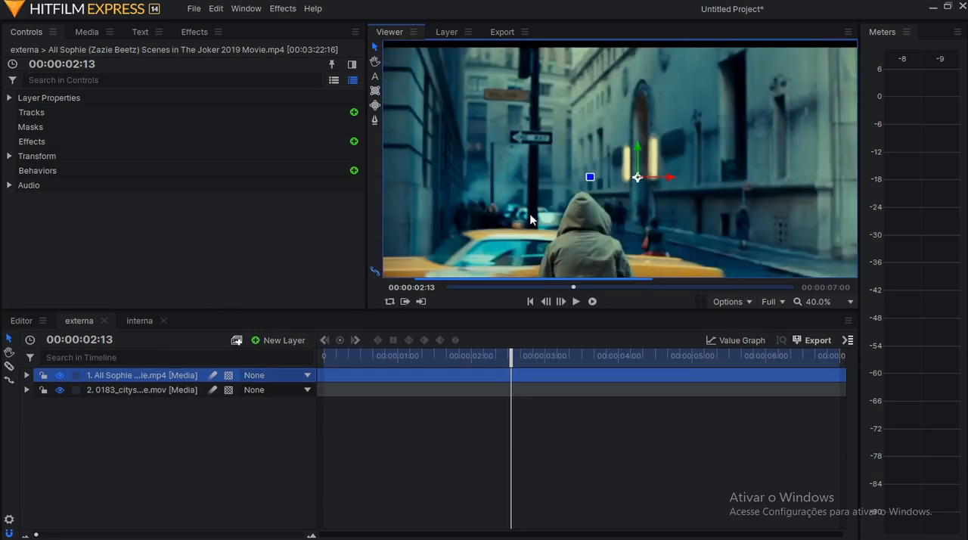
left_click(60, 375)
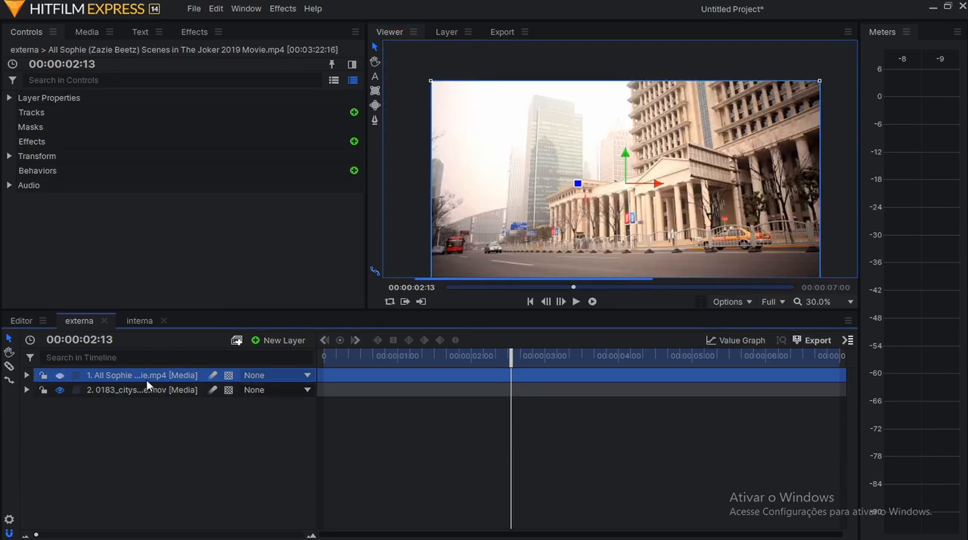
scroll(584, 224, "up", 2)
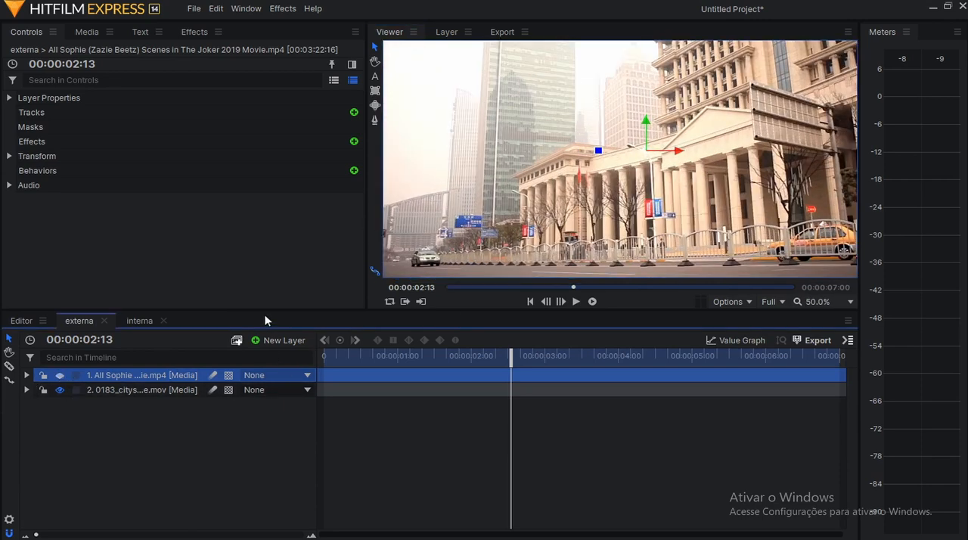
left_click_drag(242, 310, 242, 363)
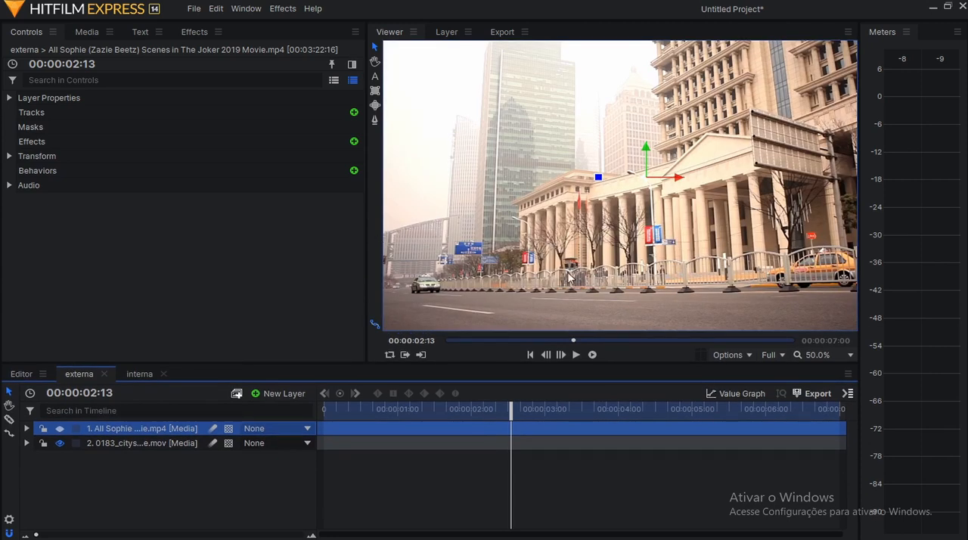
scroll(663, 294, "down", 1)
left_click(746, 354)
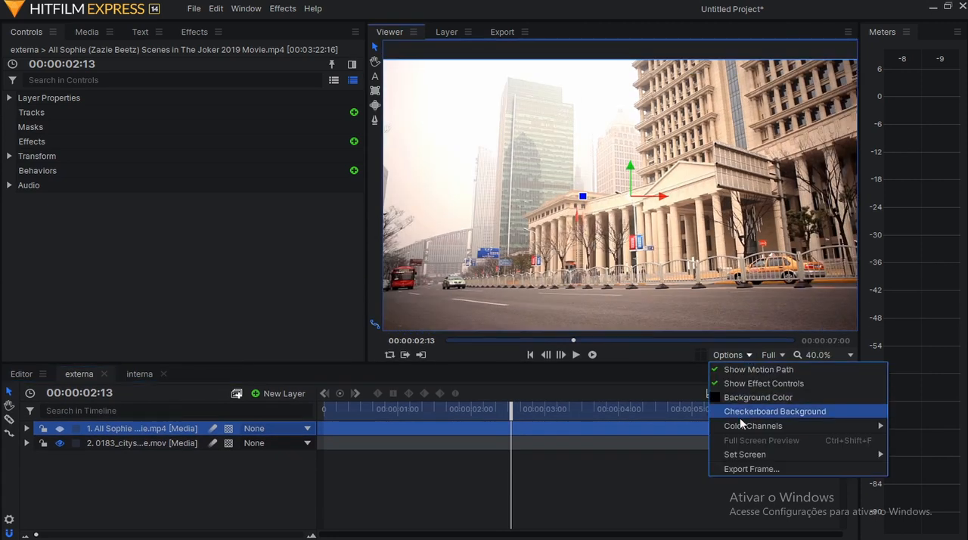
mouse_move(742, 426)
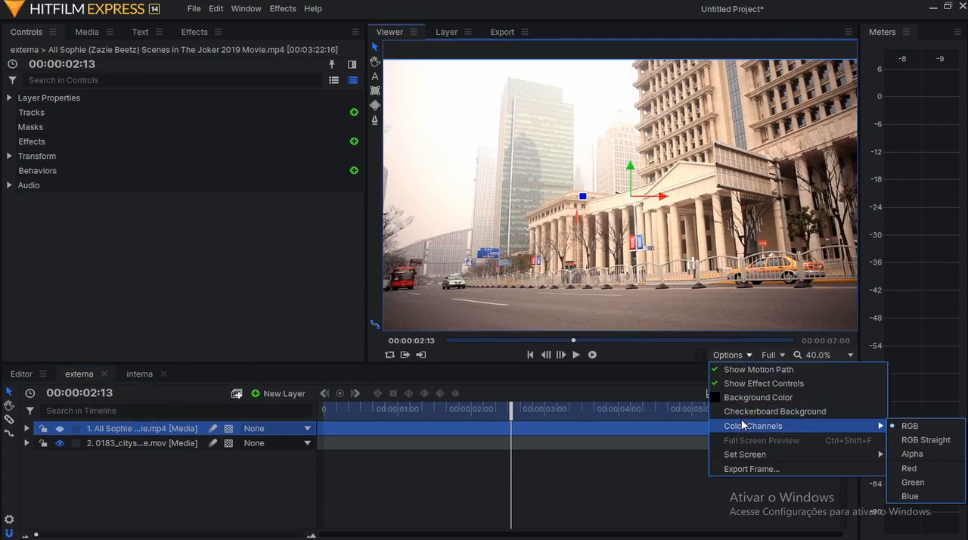
left_click(913, 468)
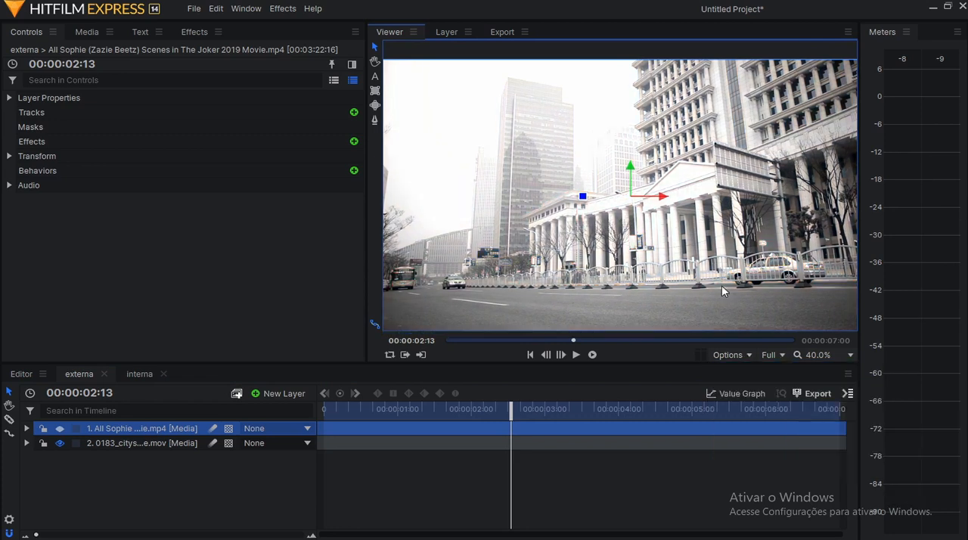
View the cityscape footage in the Green and Blue color channels and return the viewer to RGB.
left_click(744, 353)
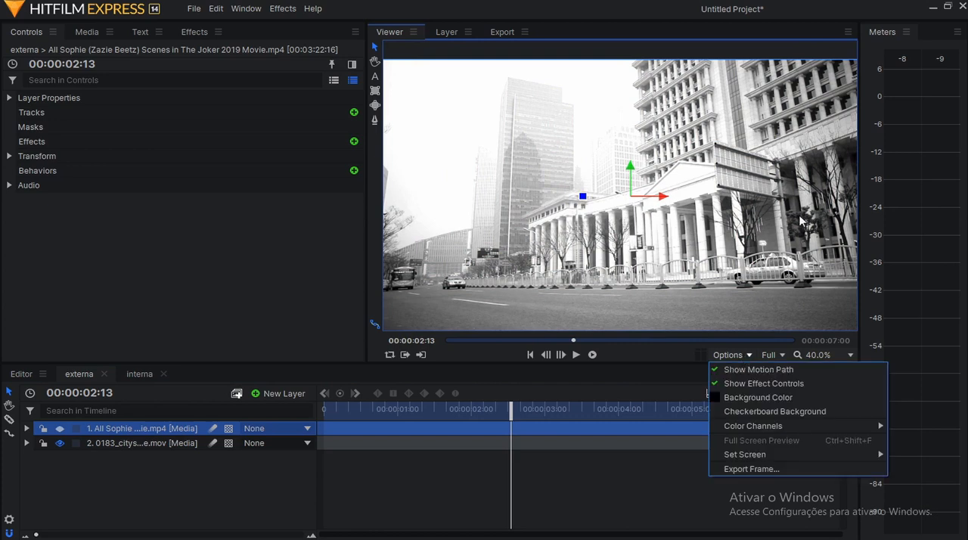
left_click(799, 214)
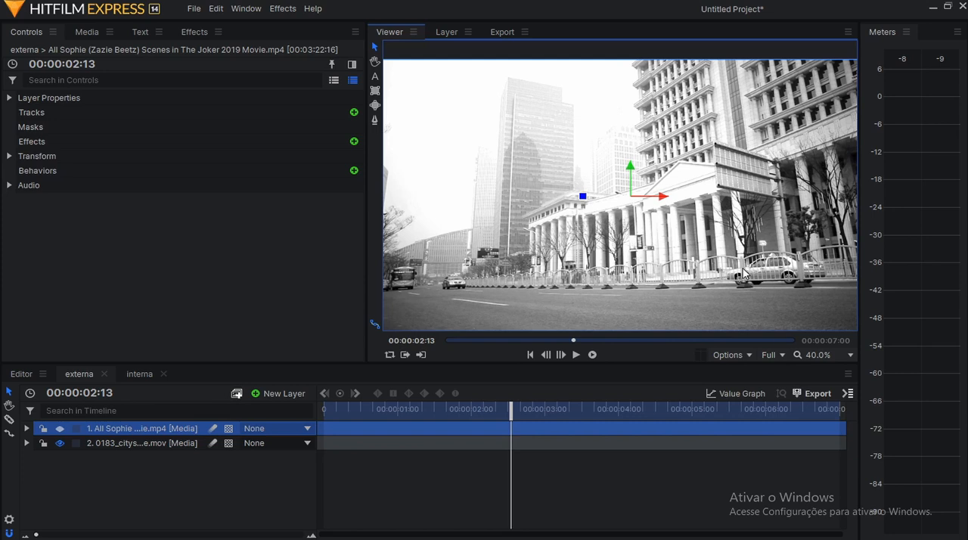
left_click(740, 355)
mouse_move(764, 426)
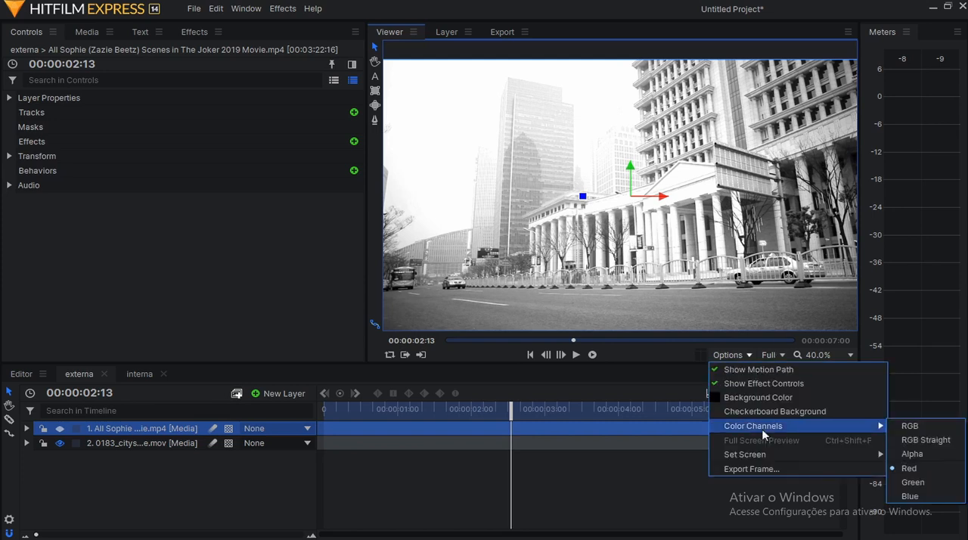
left_click(891, 484)
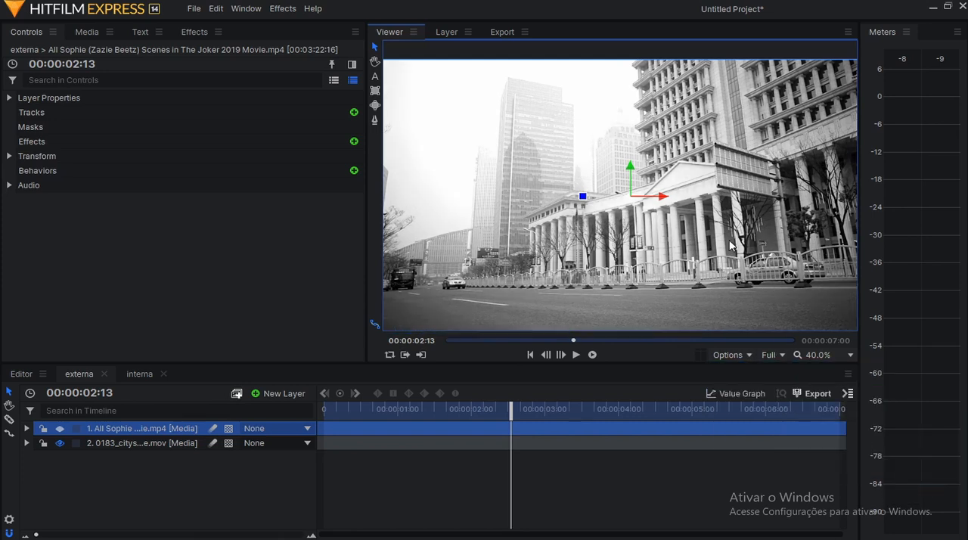
left_click(735, 354)
mouse_move(744, 428)
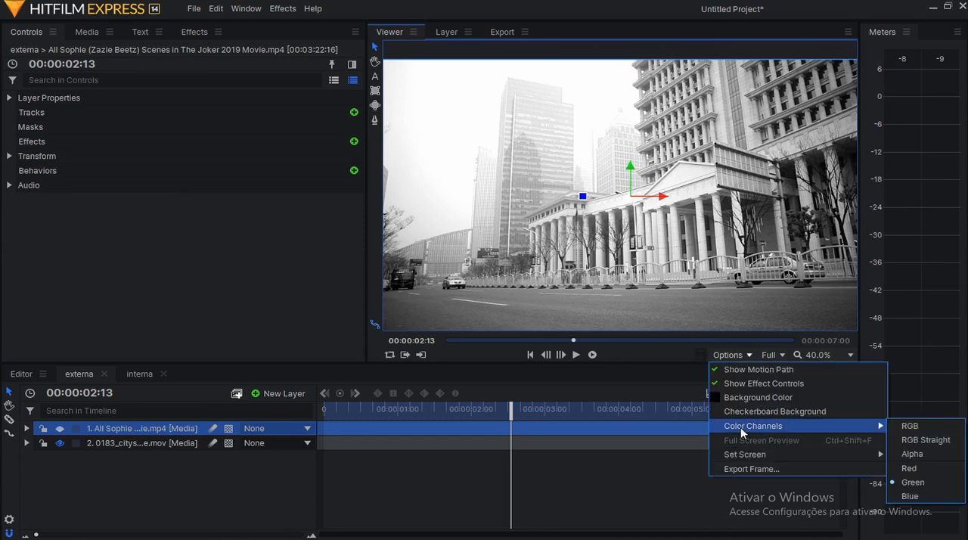
left_click(930, 499)
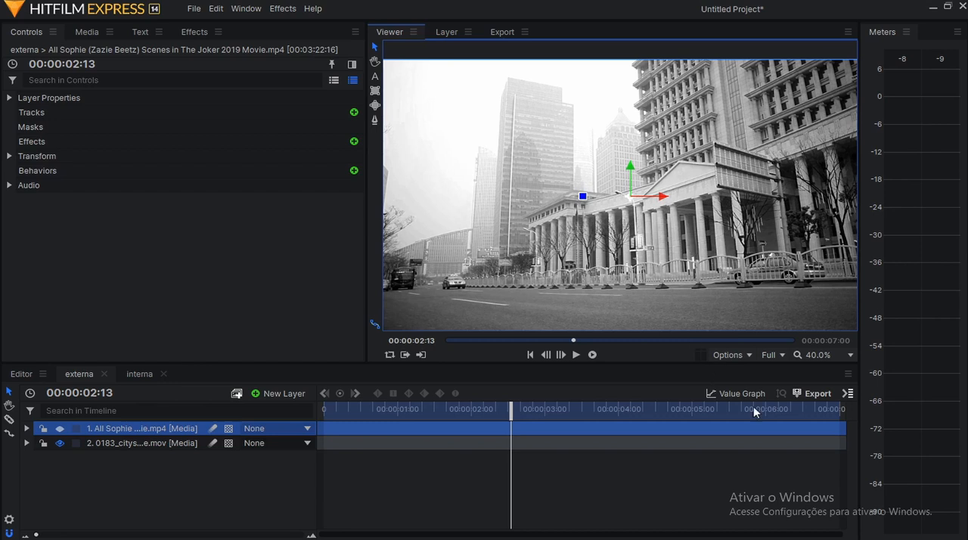
left_click(749, 355)
mouse_move(768, 427)
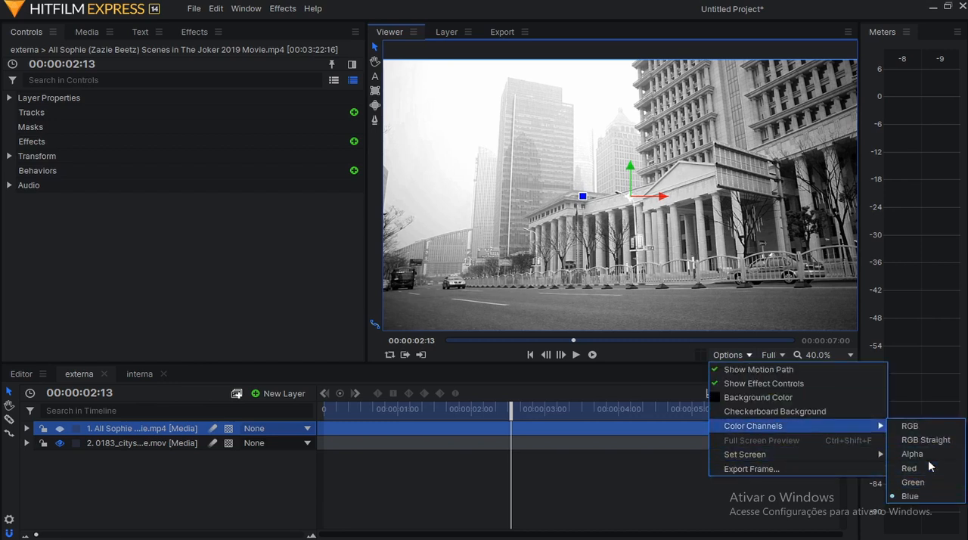
left_click(909, 426)
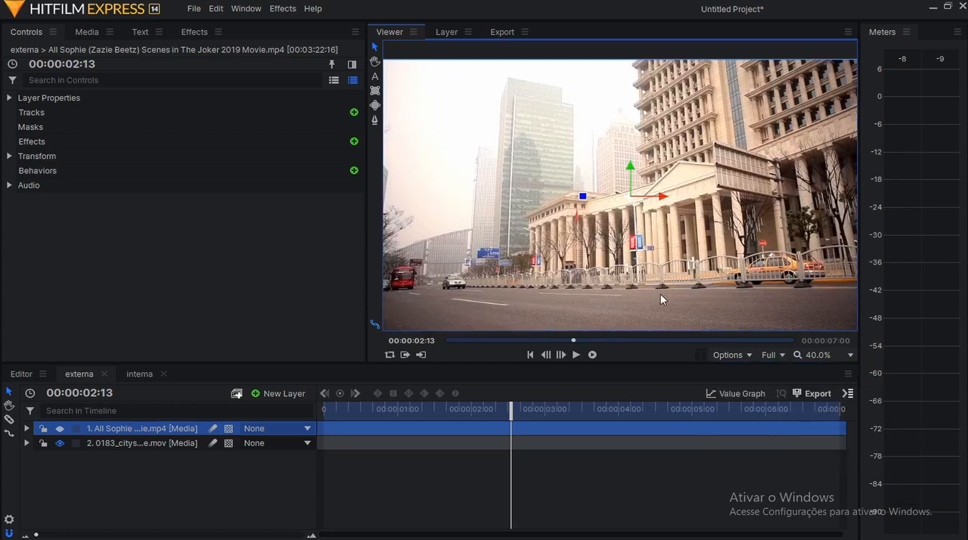
Show the film reference clip again in the externa composite and examine its colors up close.
mouse_move(366, 214)
left_mouse_down()
mouse_move(403, 215)
mouse_move(381, 218)
left_mouse_up()
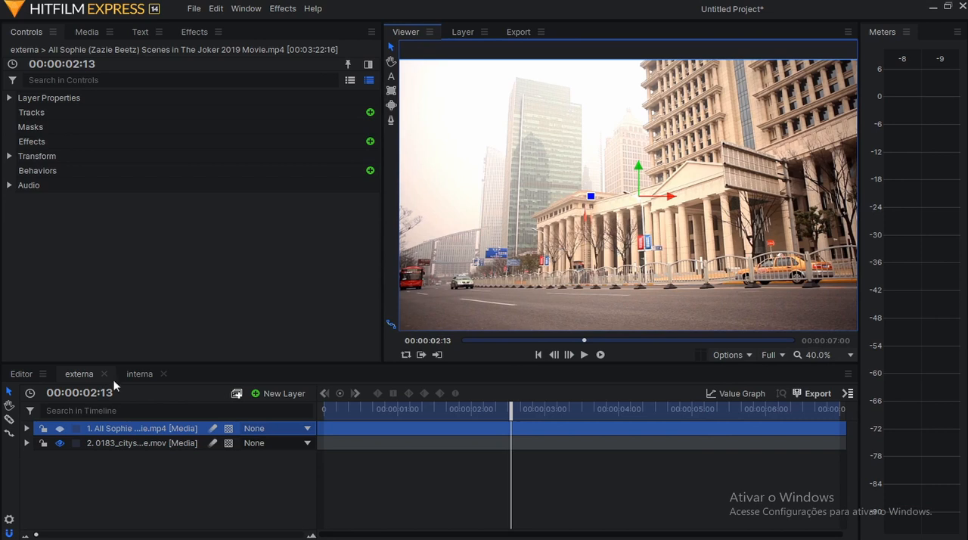
left_click(60, 429)
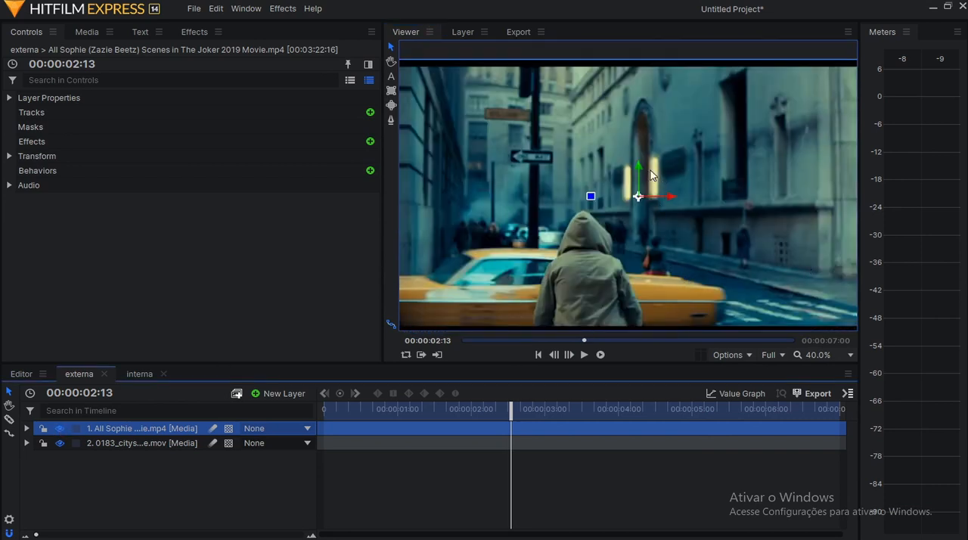
scroll(663, 263, "up", 1)
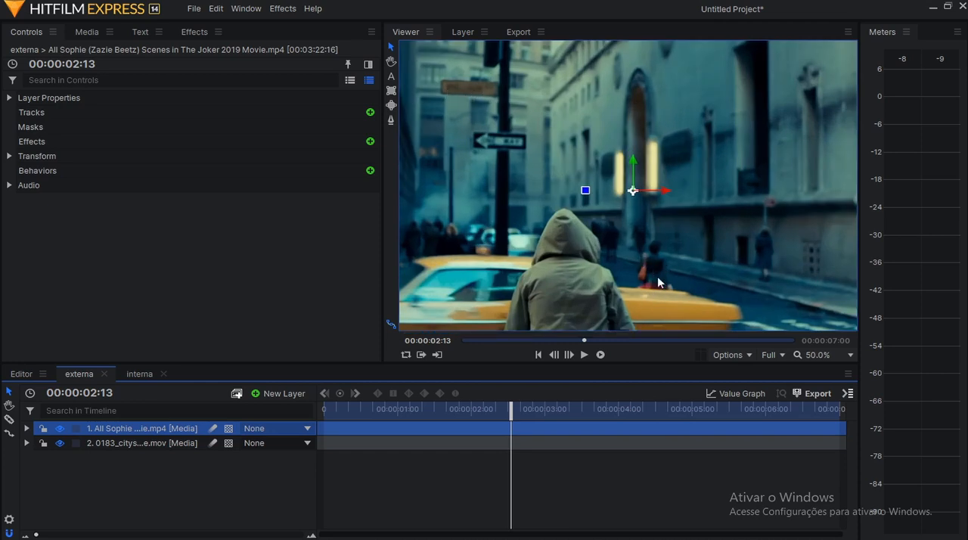
scroll(665, 288, "down", 2)
scroll(678, 290, "up", 1)
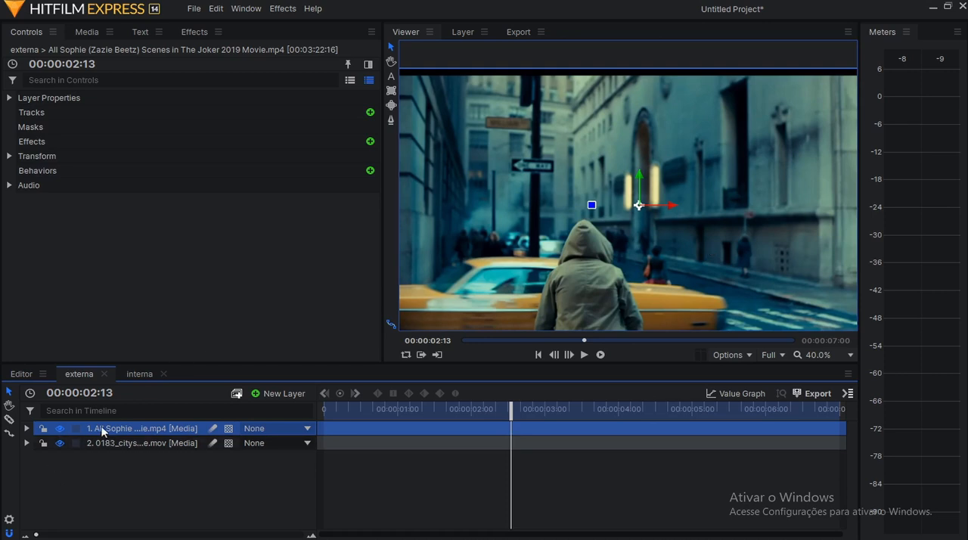
Hide the film reference clip and expand the first Curves effect on the 0183_cityscape.mov layer, widening the controls to fit the graph.
left_click(59, 428)
left_click(152, 445)
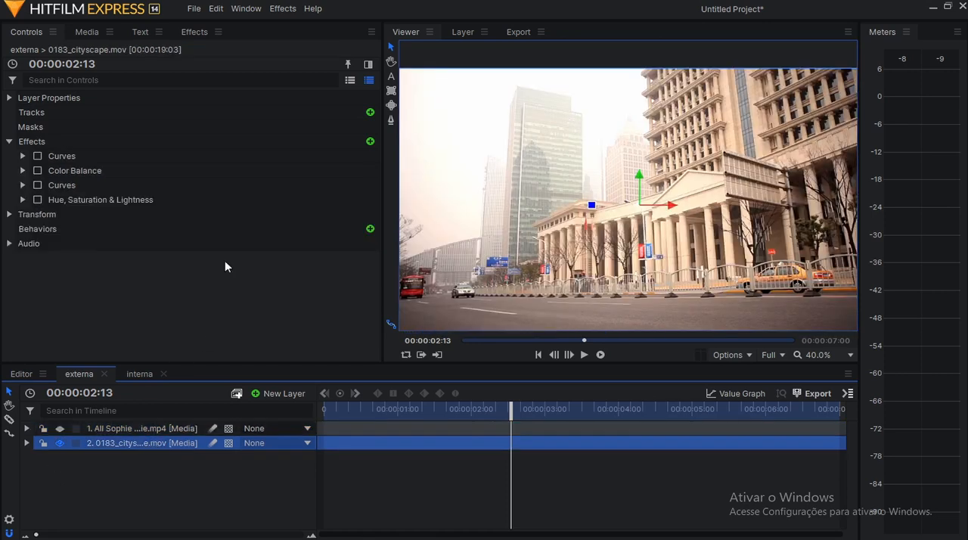
left_click(94, 156)
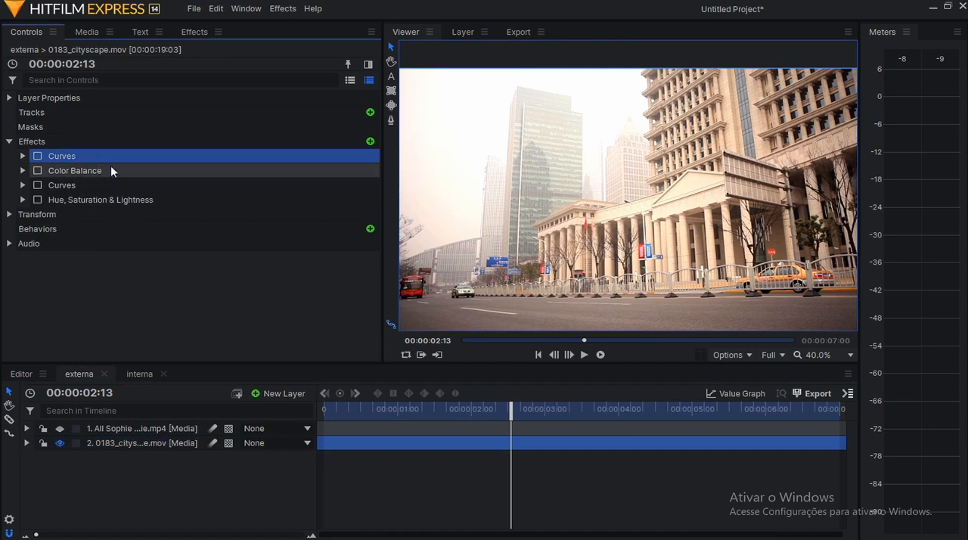
left_click(23, 156)
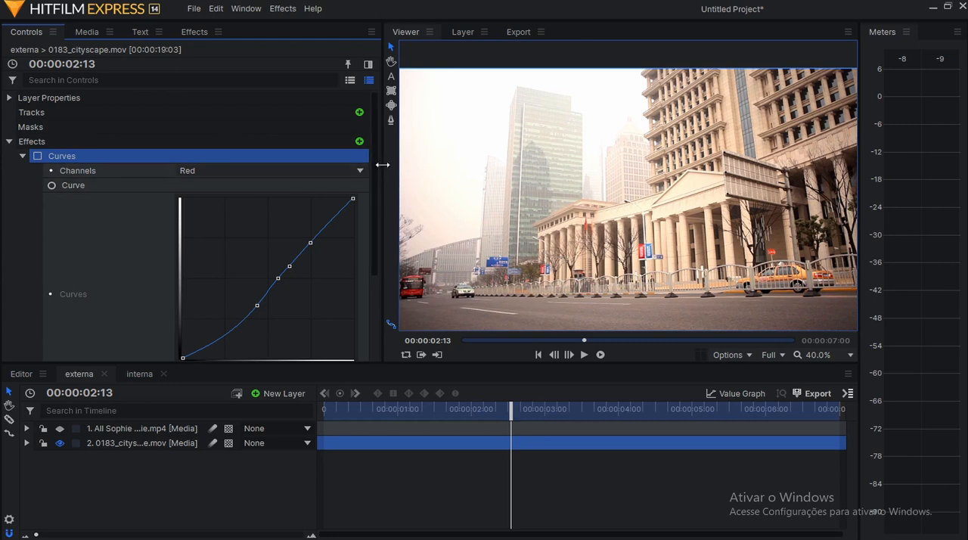
left_click_drag(382, 163, 417, 171)
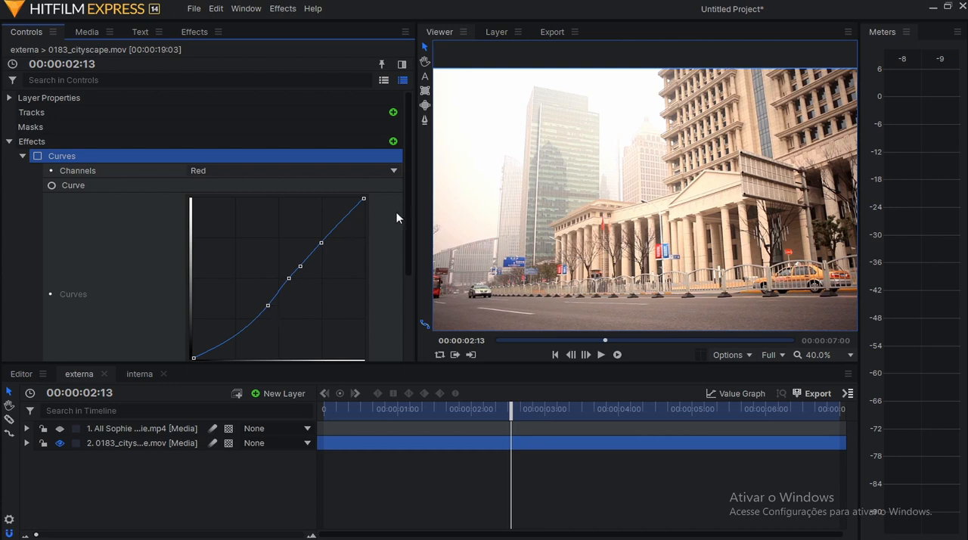
left_click_drag(409, 219, 408, 253)
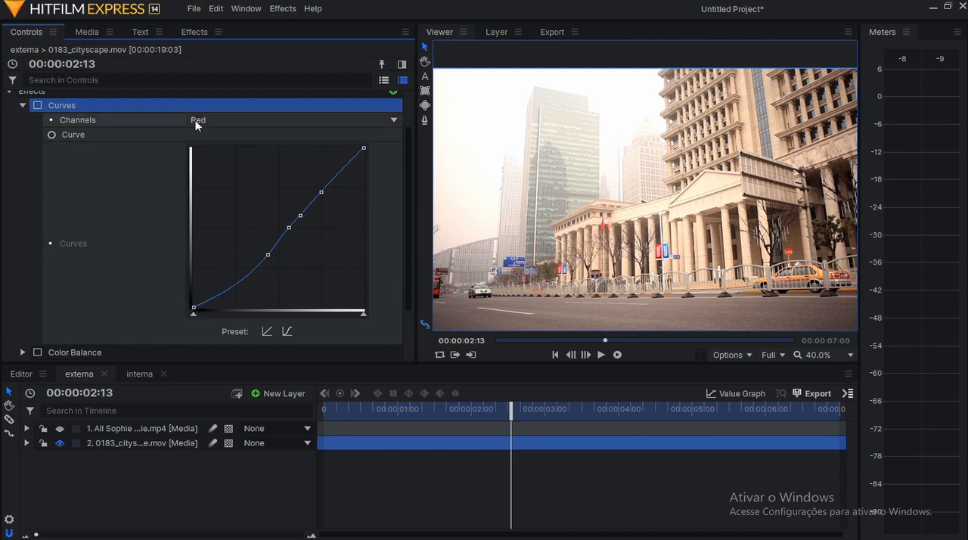
Check the RGB and Red curves of the cityscape layer's first Curves effect and enable that effect.
left_click(223, 120)
left_click(223, 133)
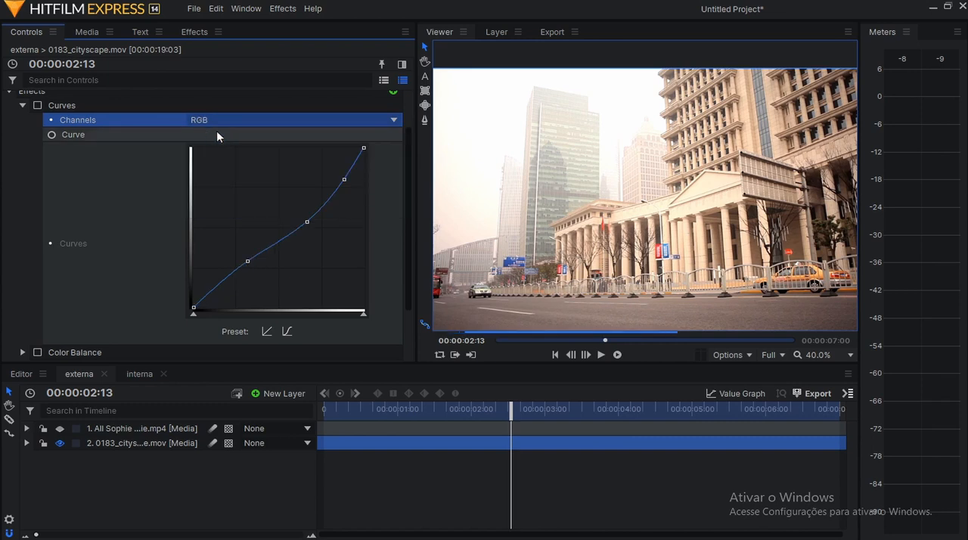
left_click(239, 123)
left_click(232, 153)
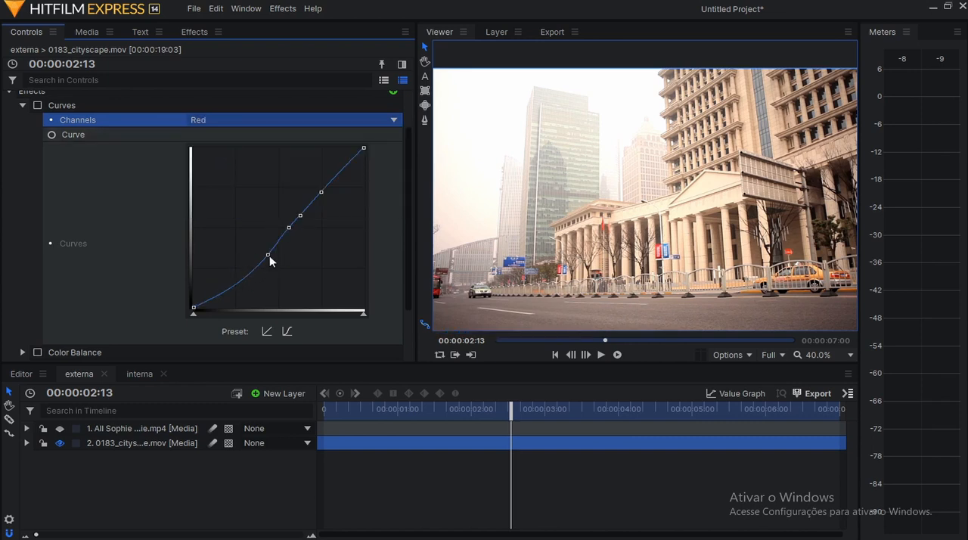
left_click(37, 105)
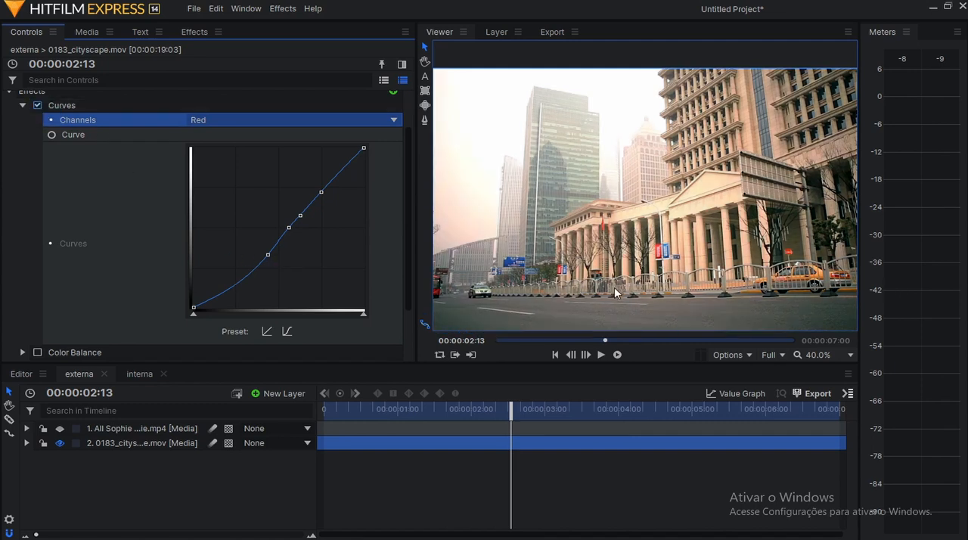
View the cityscape in the Red color channel, compare it with the Curves effect off and on, and return the viewer to RGB.
left_click(742, 360)
mouse_move(747, 428)
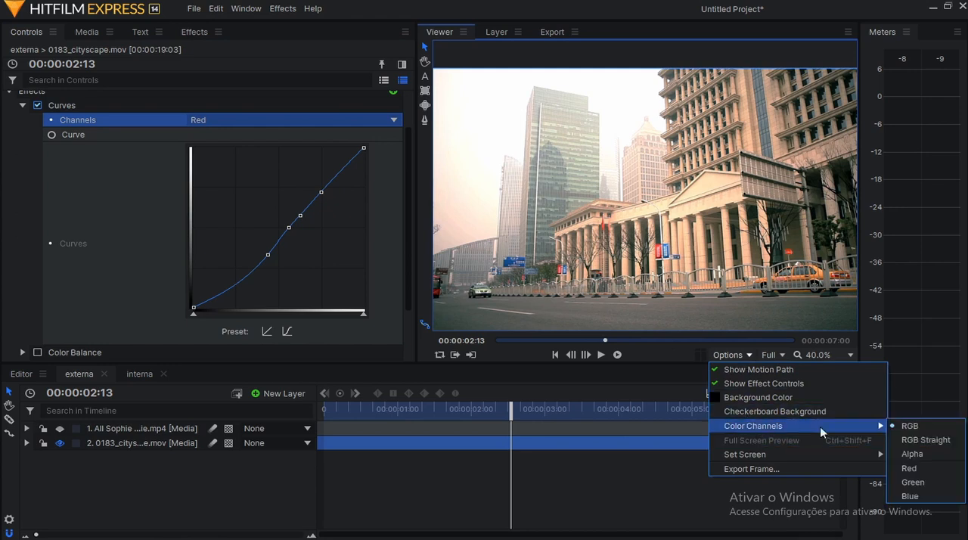
left_click(924, 468)
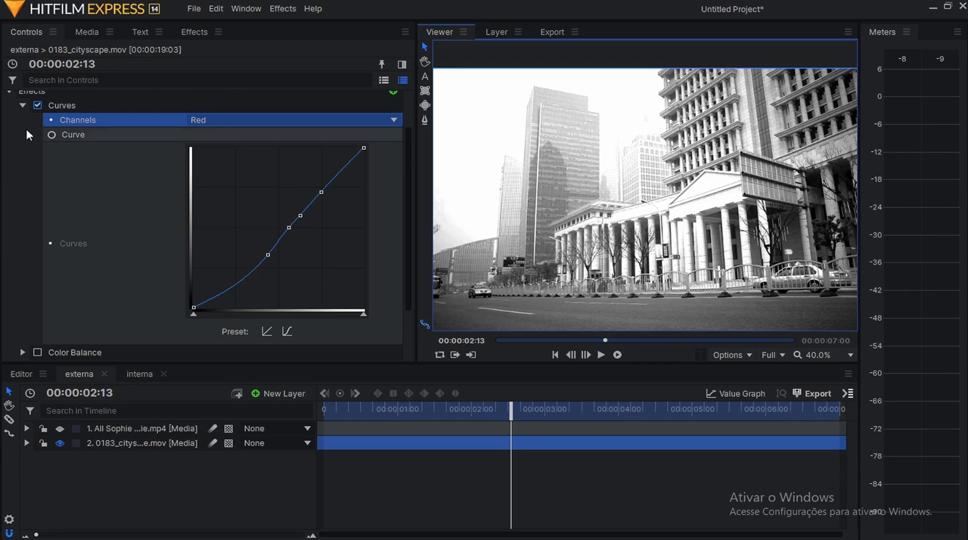
left_click(38, 106)
left_click(37, 105)
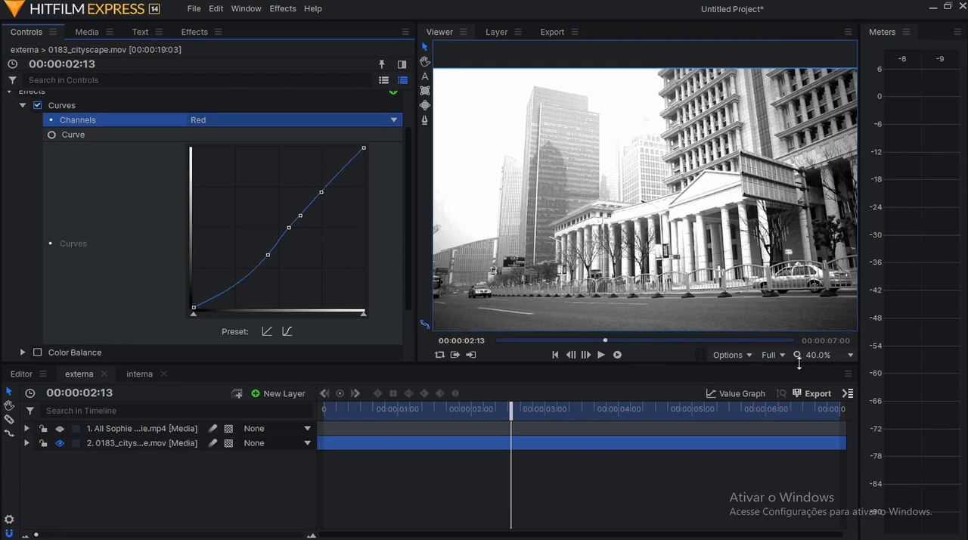
left_click(749, 355)
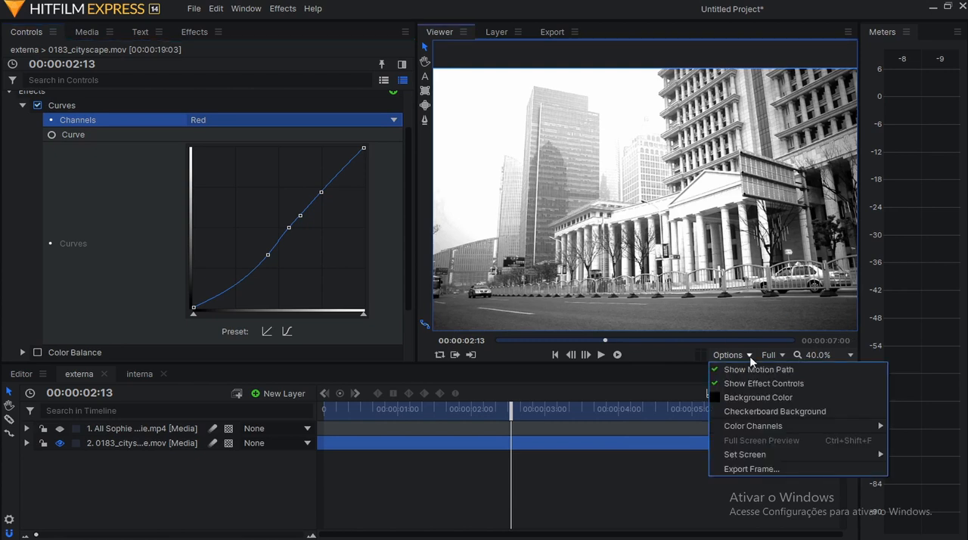
mouse_move(746, 428)
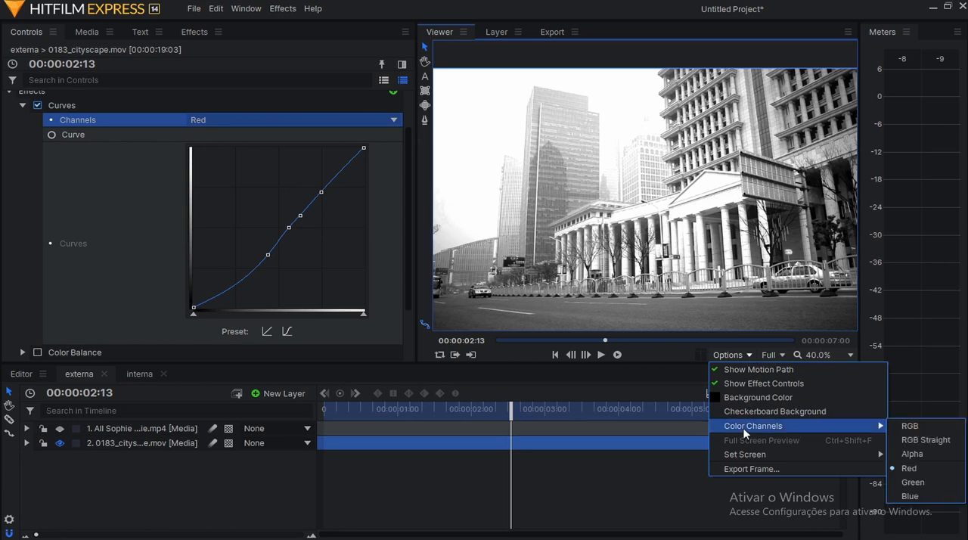
left_click(927, 425)
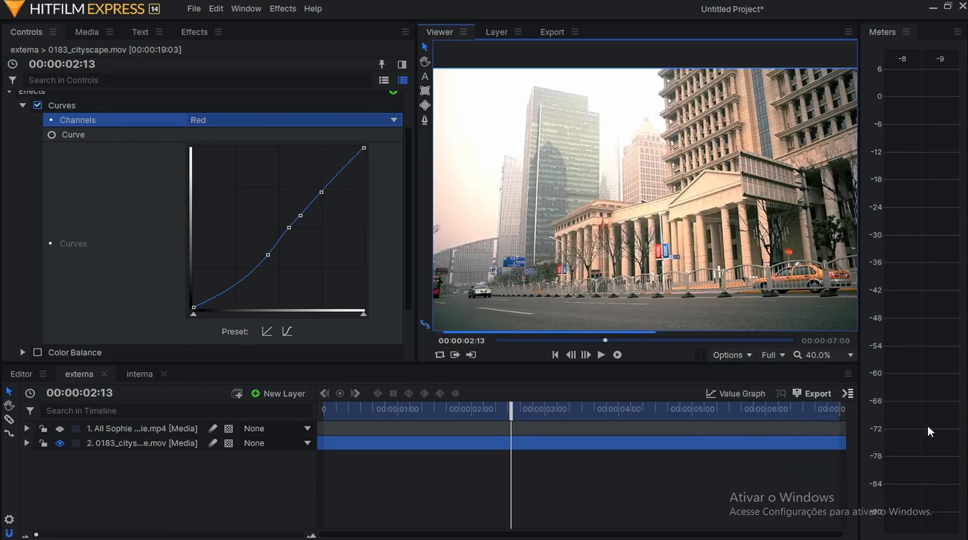
Inspect the Green and Blue channel curves of the cityscape layer's first Curves effect.
left_click(267, 121)
left_click(248, 173)
left_click(254, 118)
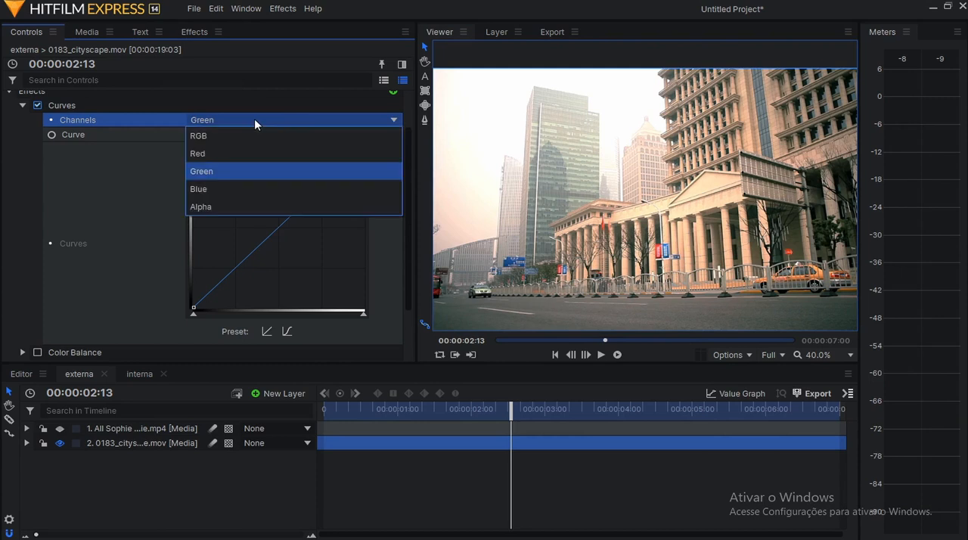
left_click(241, 189)
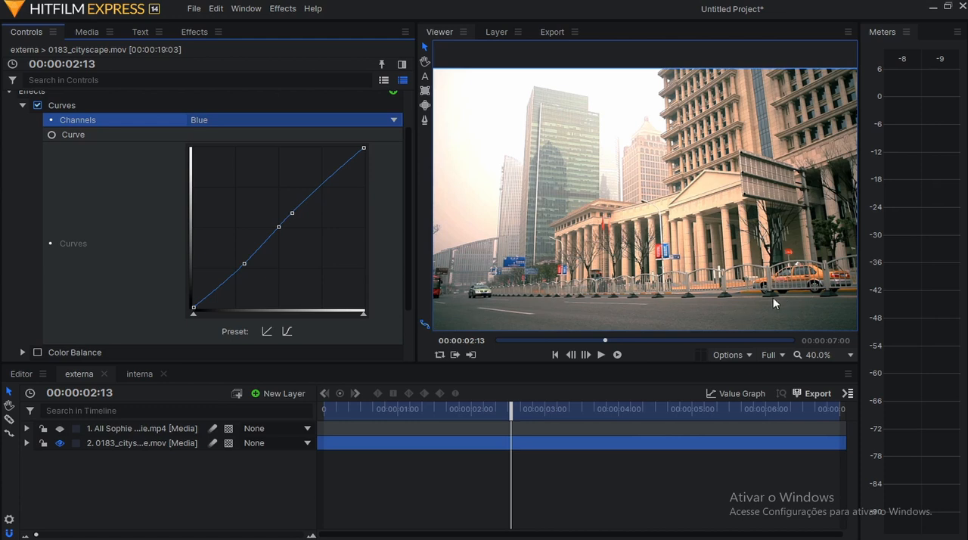
Switch the first Curves effect to the RGB channel and reset that curve to the straight linear preset.
left_click(257, 118)
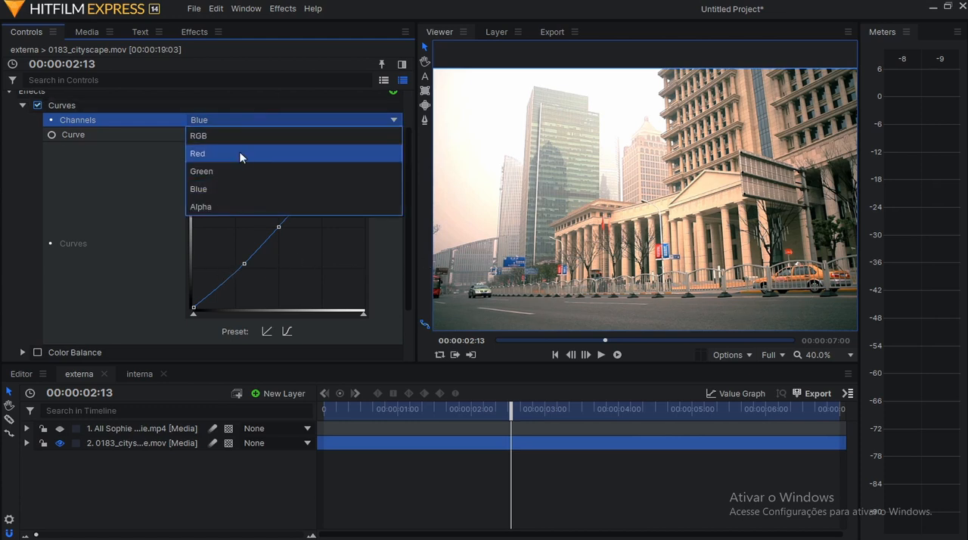
left_click(241, 135)
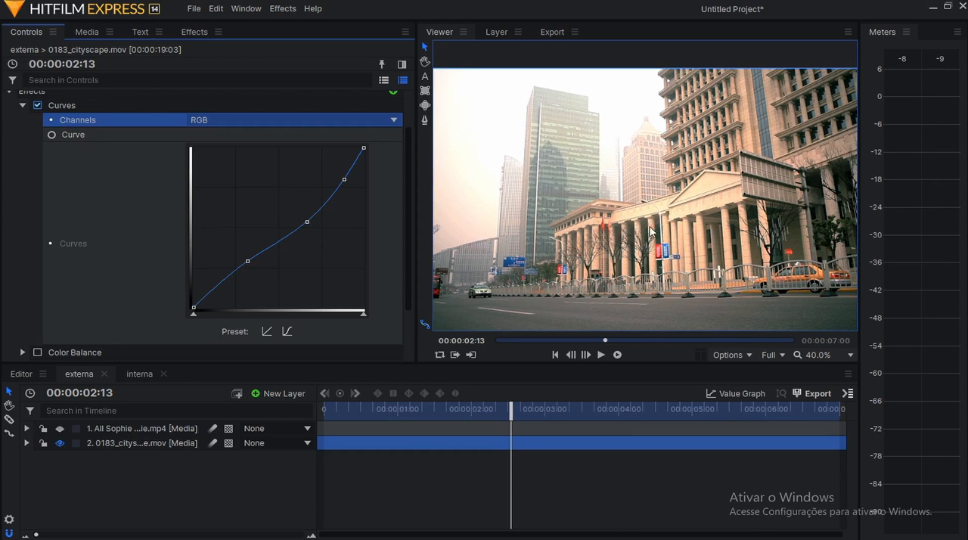
left_click_drag(307, 223, 293, 221)
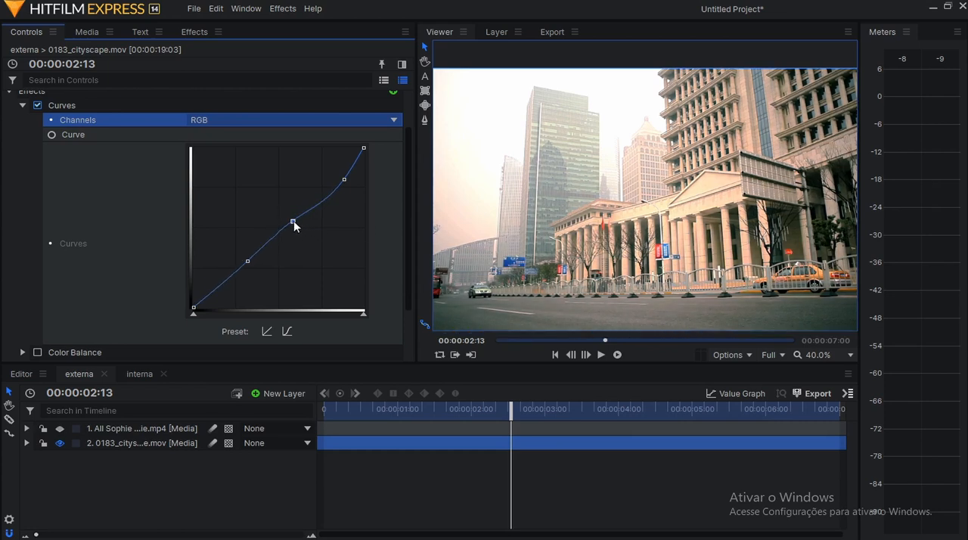
left_click(267, 330)
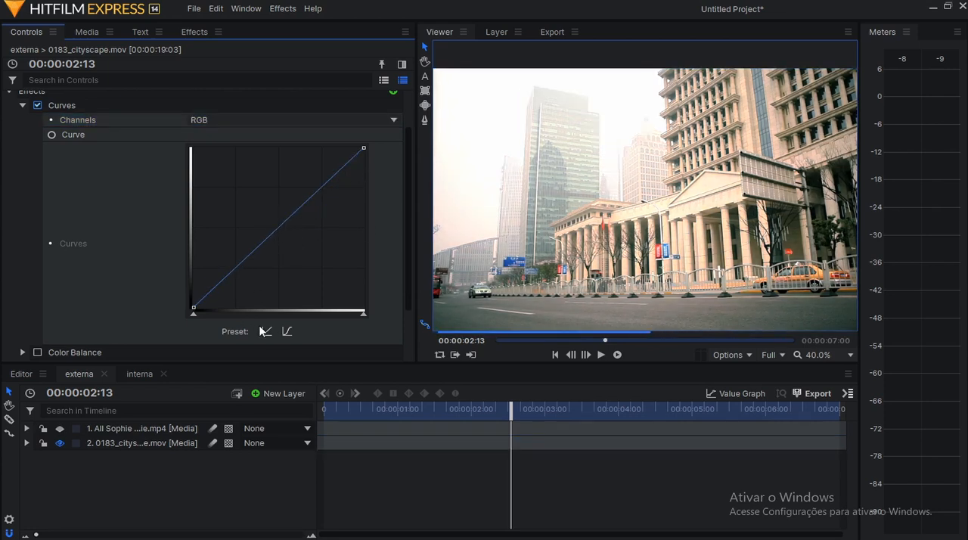
Add four control points to the RGB curve, pulling the midtones slightly below the diagonal while holding the shadows and highlights.
left_click(316, 193)
left_click(233, 271)
left_click_drag(276, 236, 280, 238)
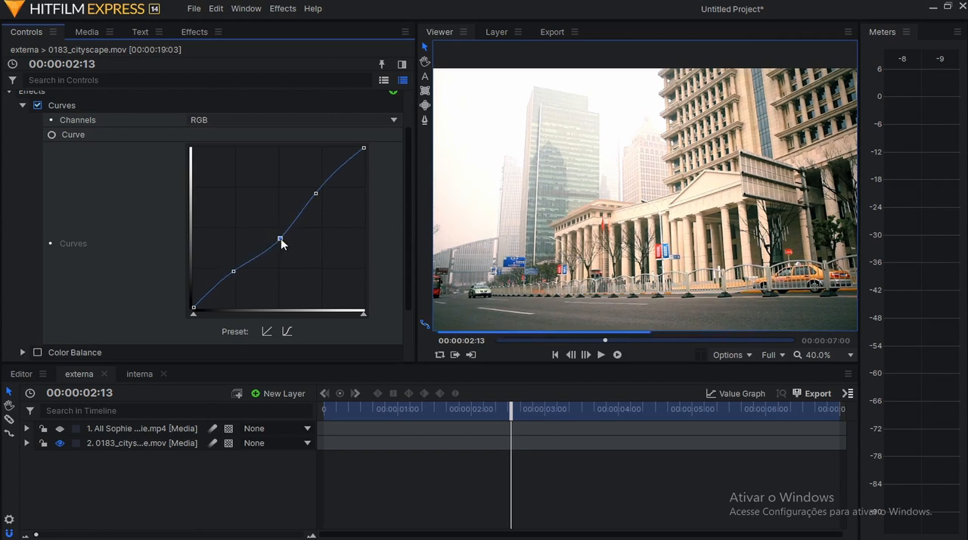
left_click_drag(308, 202, 309, 207)
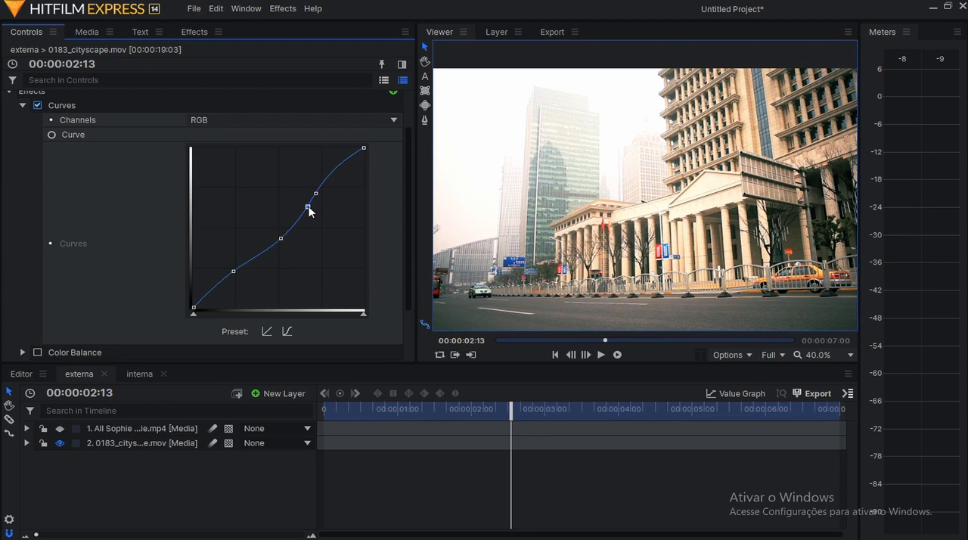
left_click(280, 239)
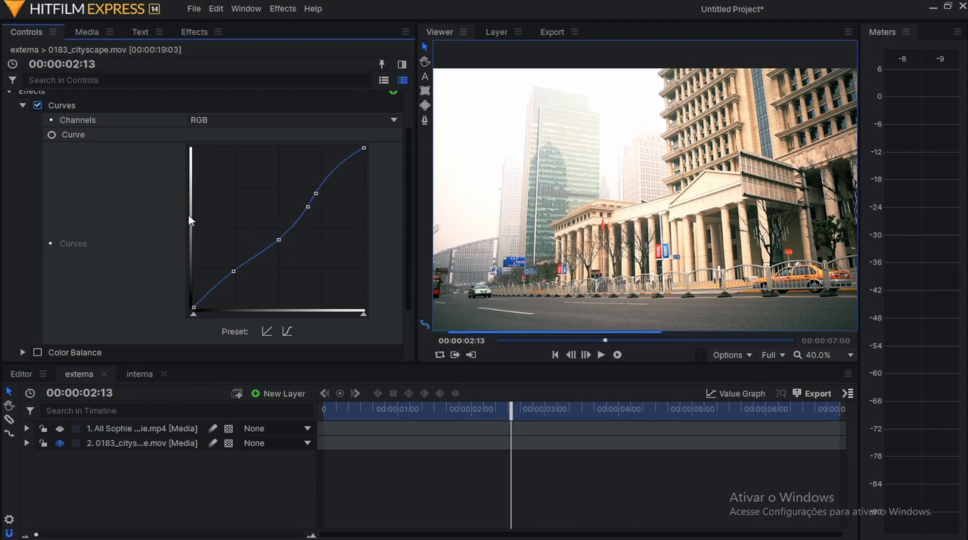
Collapse the cityscape layer's first Curves effect, expand Color Balance to show its settings, and enable that effect.
scroll(56, 201, "up", 2)
left_click(23, 156)
left_click(78, 157)
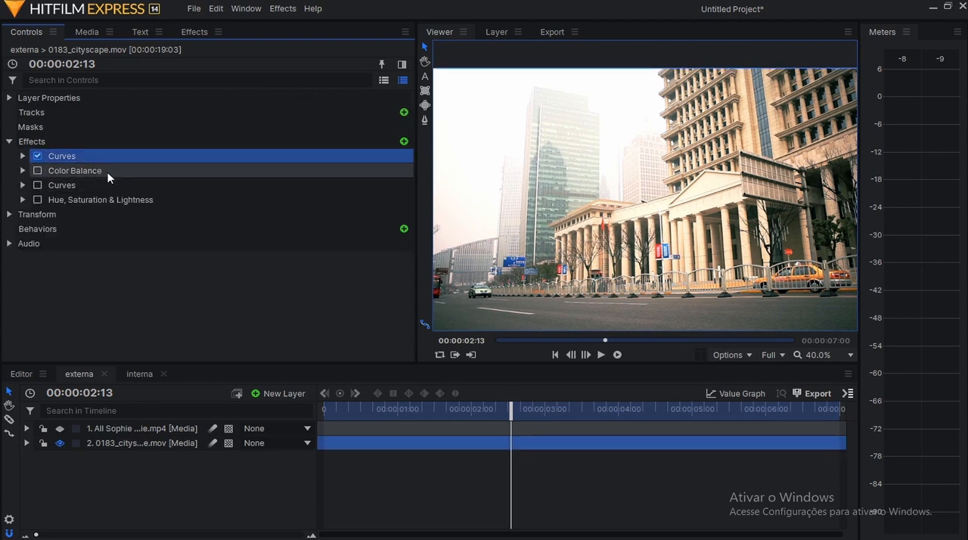
left_click(108, 171)
left_click(23, 171)
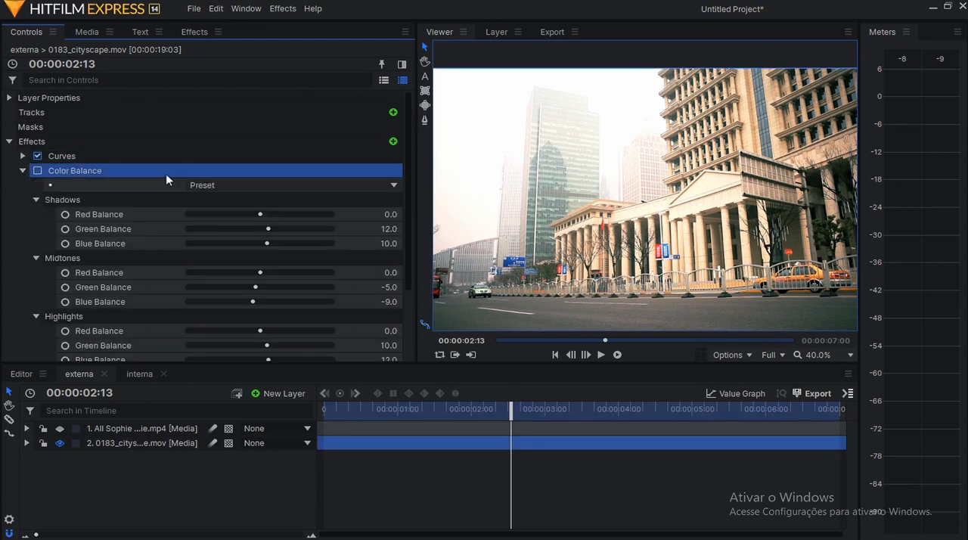
scroll(89, 264, "down", 2)
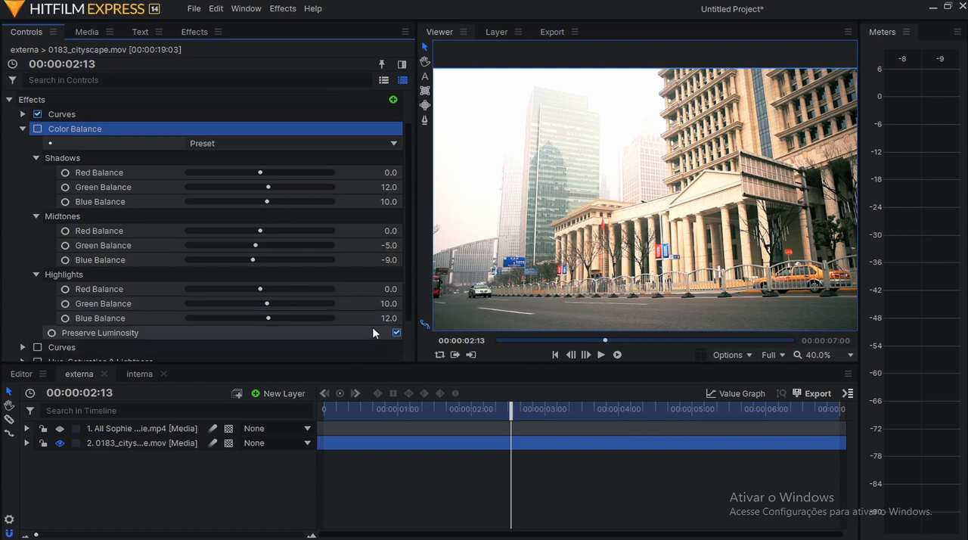
left_click(38, 129)
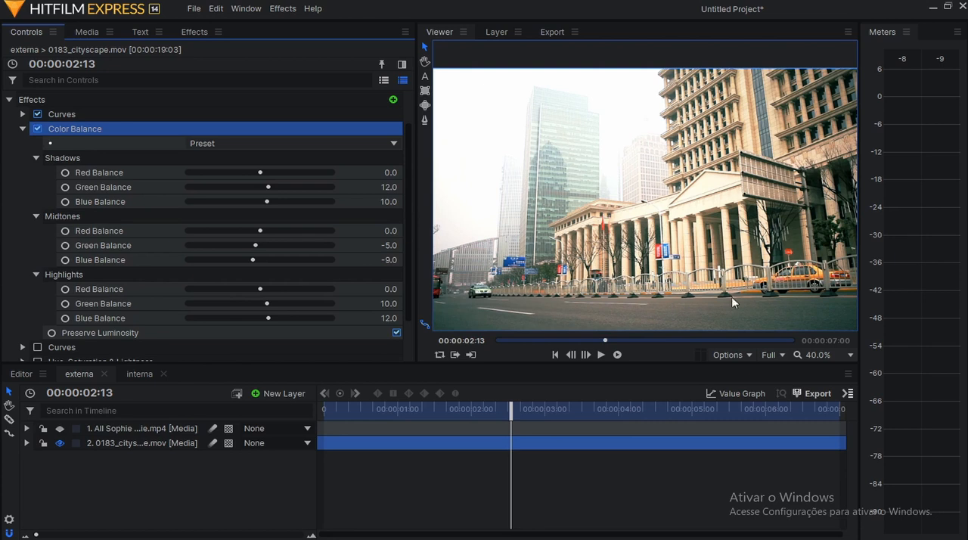
Compare the cityscape with the Color Balance effect off and on, examining the building's shadows and stonework up close.
scroll(823, 323, "up", 2)
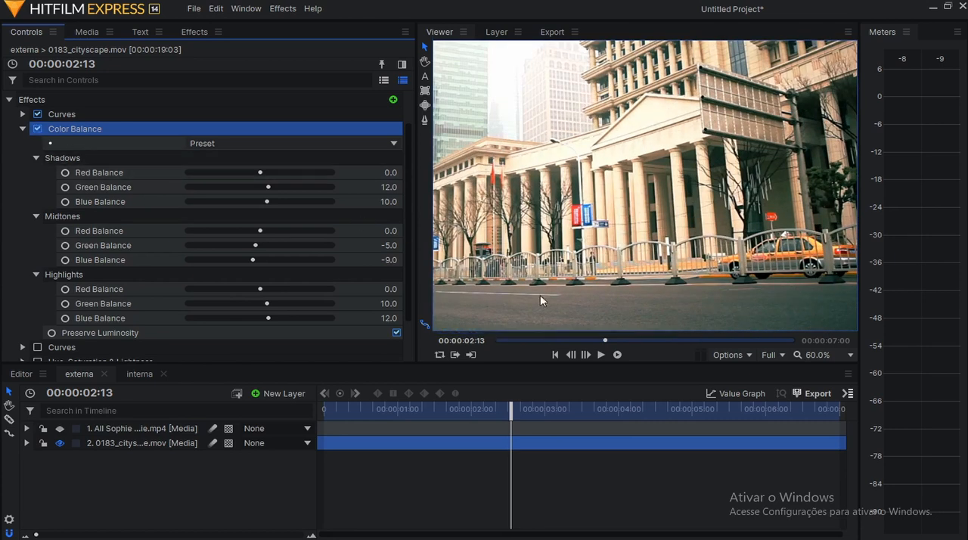
left_click(37, 129)
left_click(37, 129)
scroll(782, 200, "up", 2)
scroll(783, 200, "up", 2)
scroll(783, 200, "down", 2)
scroll(783, 200, "up", 1)
left_click_drag(783, 201, 661, 212)
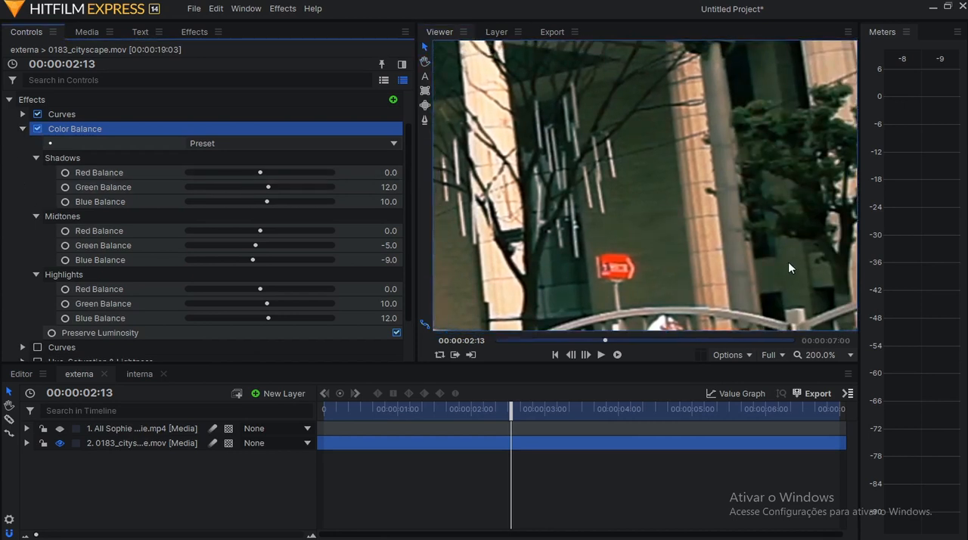
scroll(764, 270, "down", 3)
scroll(763, 270, "down", 2)
scroll(664, 263, "up", 3)
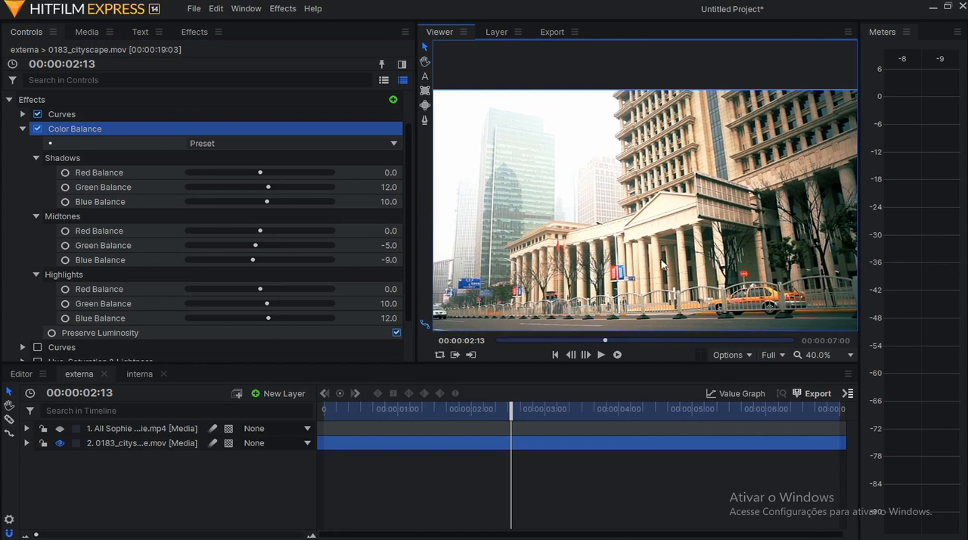
scroll(654, 211, "up", 2)
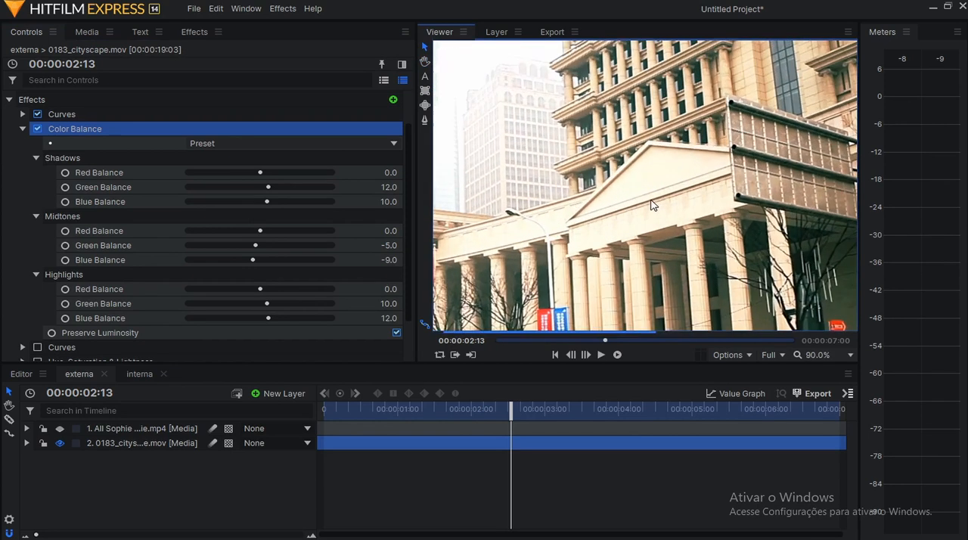
left_click(37, 130)
left_click(37, 130)
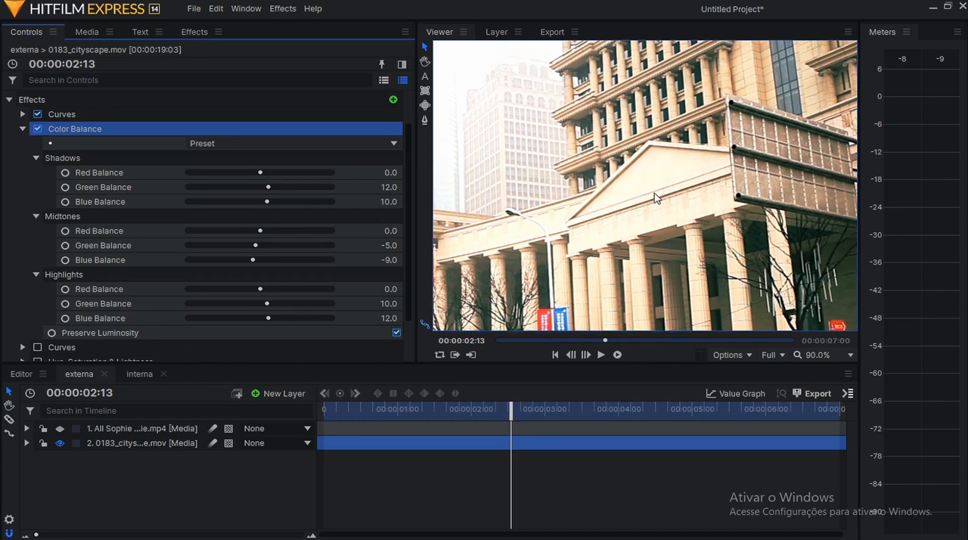
Collapse Color Balance, expand the cityscape layer's second Curves effect, and examine its RGB curve.
scroll(656, 200, "down", 4)
left_click(656, 200)
left_click(24, 170)
left_click(105, 189)
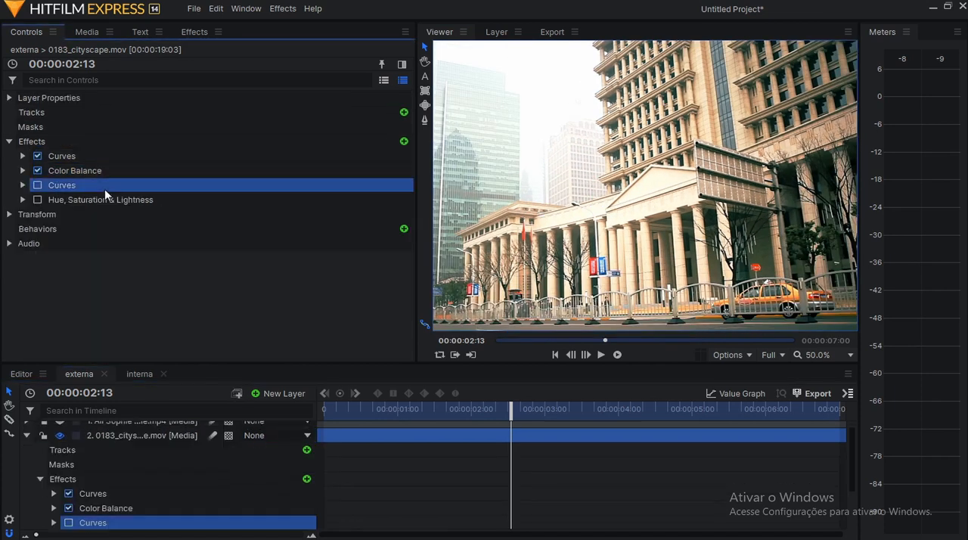
left_click(674, 226)
left_click(24, 186)
scroll(229, 185, "down", 3)
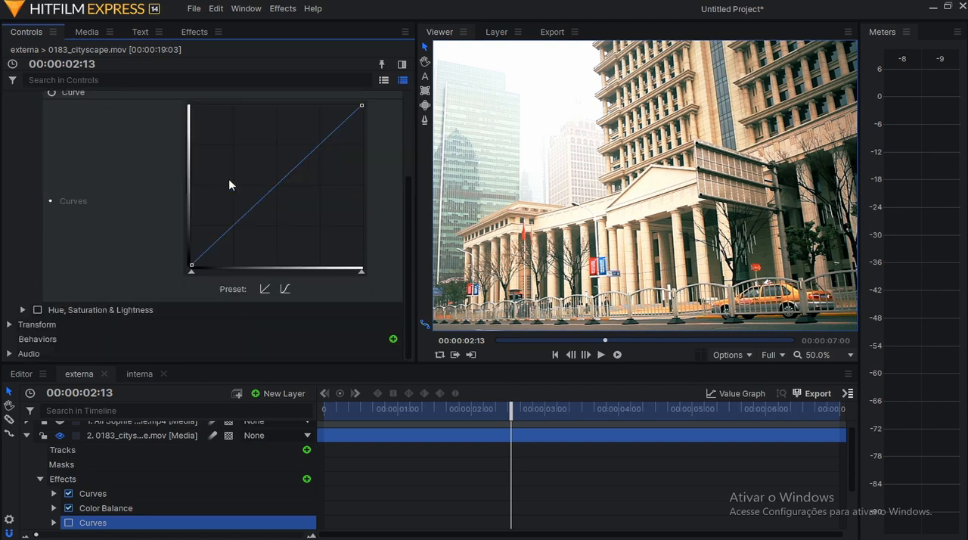
scroll(228, 181, "up", 3)
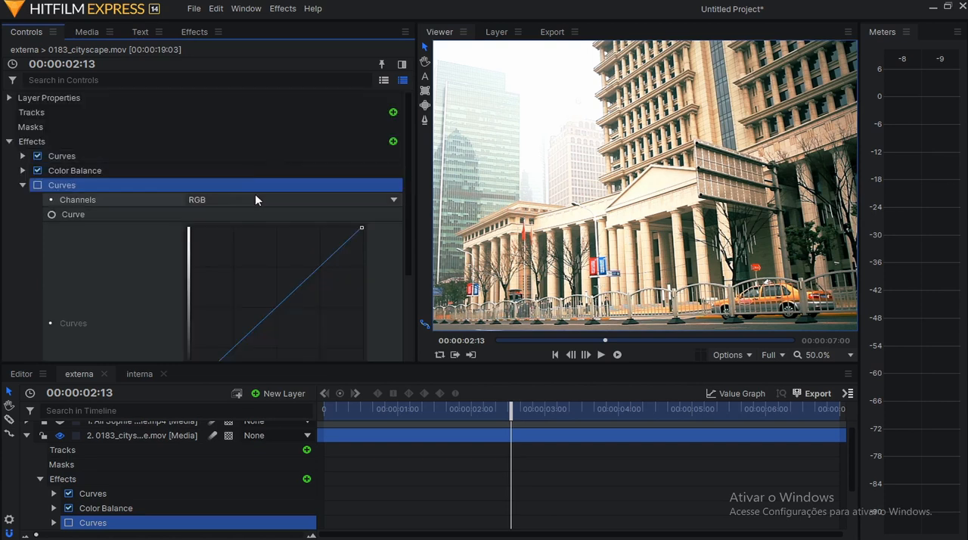
scroll(325, 235, "down", 3)
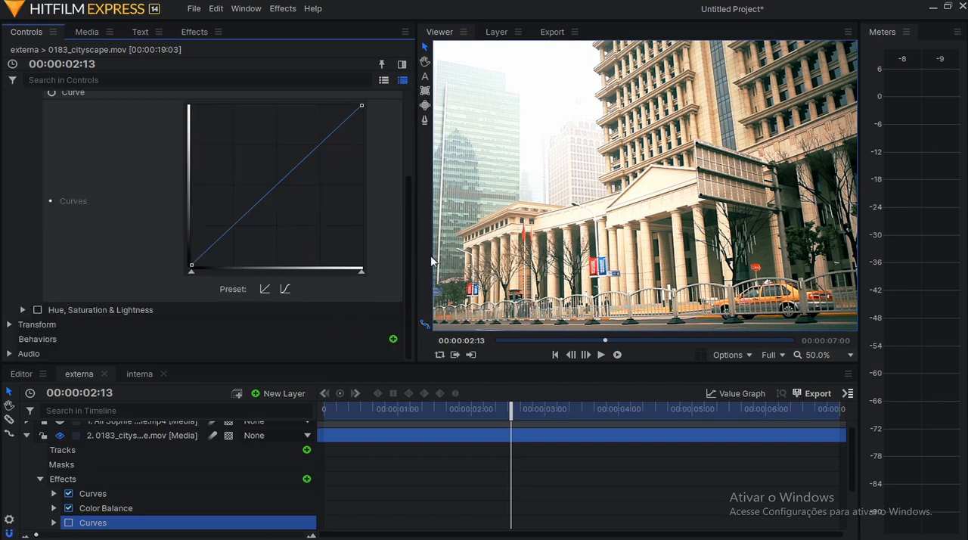
scroll(310, 213, "up", 3)
Inspect the second Curves effect's Red, Green and Blue channel curves, and return to the Green channel.
left_click(278, 199)
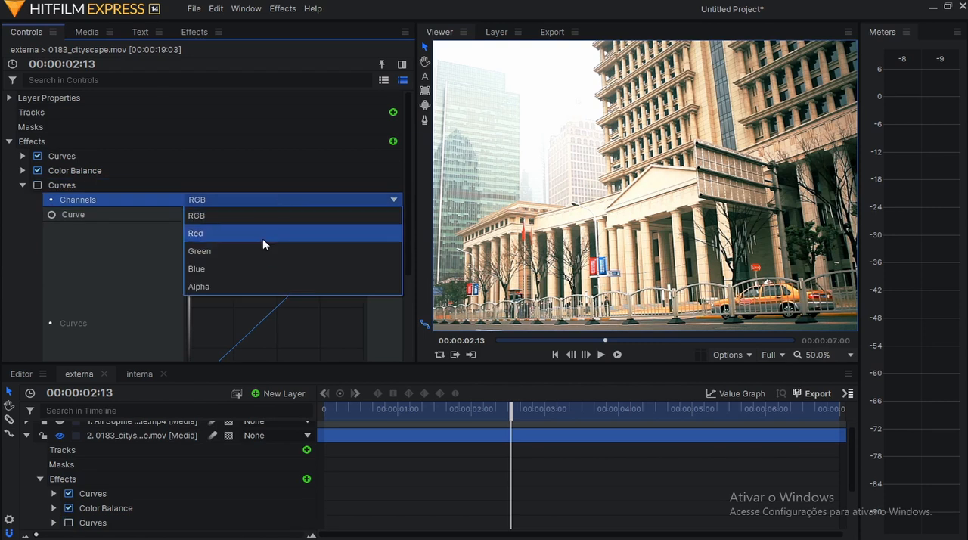
left_click(263, 239)
left_click(262, 198)
left_click(256, 247)
scroll(255, 248, "down", 3)
scroll(301, 237, "up", 3)
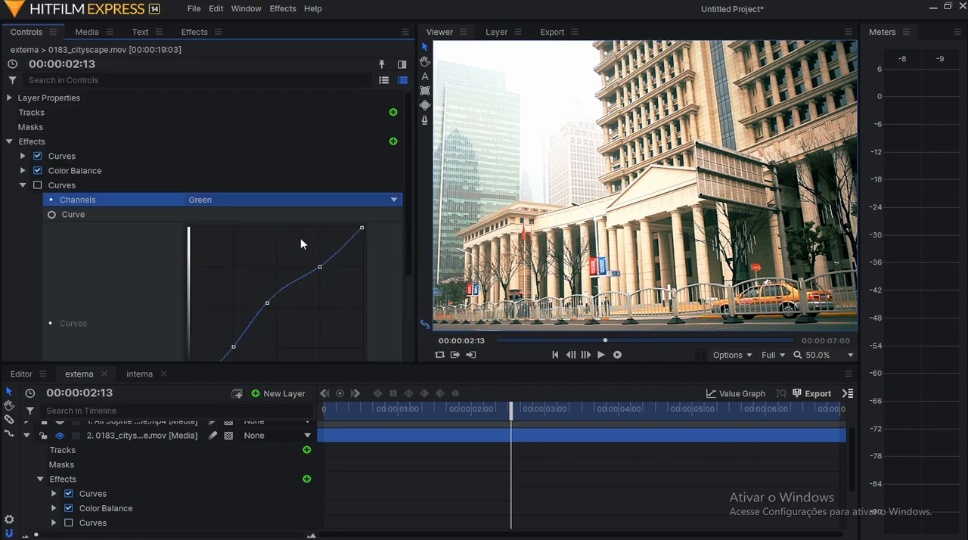
left_click(272, 203)
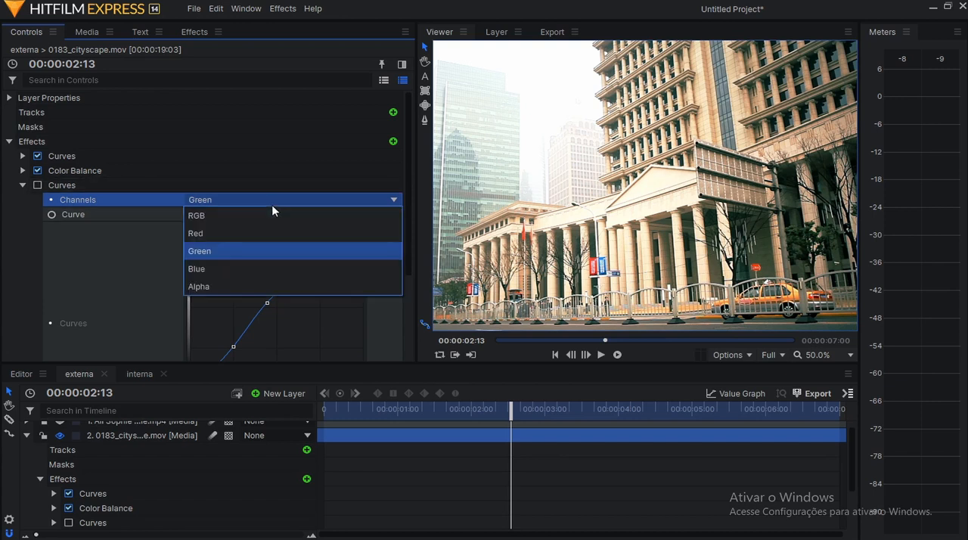
left_click(244, 269)
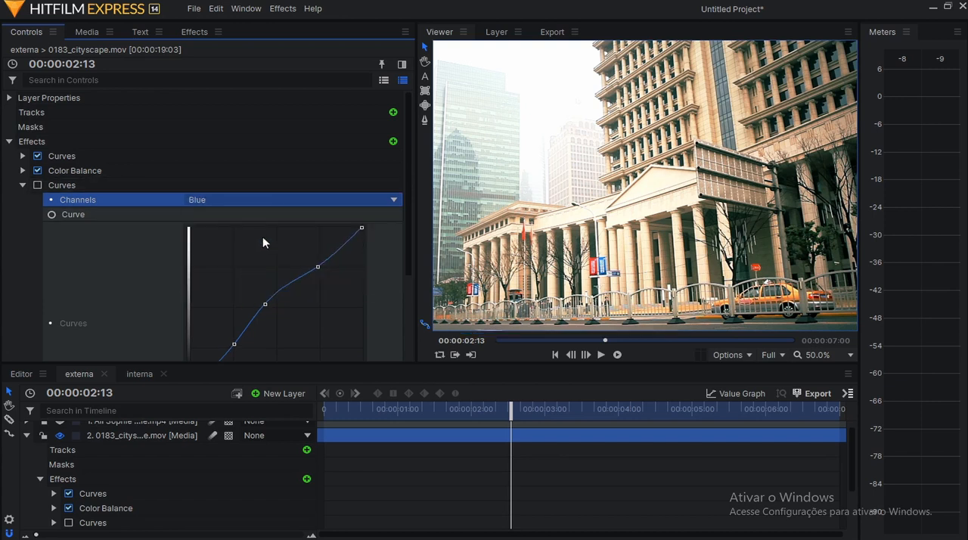
left_click(267, 199)
left_click(261, 253)
Check the cityscape's road and building against the Green curve, and enable the second Curves effect.
scroll(679, 198, "down", 1)
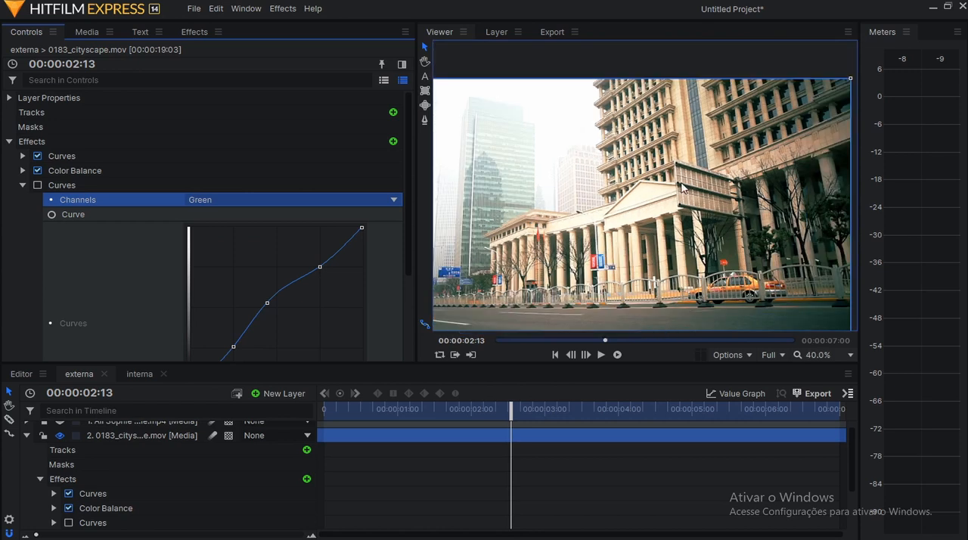
scroll(682, 259, "down", 1)
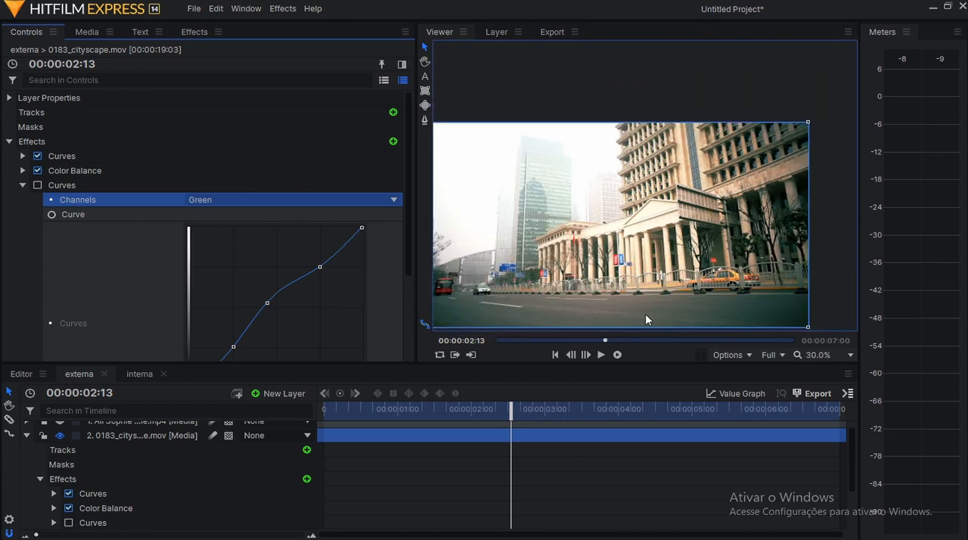
scroll(648, 320, "up", 2)
left_click_drag(697, 305, 687, 272)
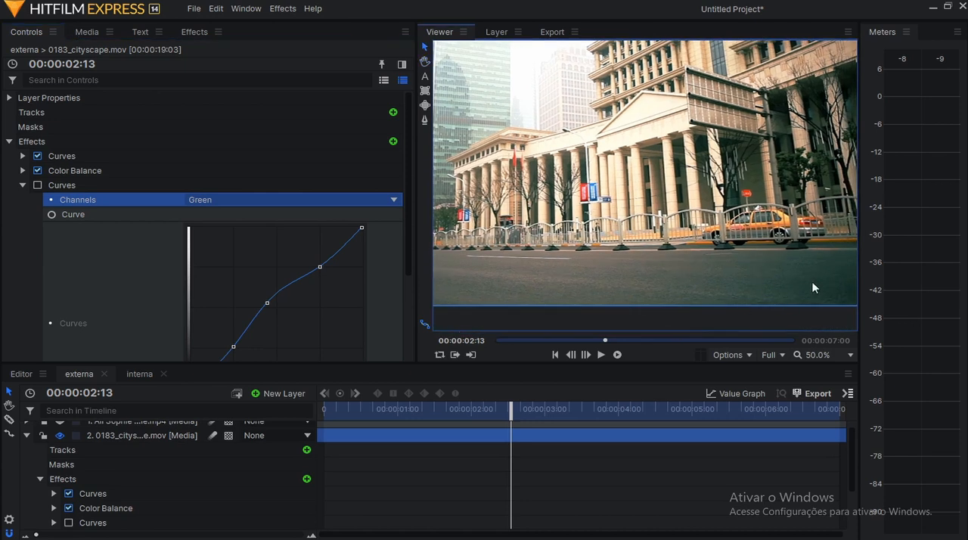
scroll(725, 273, "down", 1)
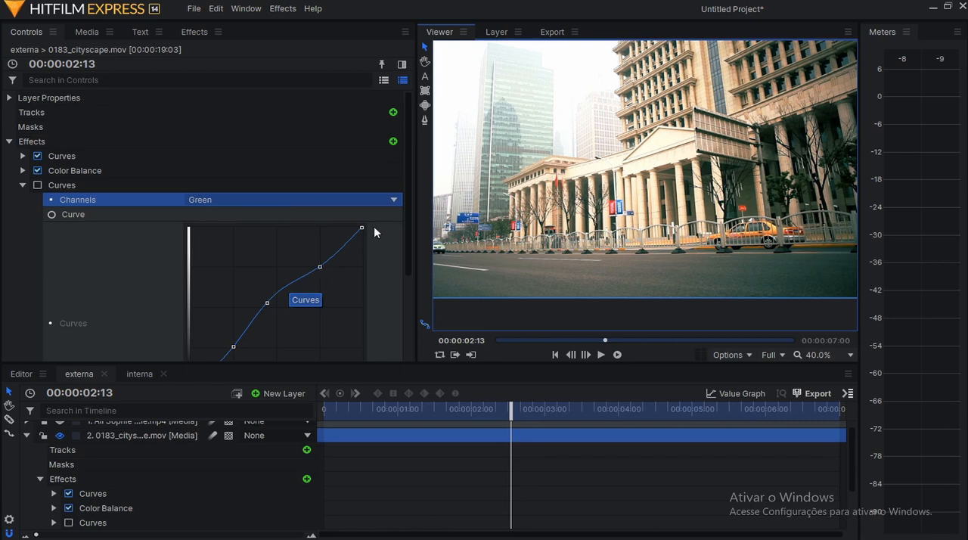
scroll(250, 257, "down", 3)
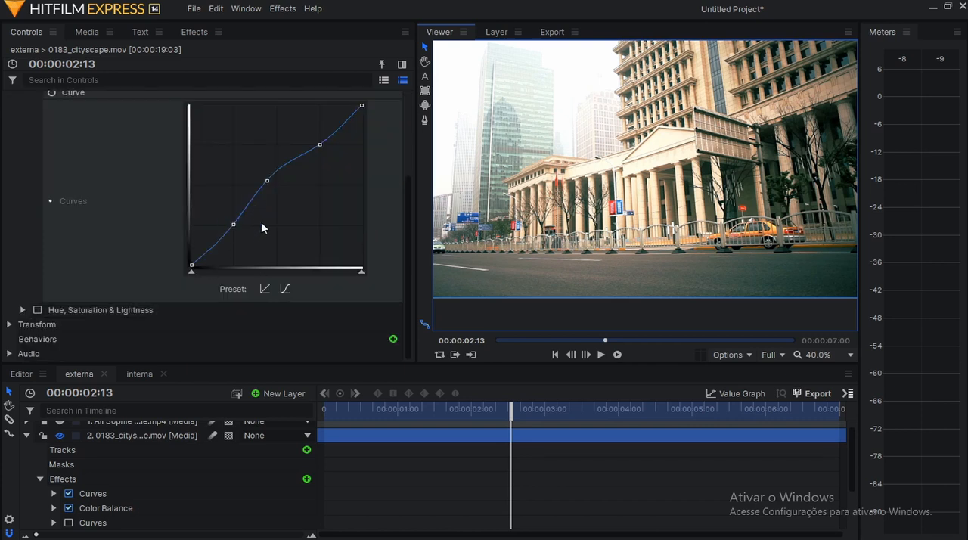
scroll(261, 228, "up", 3)
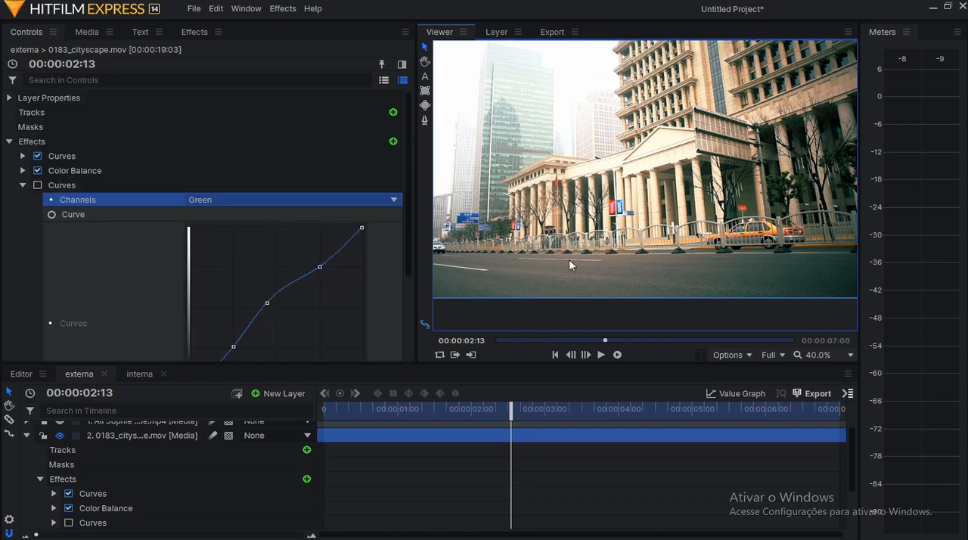
left_click(38, 185)
scroll(668, 258, "up", 1)
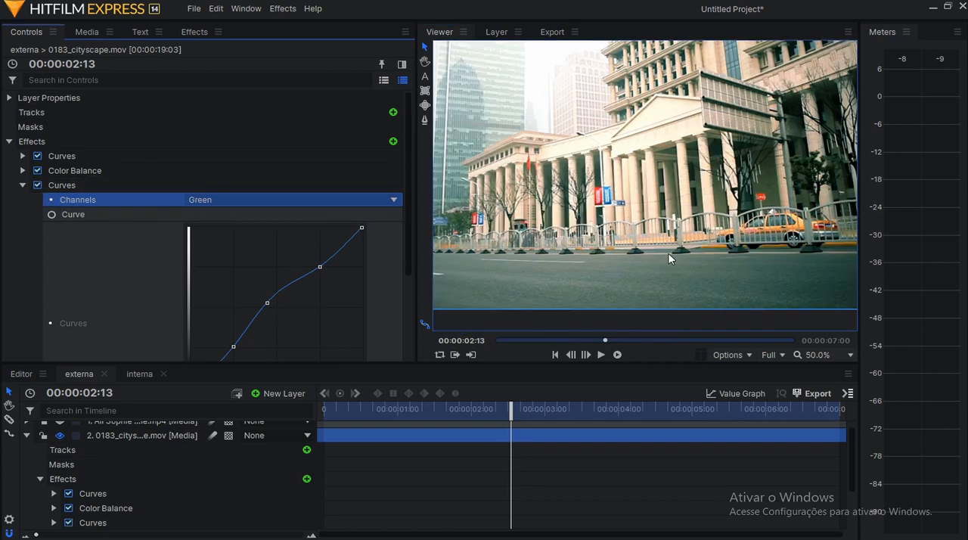
Compare the cityscape with the second Curves effect off and on, examining the road, columns and taxi at several zoom levels.
left_click(37, 186)
left_click(37, 185)
left_click(37, 186)
left_click(37, 185)
scroll(538, 273, "up", 1)
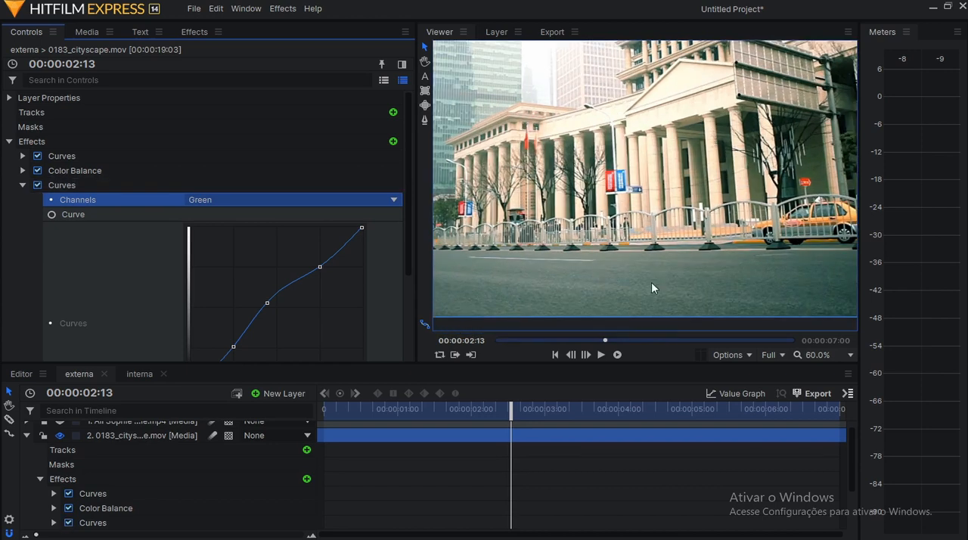
left_click(38, 185)
left_click(38, 186)
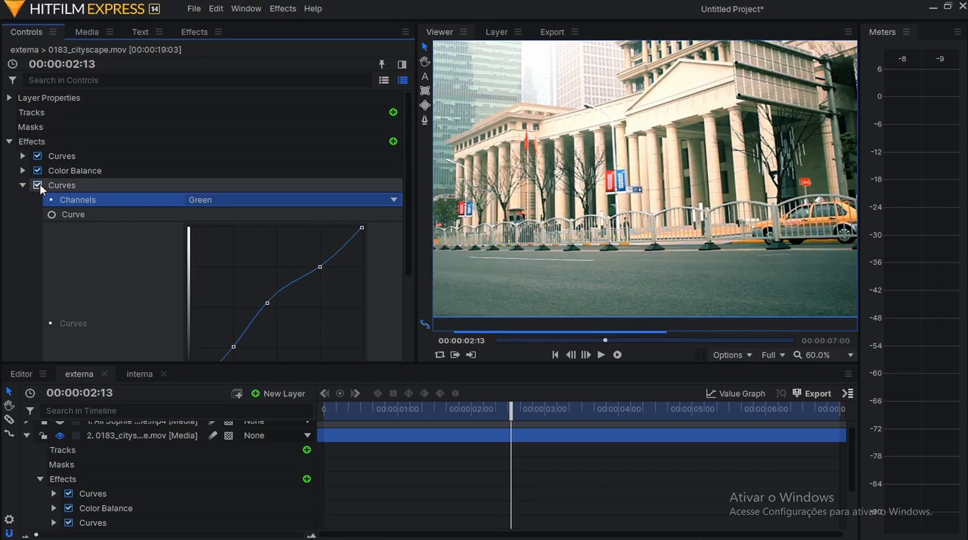
scroll(728, 208, "down", 1)
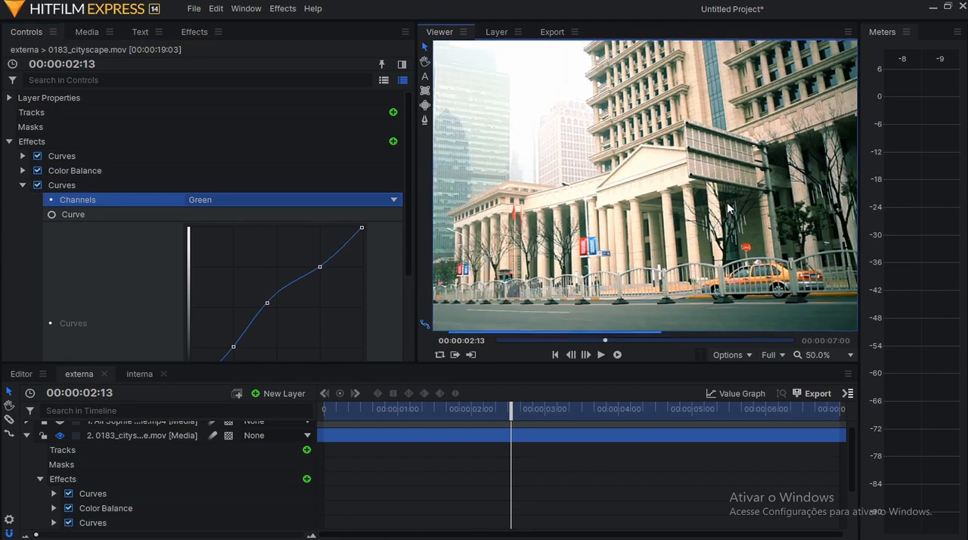
scroll(725, 207, "down", 1)
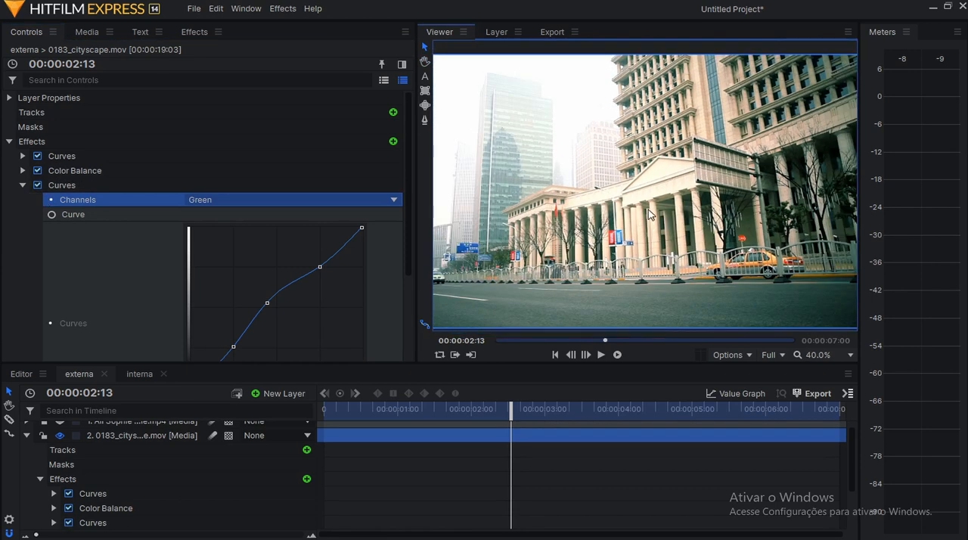
scroll(650, 214, "up", 4)
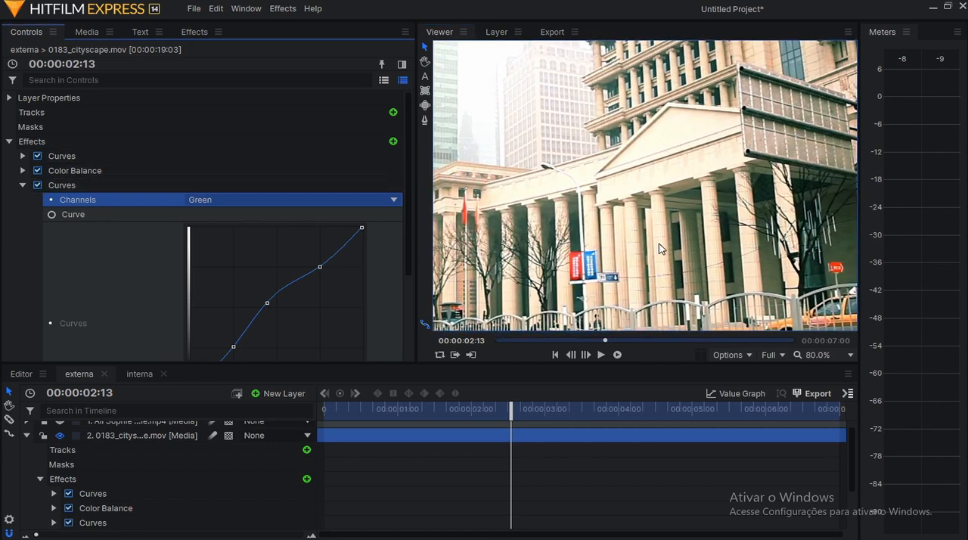
scroll(658, 249, "down", 4)
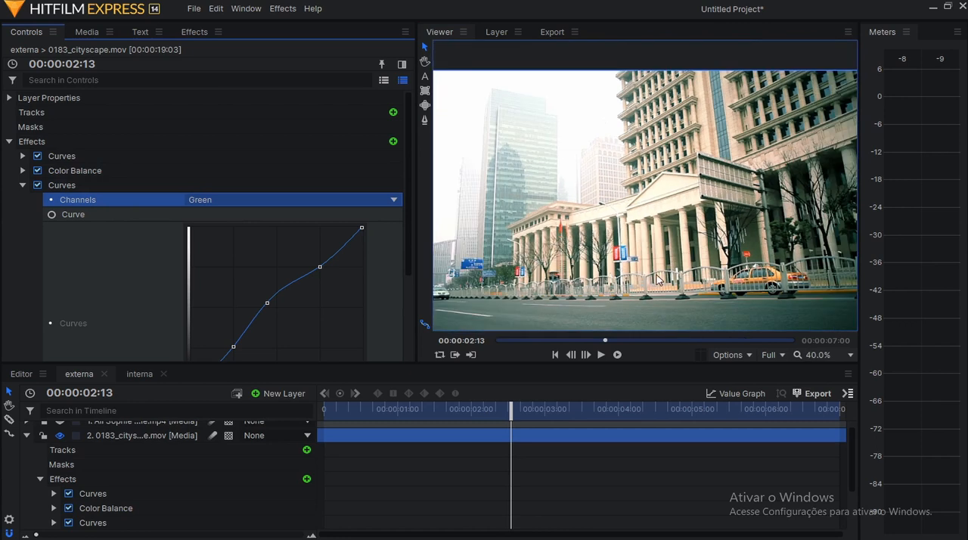
scroll(657, 284, "up", 1)
scroll(793, 300, "up", 2)
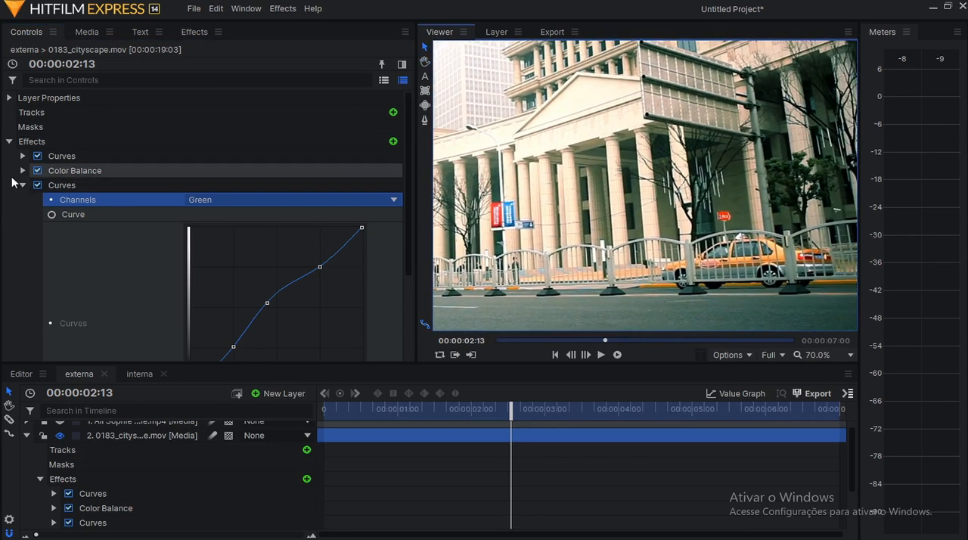
Collapse the second Curves effect, expand Hue, Saturation & Lightness to review its Yellow settings, and enable that effect.
left_click(22, 184)
left_click(126, 202)
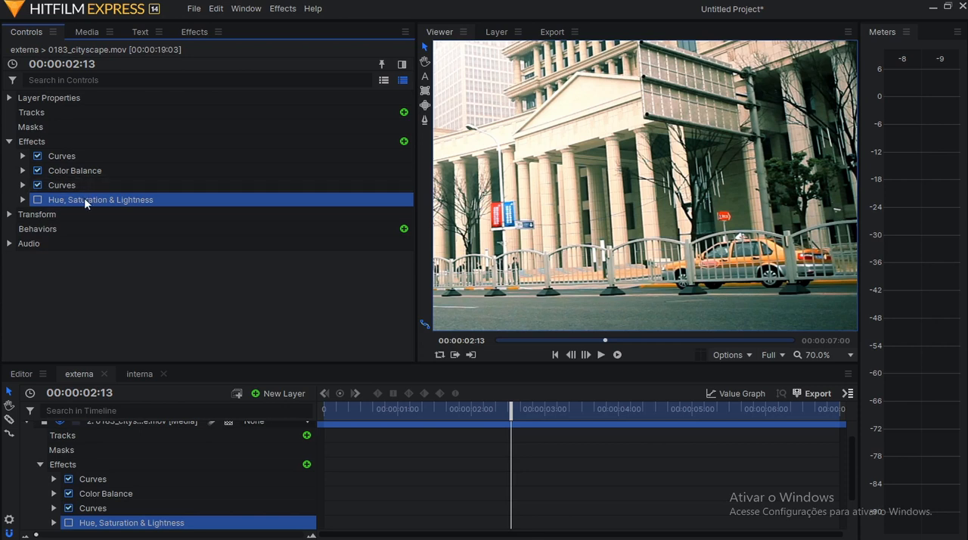
left_click(22, 200)
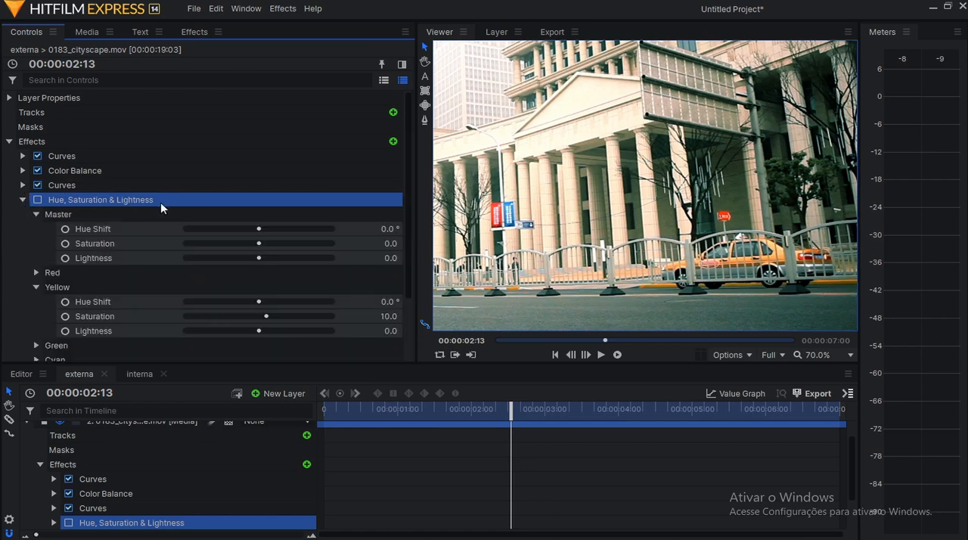
scroll(166, 249, "down", 1)
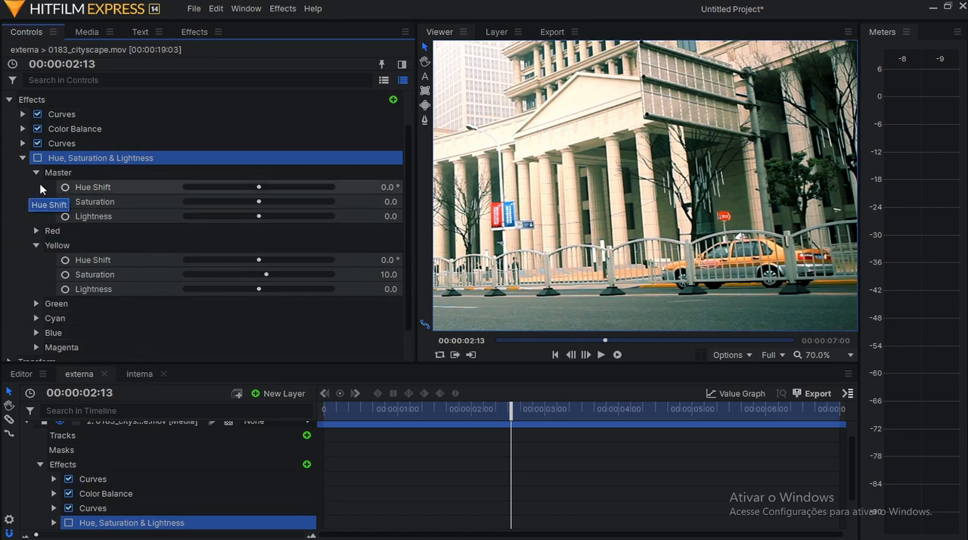
left_click(117, 247)
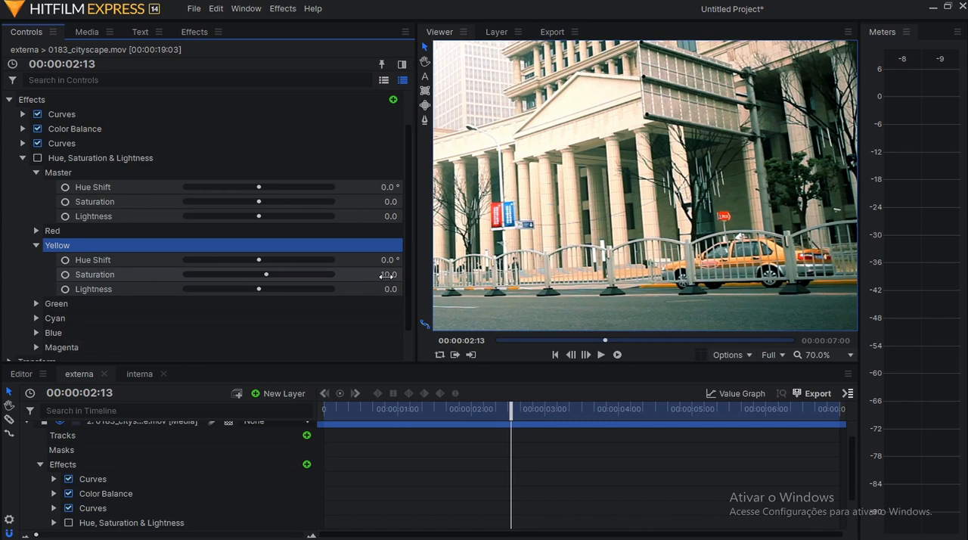
left_click(37, 158)
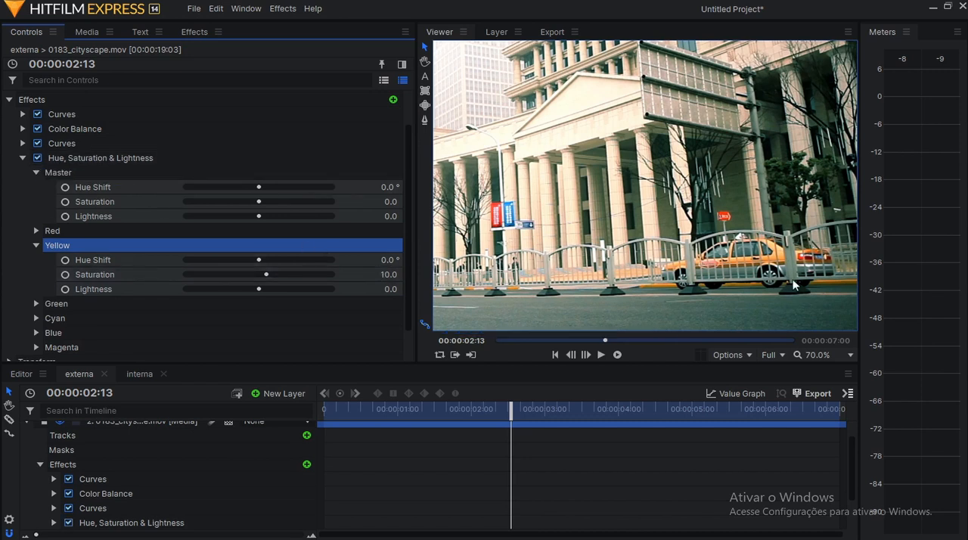
Set the Yellow saturation to 13 in Hue, Saturation & Lightness, and expand the Green, Cyan, Blue and Magenta settings.
scroll(771, 261, "up", 2)
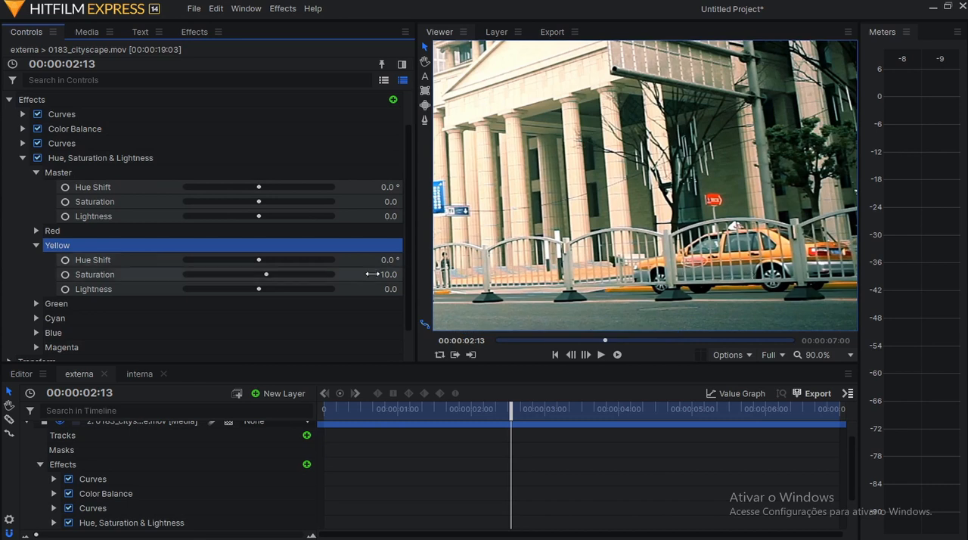
left_click_drag(388, 275, 391, 274)
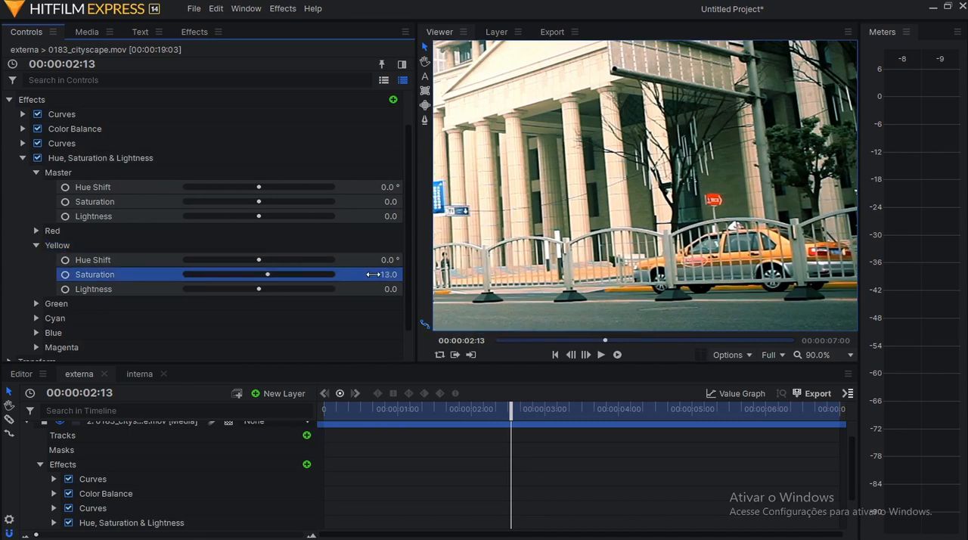
left_click(36, 304)
scroll(35, 305, "down", 2)
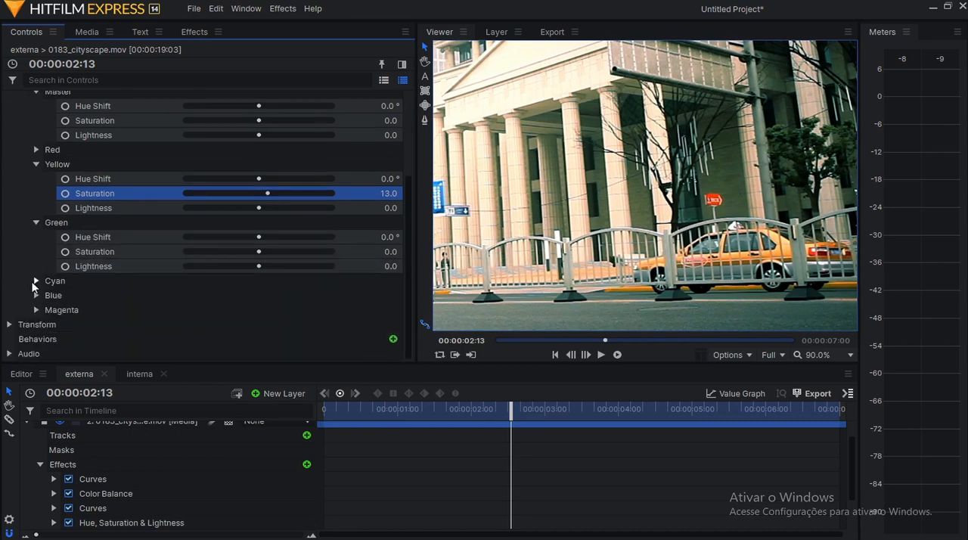
left_click(36, 281)
scroll(29, 282, "down", 1)
left_click(34, 294)
scroll(35, 296, "down", 1)
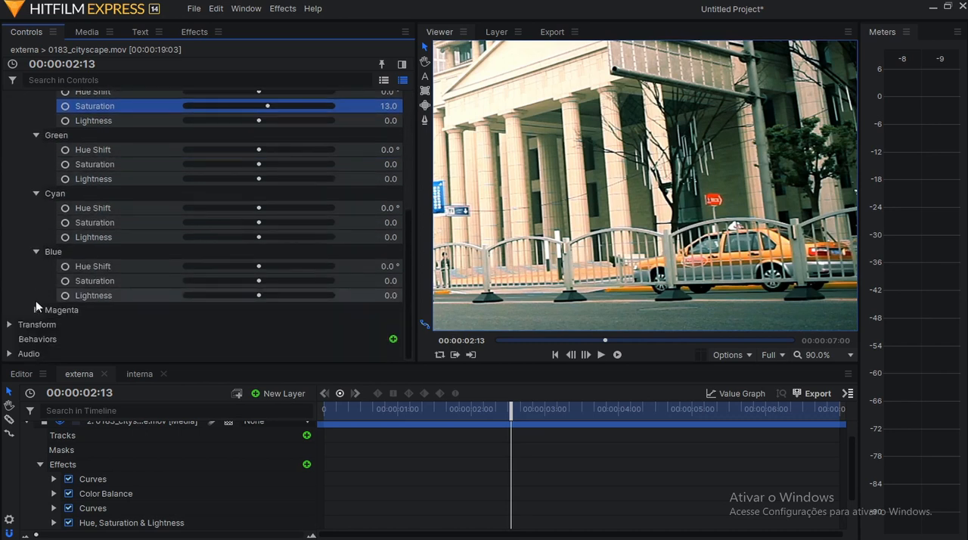
left_click(36, 309)
scroll(36, 311, "down", 1)
scroll(35, 310, "up", 2)
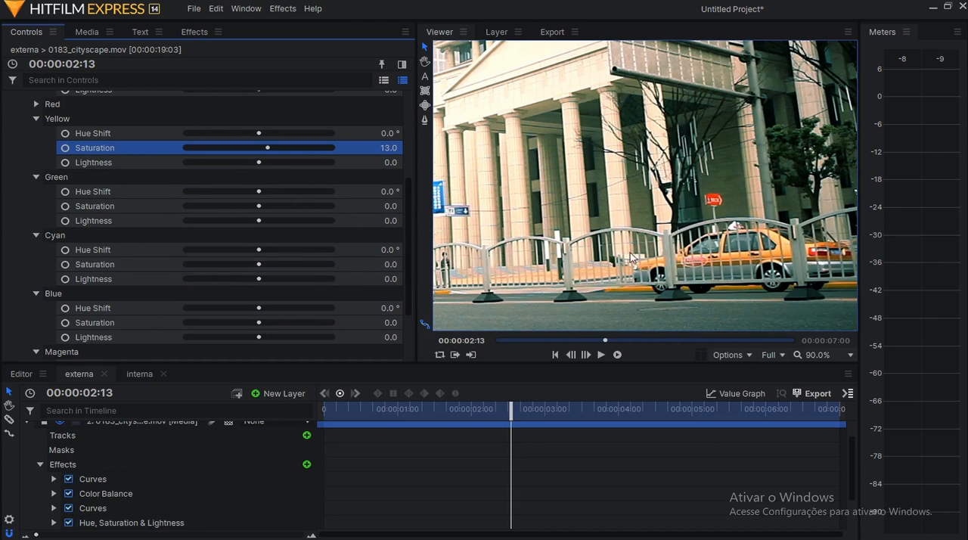
Set the Cyan saturation to 18 in Hue, Saturation & Lightness, checking the cityscape's buildings, road and taxi.
scroll(619, 239, "down", 2)
scroll(618, 239, "down", 2)
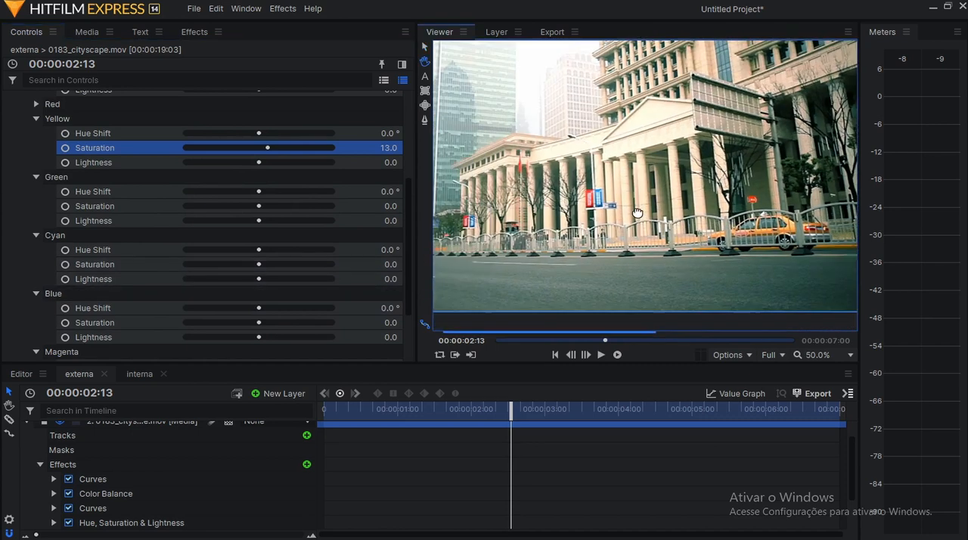
scroll(476, 264, "up", 2)
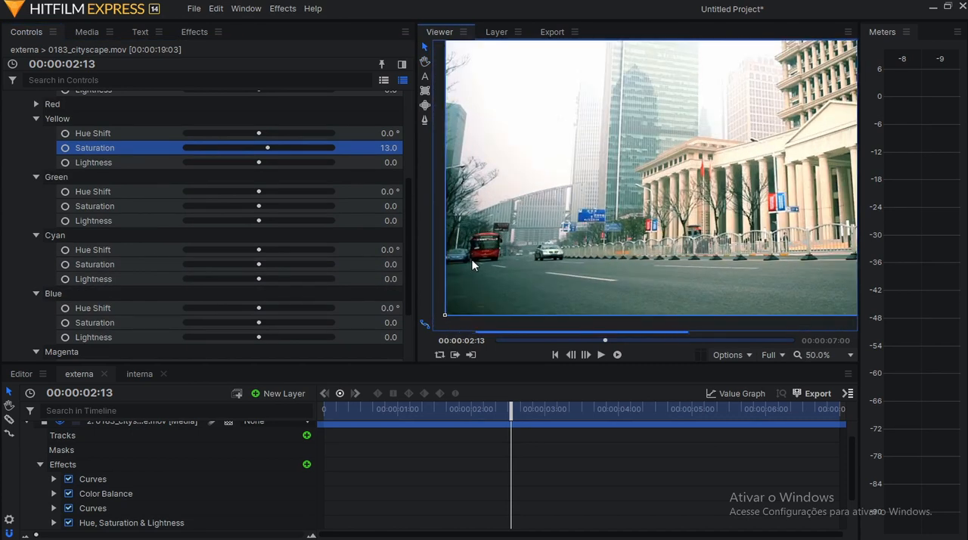
scroll(680, 260, "up", 1)
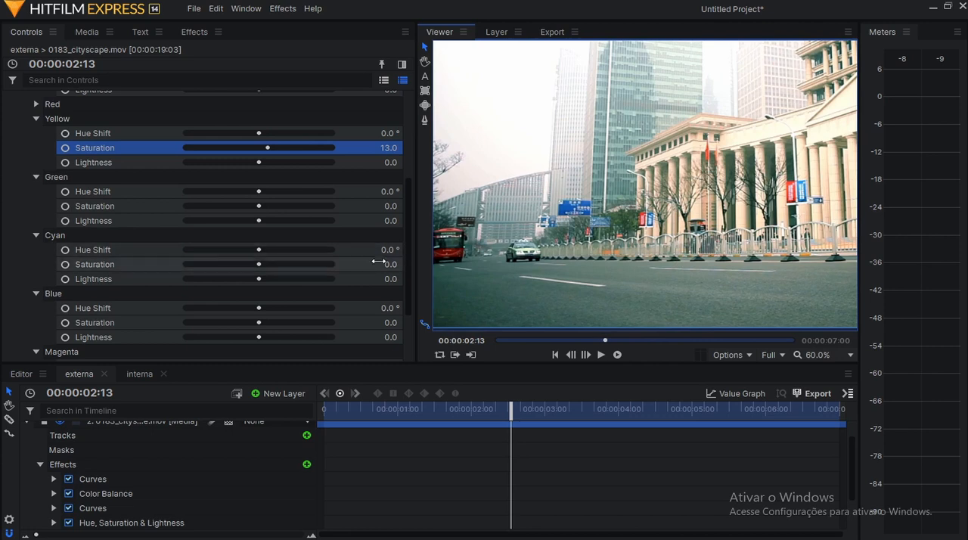
left_click_drag(380, 264, 394, 264)
scroll(747, 267, "down", 3)
scroll(788, 263, "up", 3)
left_click_drag(788, 263, 606, 291)
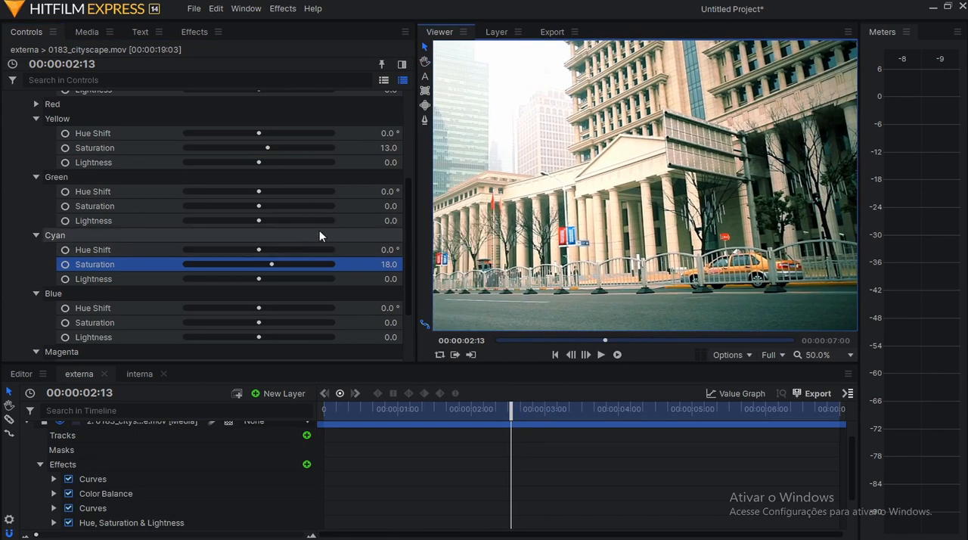
Collapse the cityscape's effect settings and enlarge the Viewer area in width and height.
scroll(143, 238, "up", 4)
left_click(23, 114)
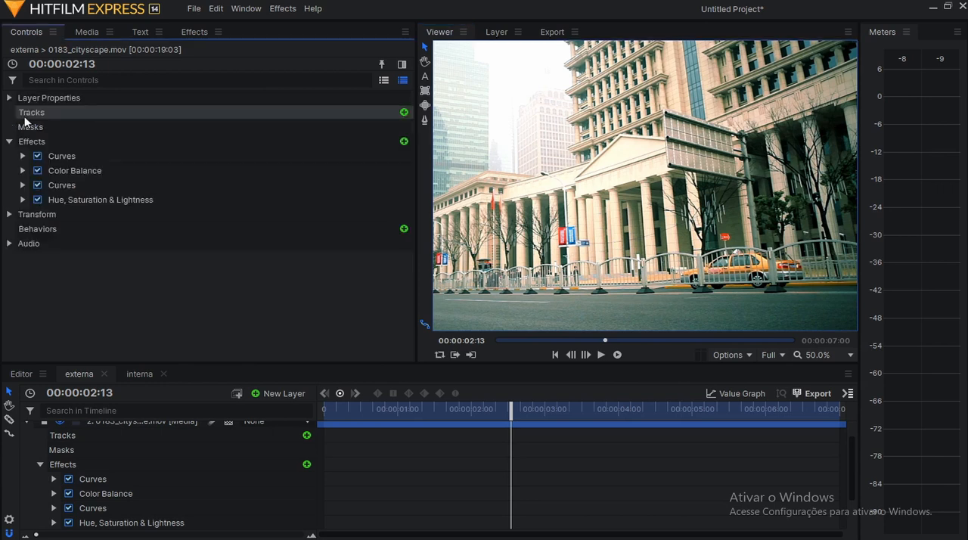
scroll(589, 253, "down", 2)
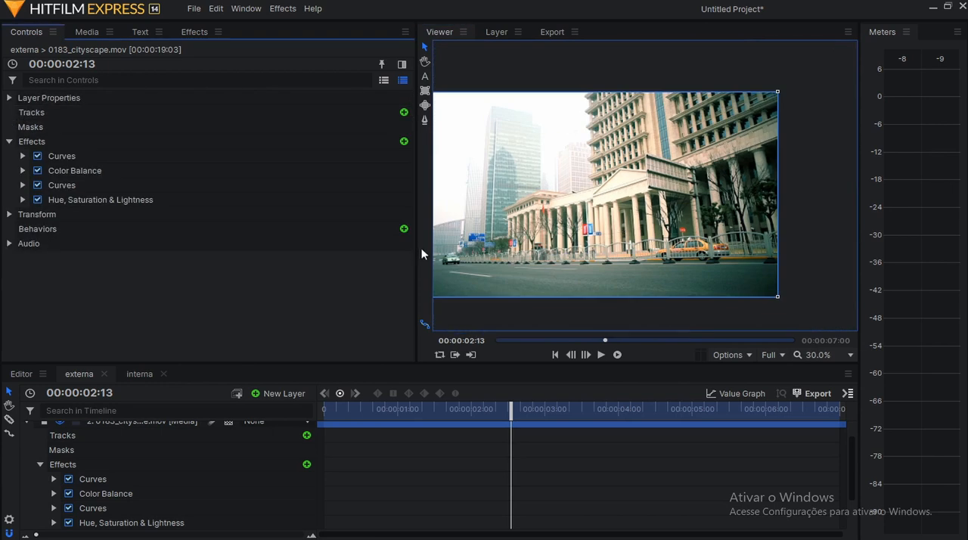
left_click_drag(417, 250, 179, 250)
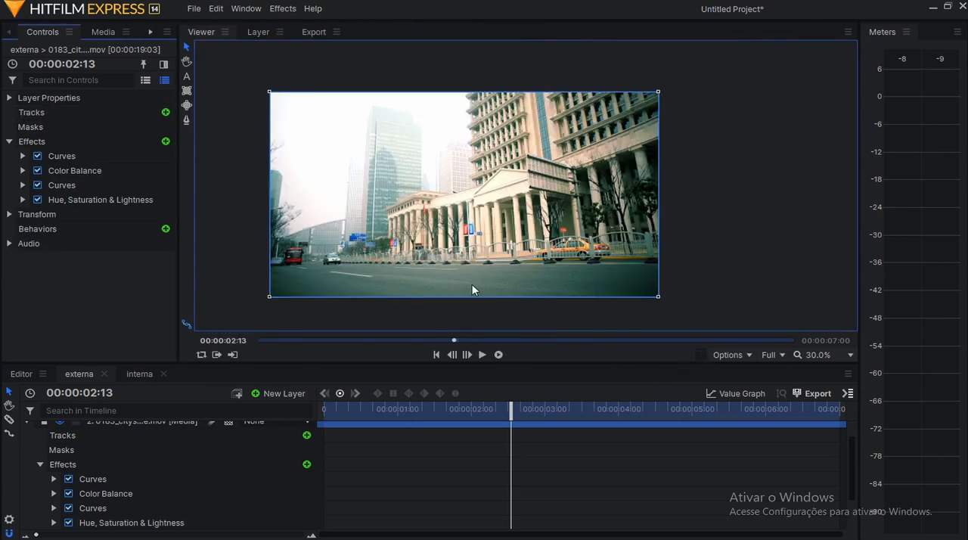
left_click_drag(647, 364, 648, 400)
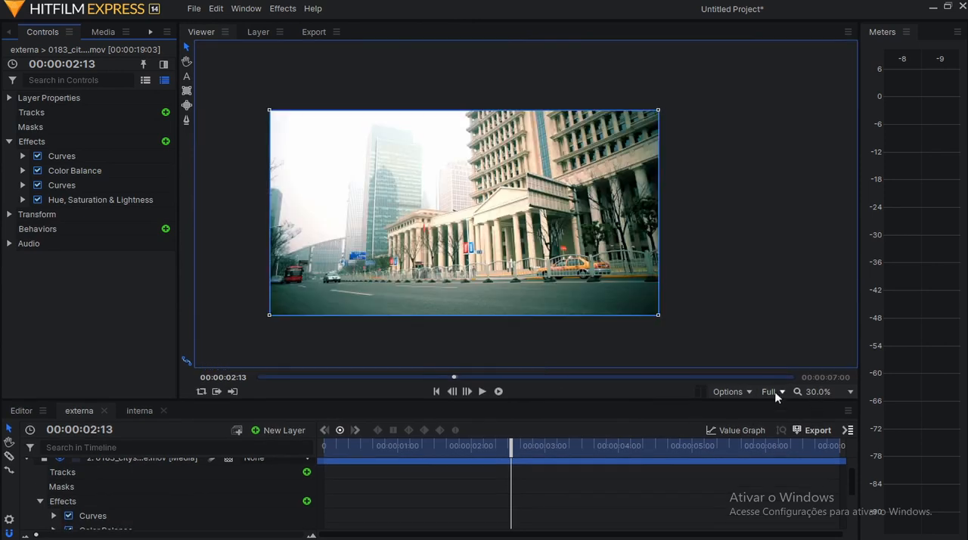
Scale the cityscape to fit the enlarged Viewer.
left_click(776, 391)
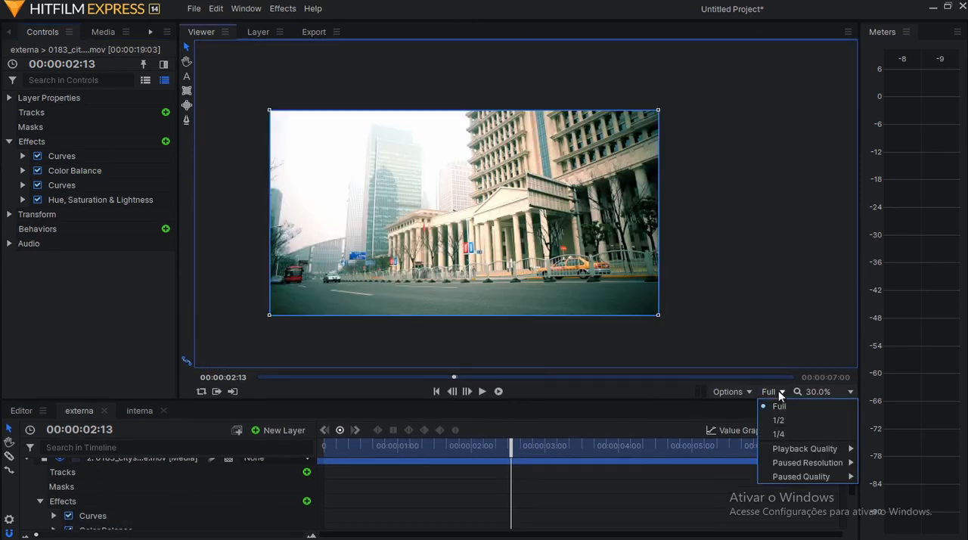
left_click(738, 391)
left_click(746, 505)
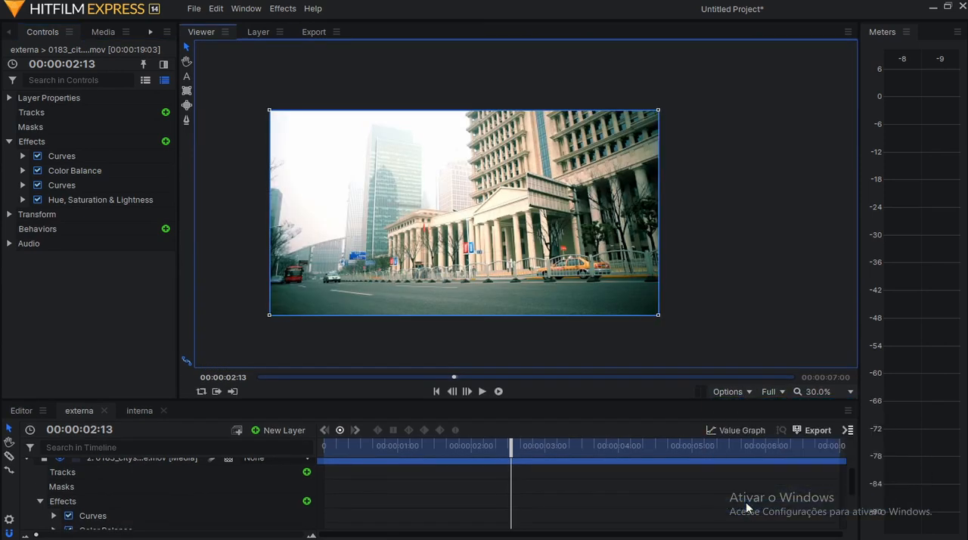
left_click(809, 376)
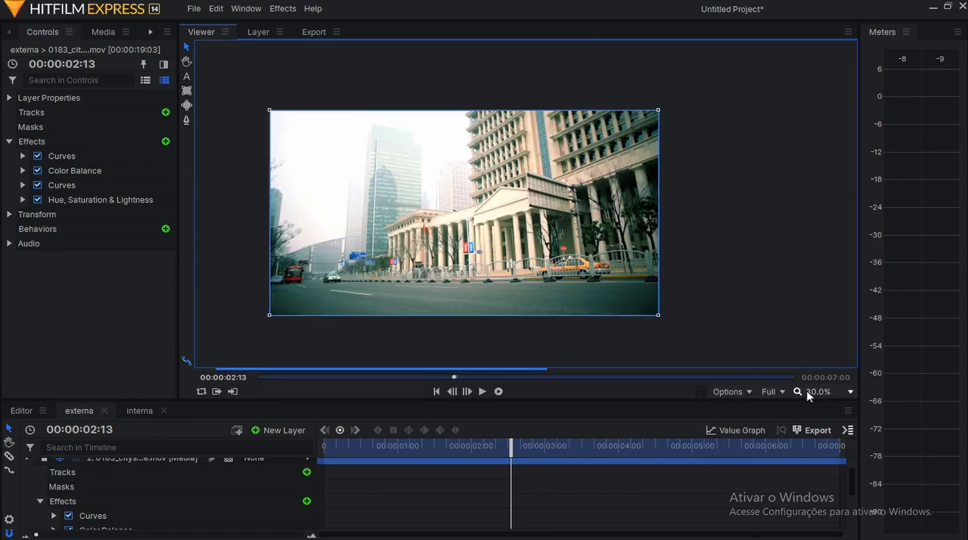
left_click(815, 392)
left_click(820, 374)
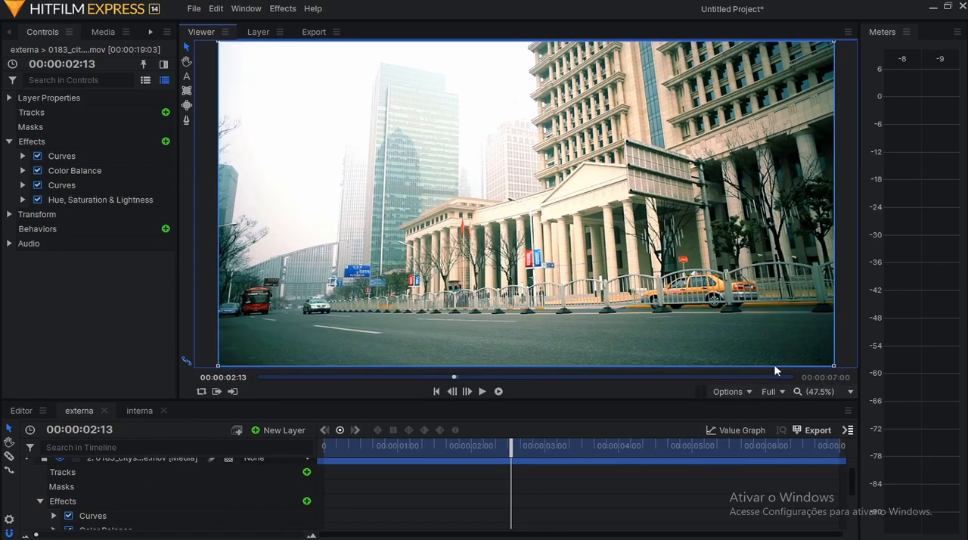
Select all four cityscape effects and compare the shot with them disabled and enabled, leaving them enabled.
left_click(81, 153)
left_click(104, 199, "shift")
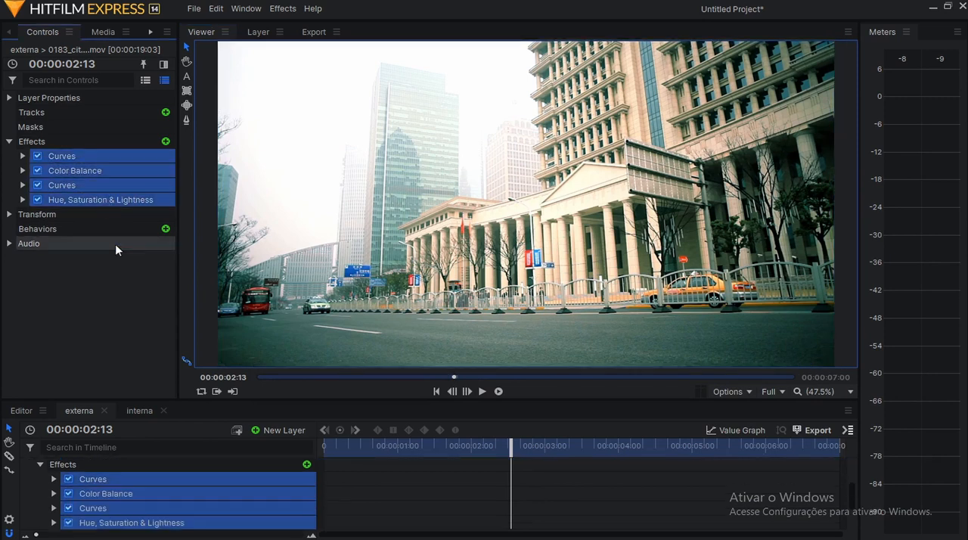
scroll(160, 527, "up", 2)
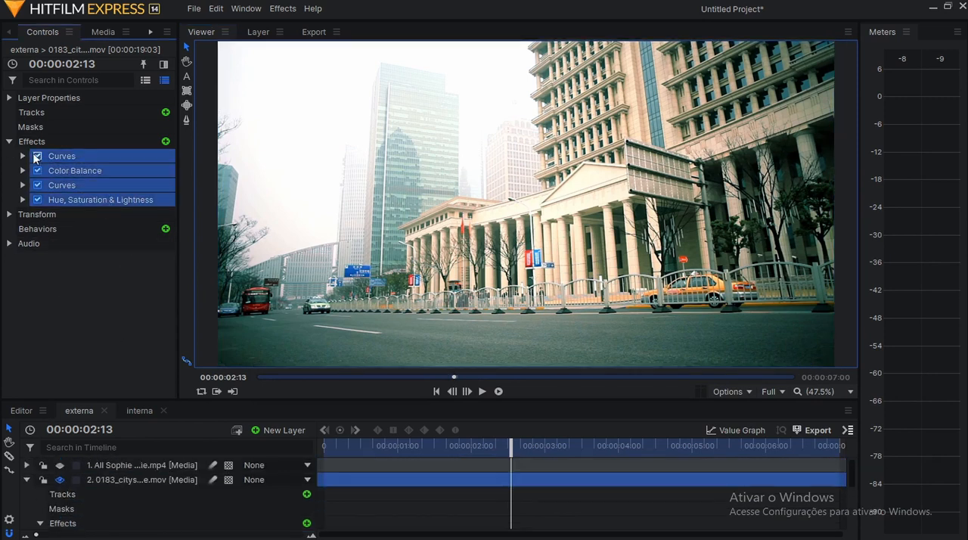
left_click(36, 156)
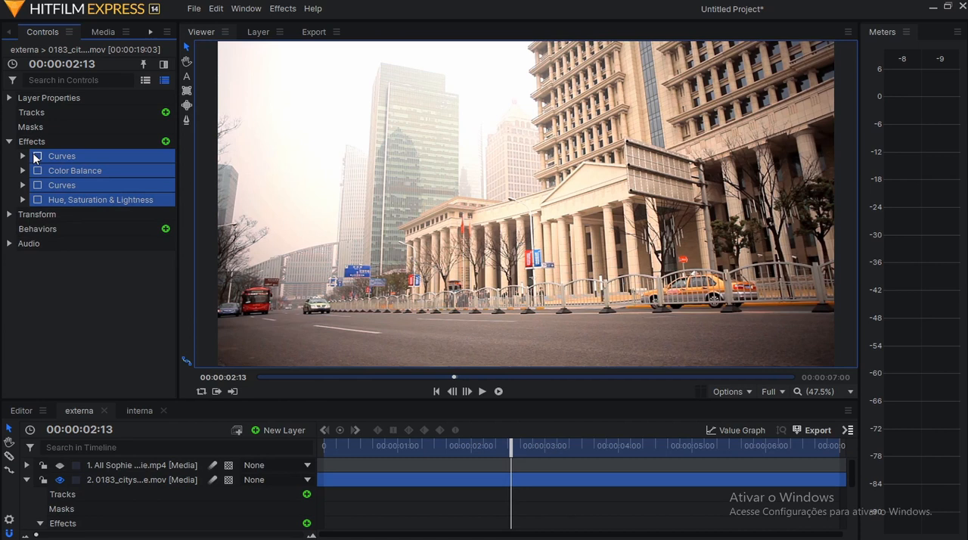
left_click(36, 156)
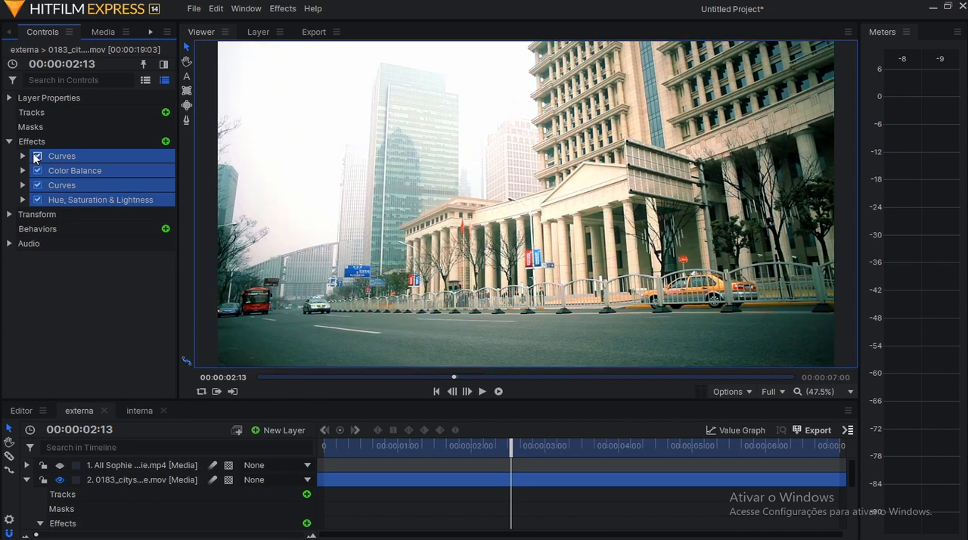
left_click(36, 156)
left_click(36, 155)
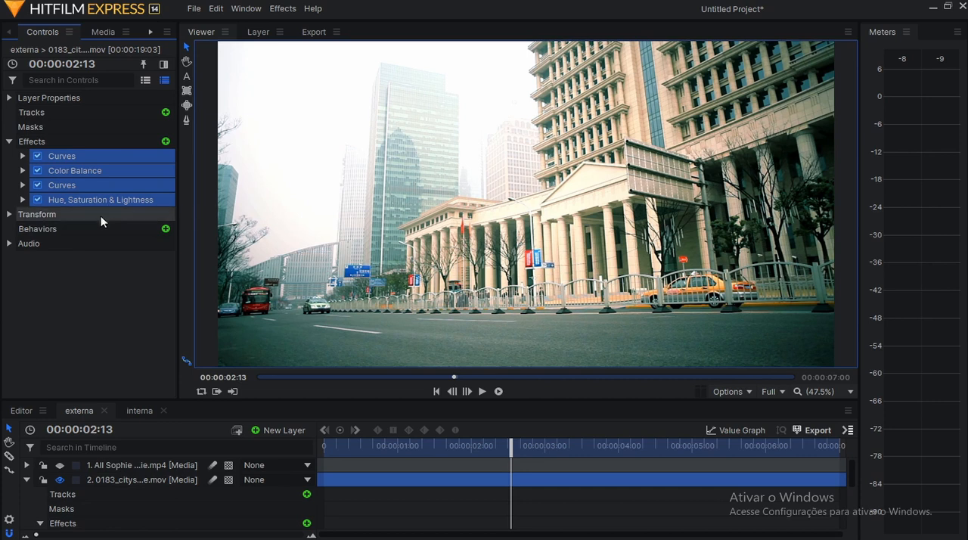
Compare the graded cityscape with the film reference by repeatedly showing and hiding the reference layer above it.
left_click(61, 465)
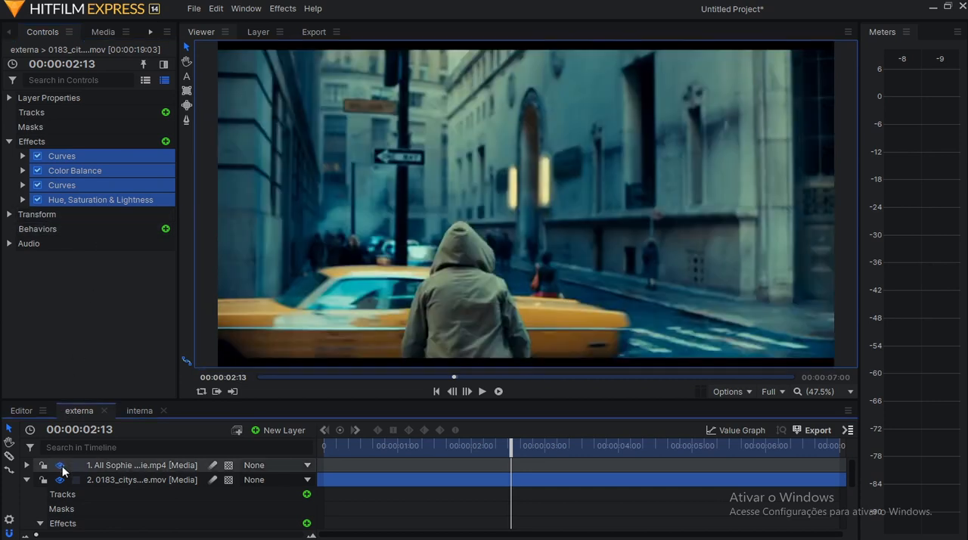
scroll(424, 251, "down", 2)
scroll(417, 254, "up", 2)
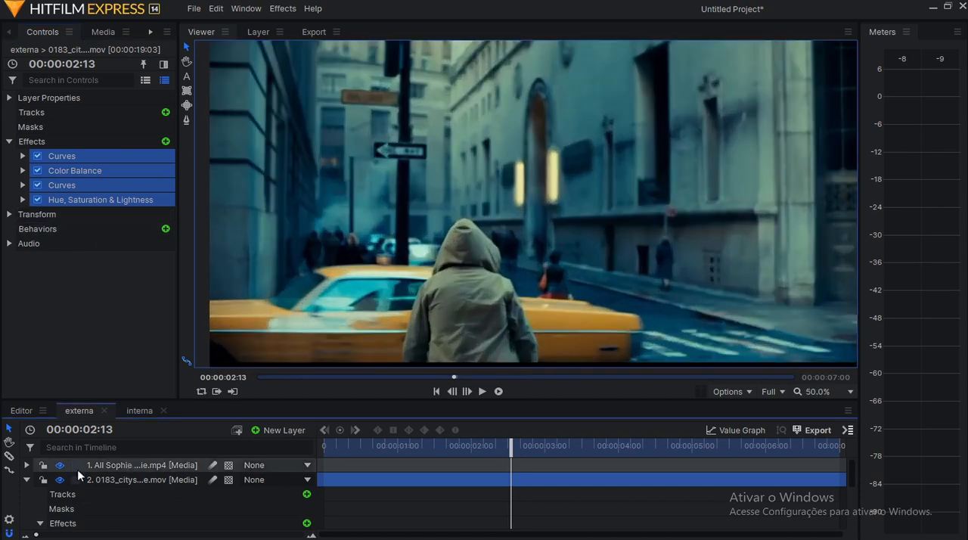
left_click(62, 465)
left_click(62, 465)
left_click(62, 465)
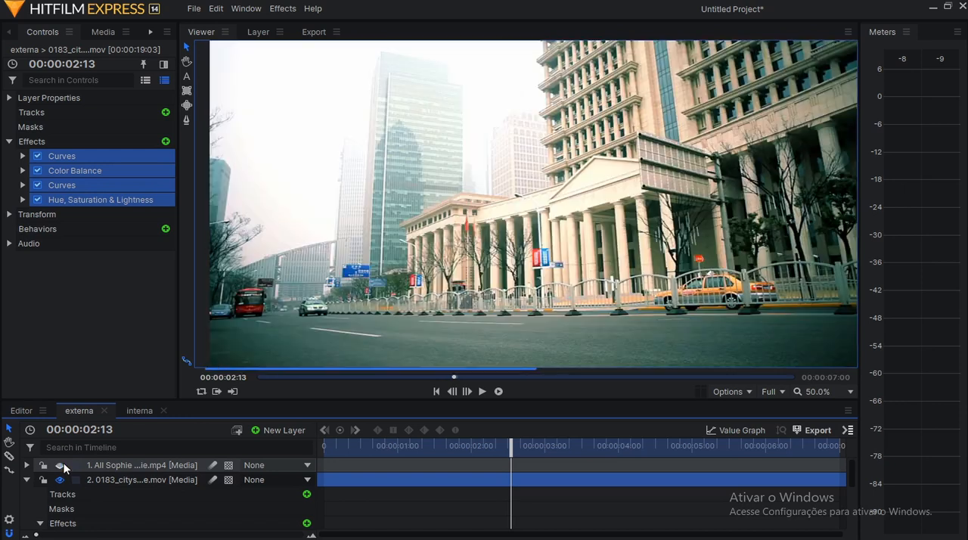
left_click(62, 465)
left_click(62, 465)
left_click(62, 465)
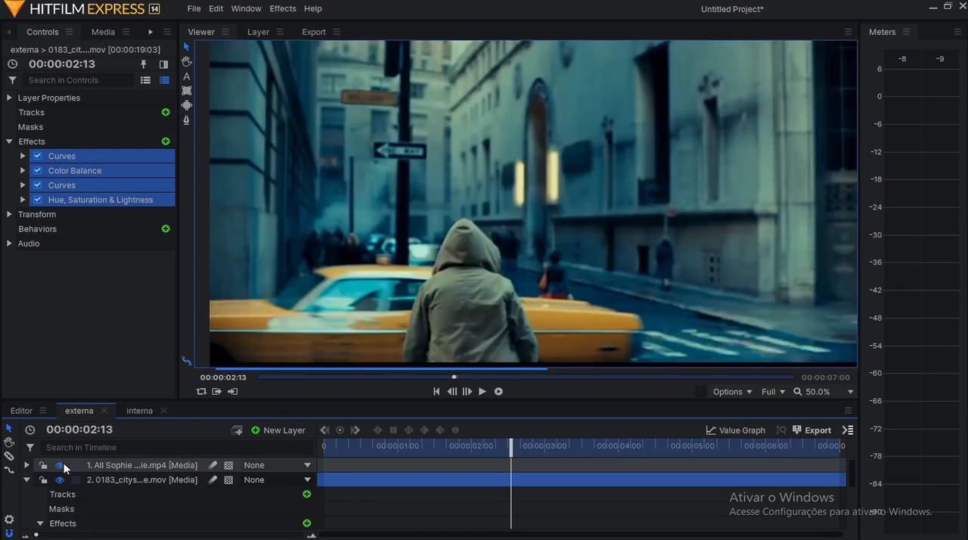
left_click(62, 465)
left_click(62, 465)
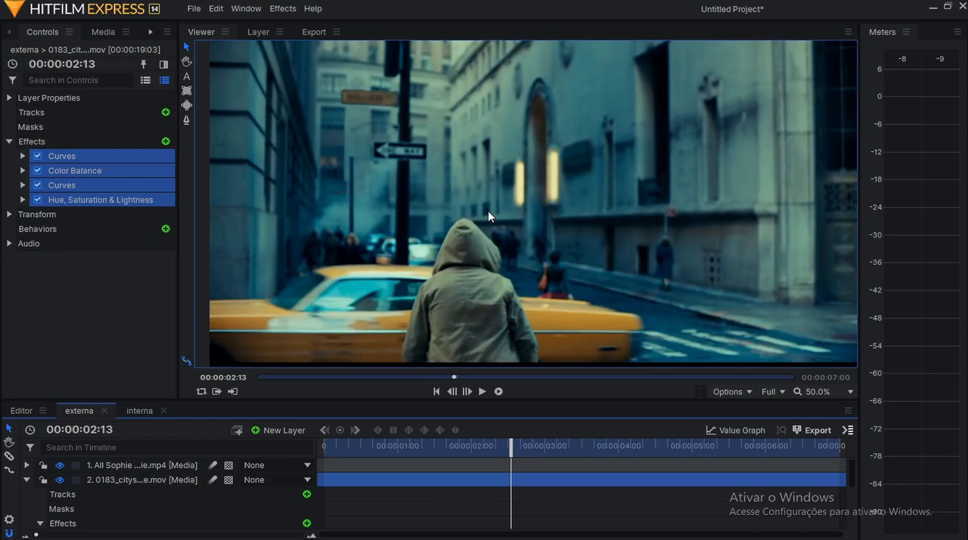
Hide the film reference layer and save the four cityscape effects as a preset named jocker in Film Looks.
left_click_drag(177, 270, 316, 257)
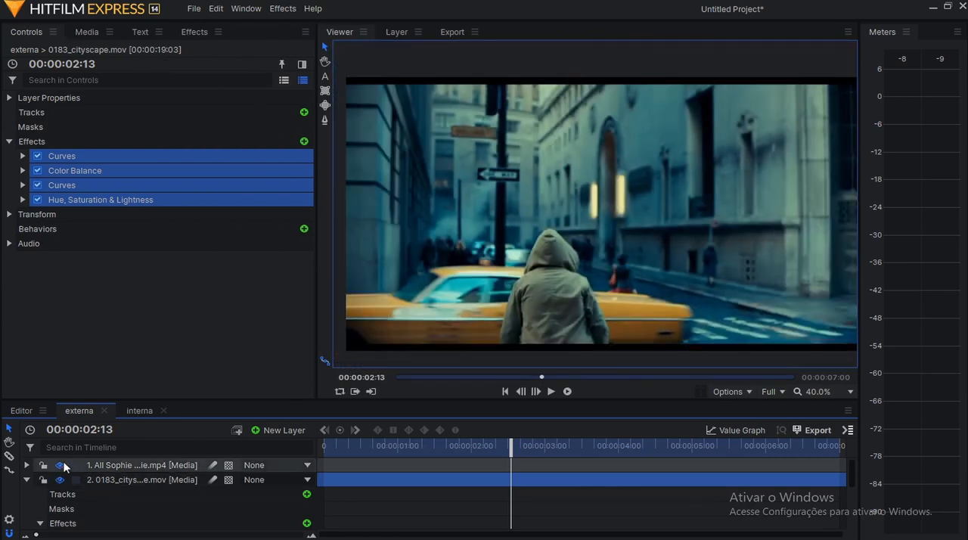
left_click(59, 465)
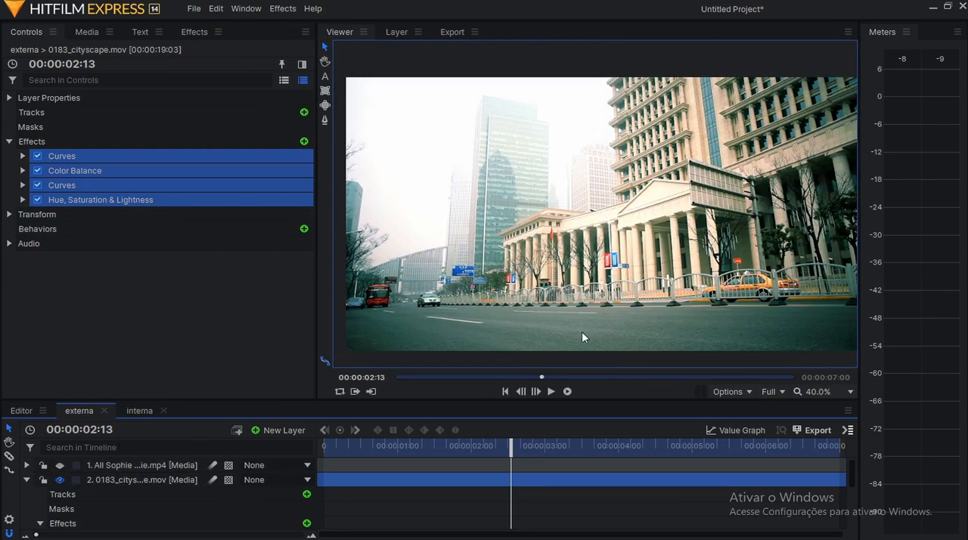
right_click(118, 160)
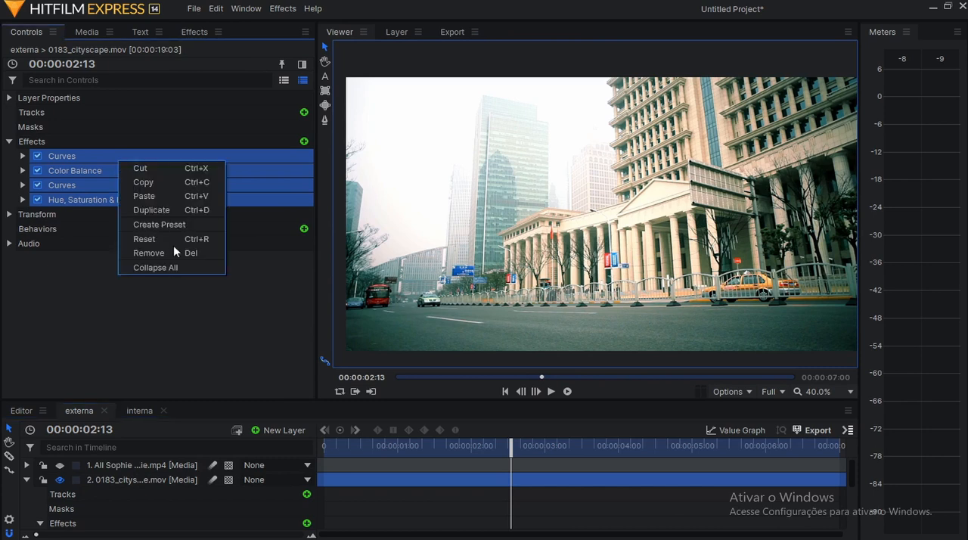
left_click(175, 226)
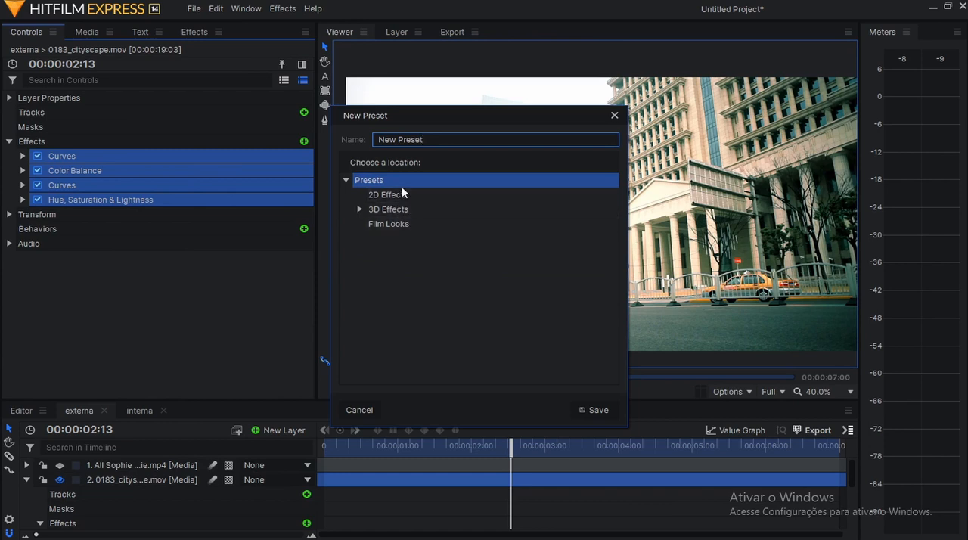
left_click(400, 225)
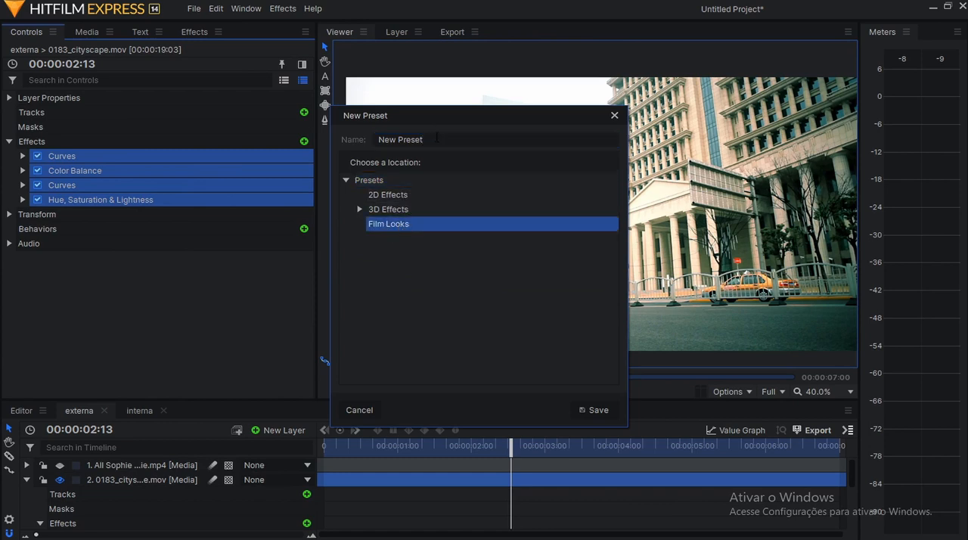
left_click_drag(437, 136, 356, 138)
type("jo")
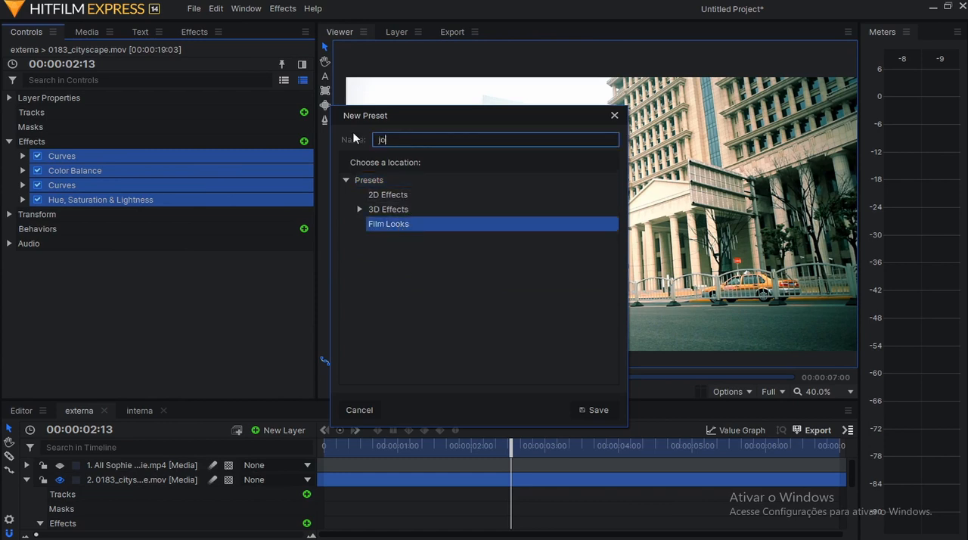
type("cker")
left_click(610, 414)
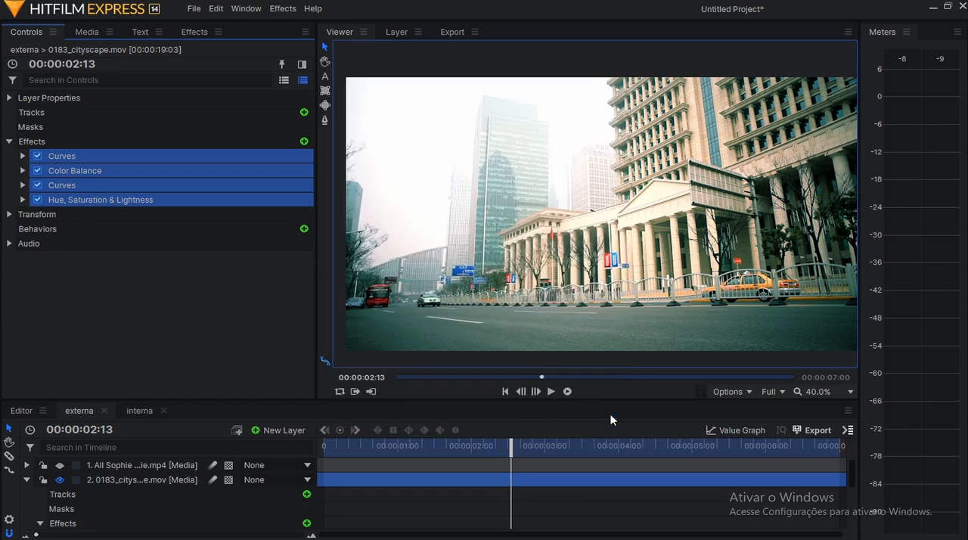
Search the effects for "jo", apply the jocker preset to the Pexels video layer in cena dois, and collapse the layer.
left_click_drag(614, 403, 608, 296)
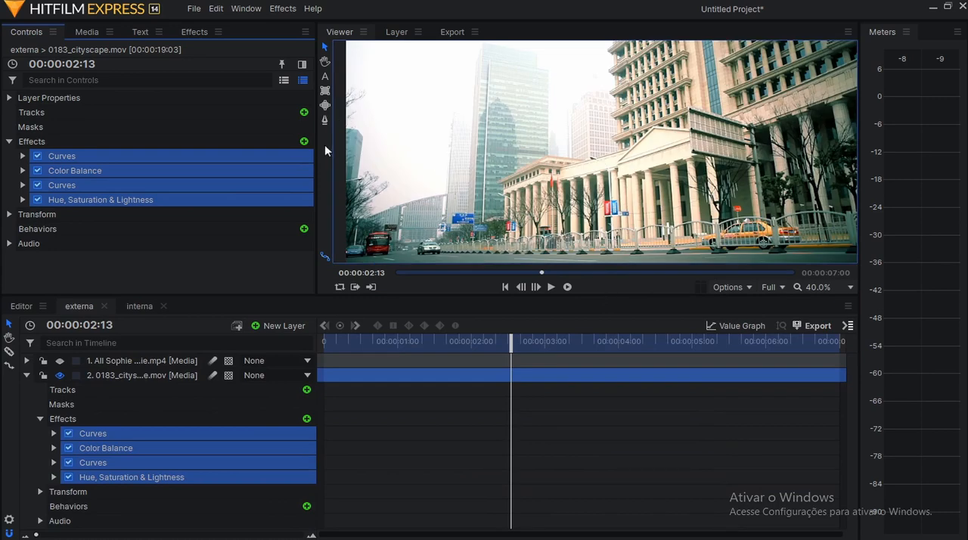
left_click_drag(319, 151, 378, 151)
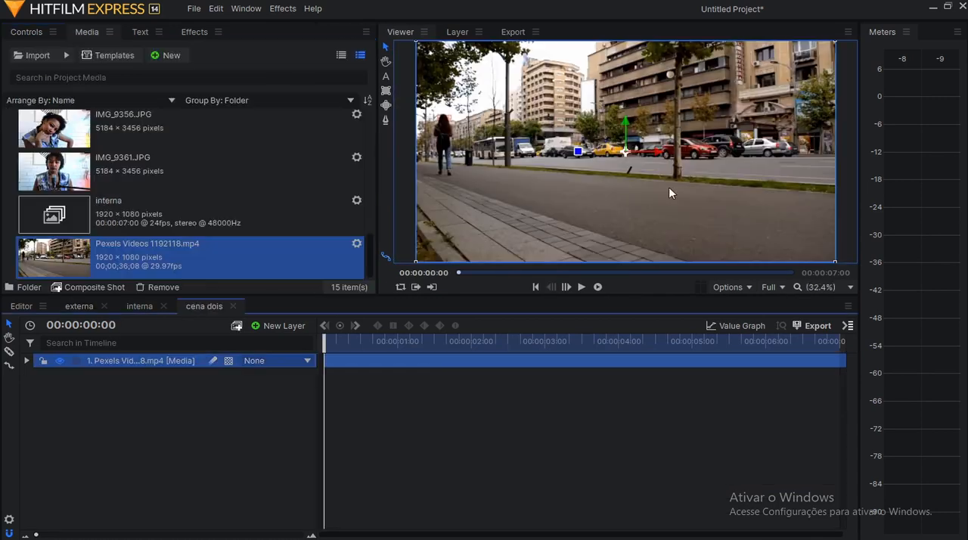
left_click(202, 37)
left_click_drag(53, 55, 2, 56)
key("BackSpace")
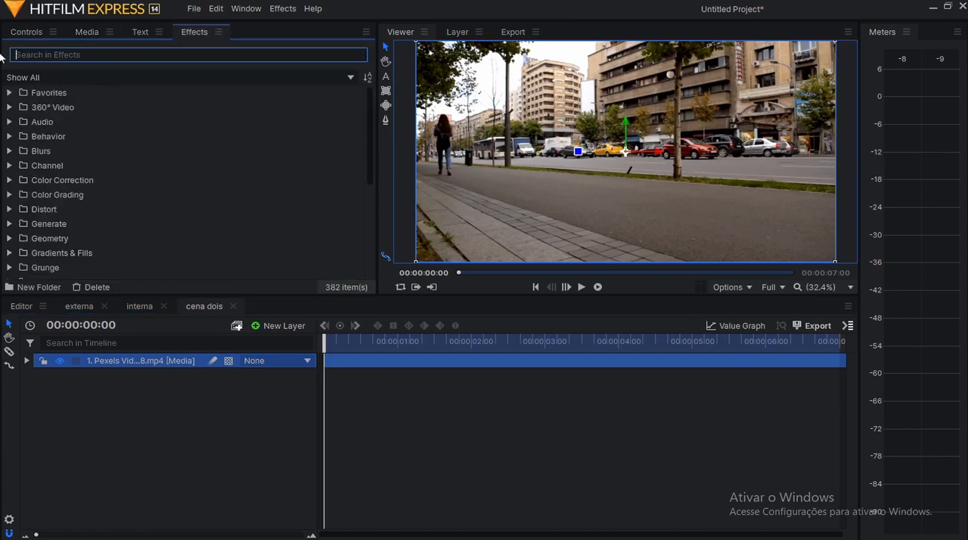
type("jo")
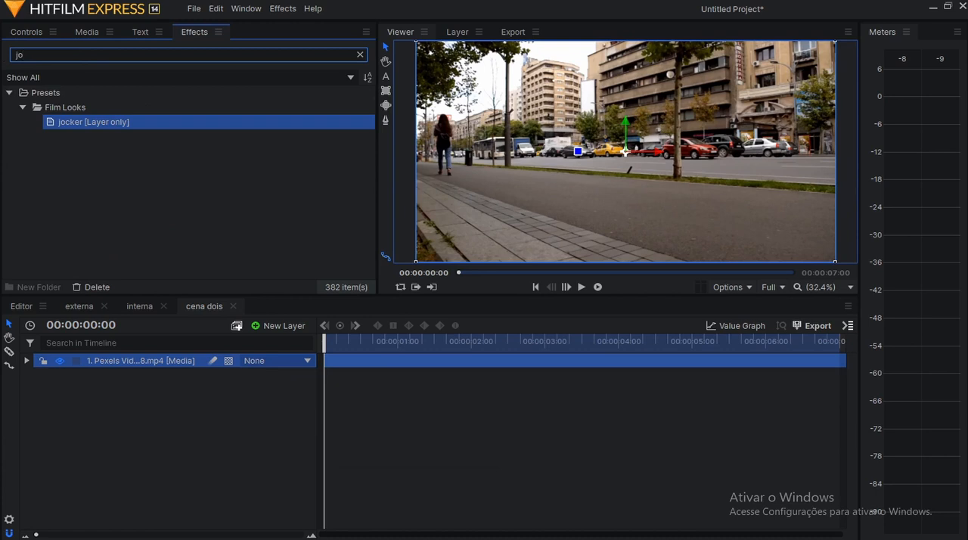
left_click_drag(92, 121, 118, 360)
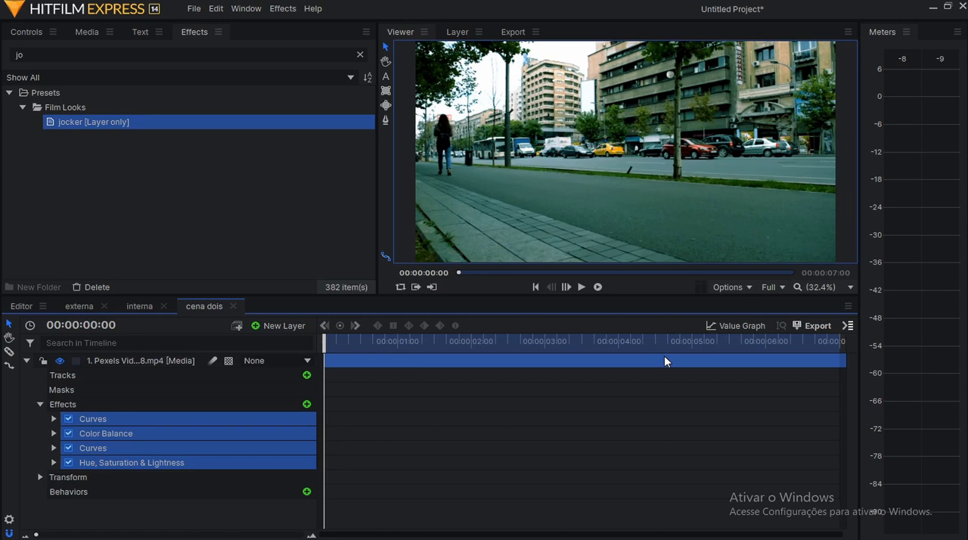
left_click(26, 360)
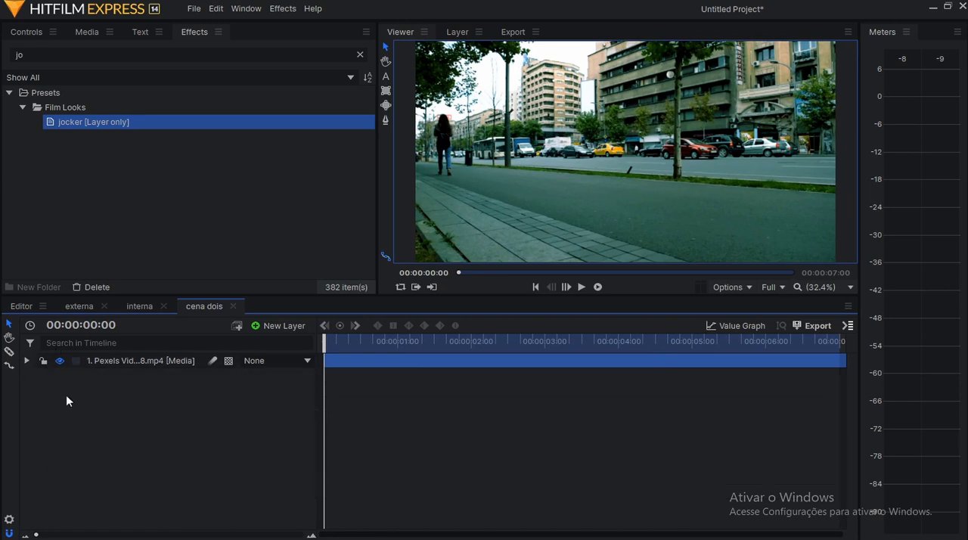